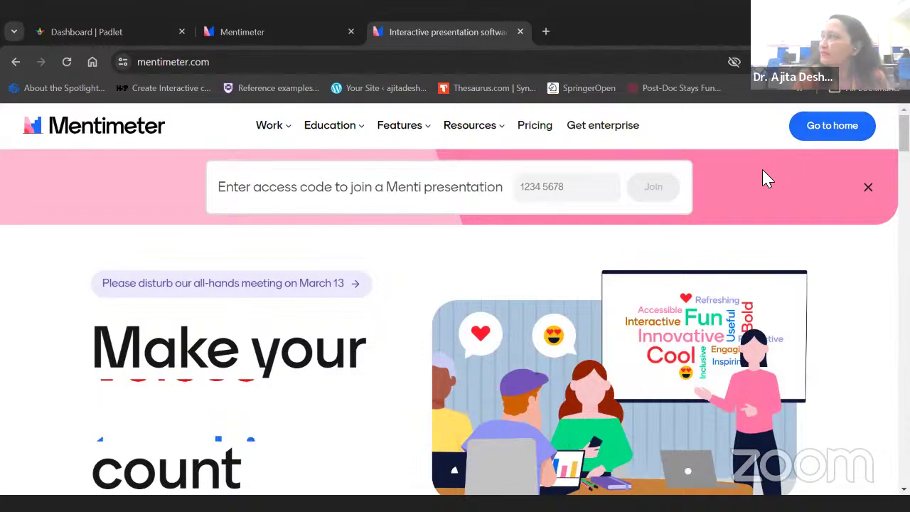
pyautogui.click(230, 62)
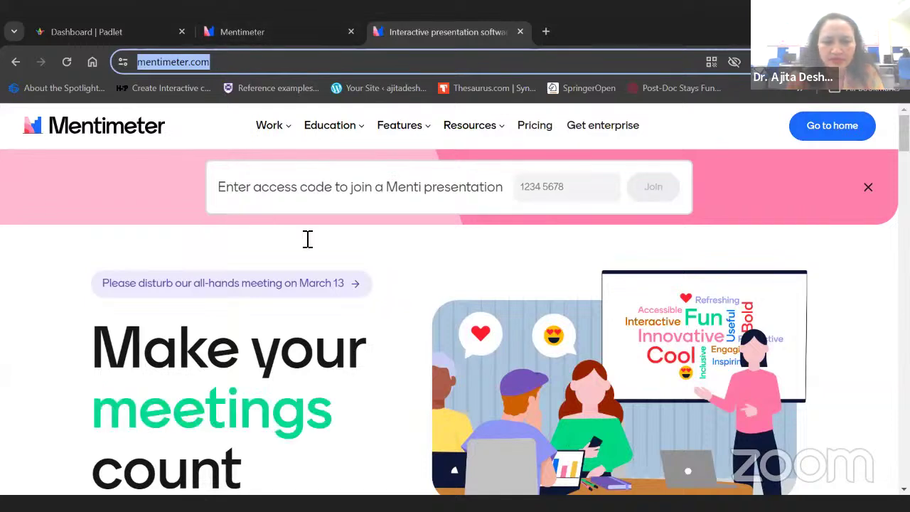
pyautogui.click(326, 425)
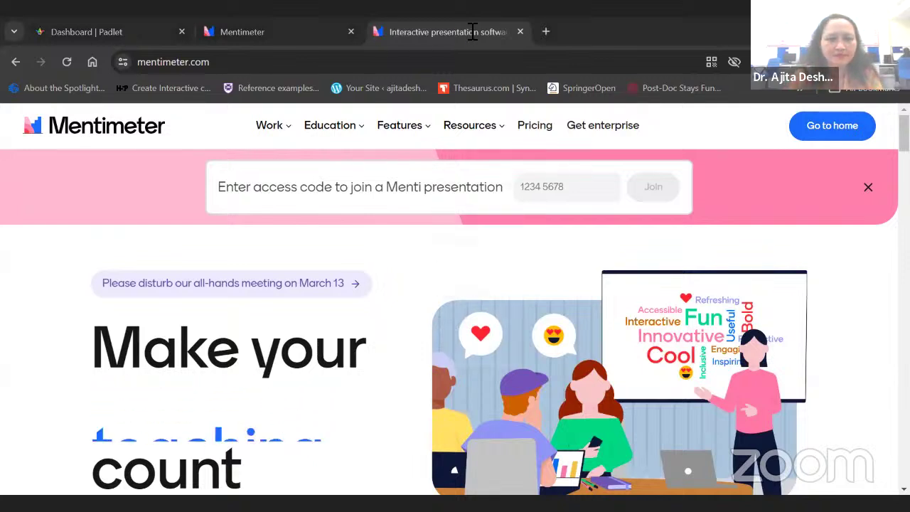
pyautogui.click(279, 30)
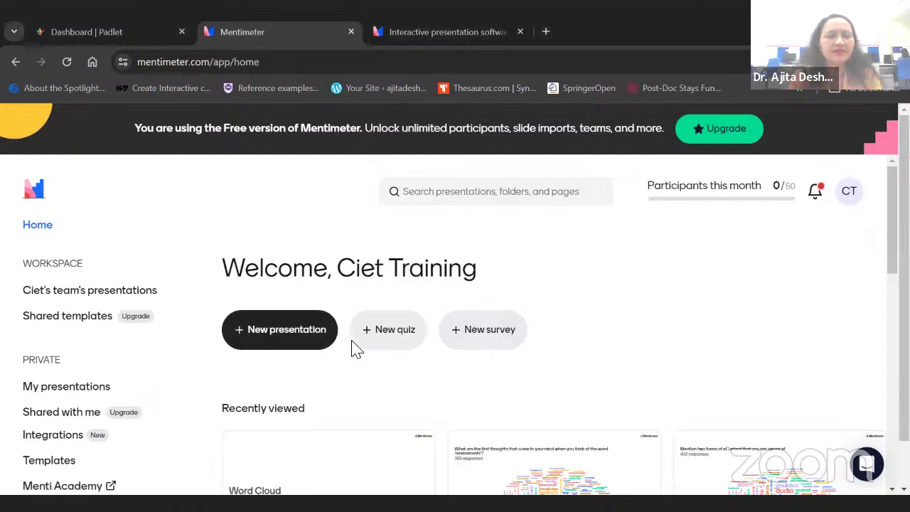
pyautogui.click(495, 342)
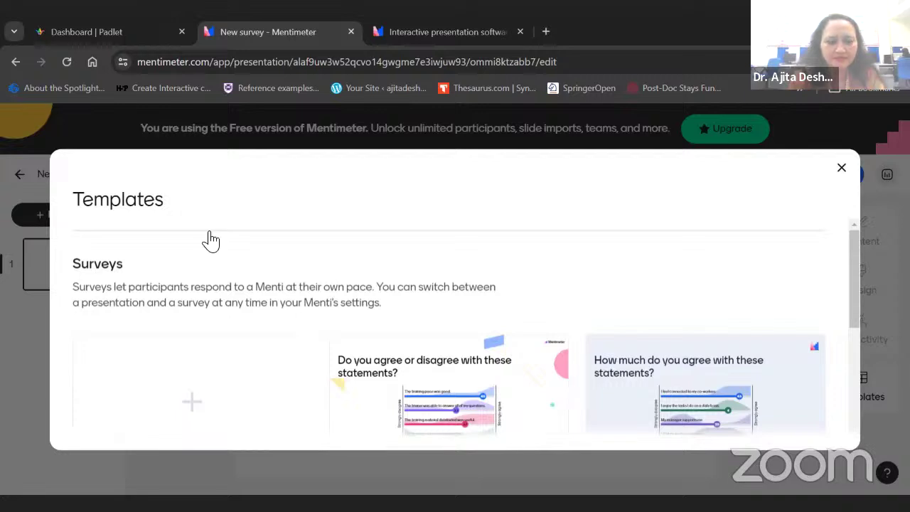
pyautogui.click(218, 408)
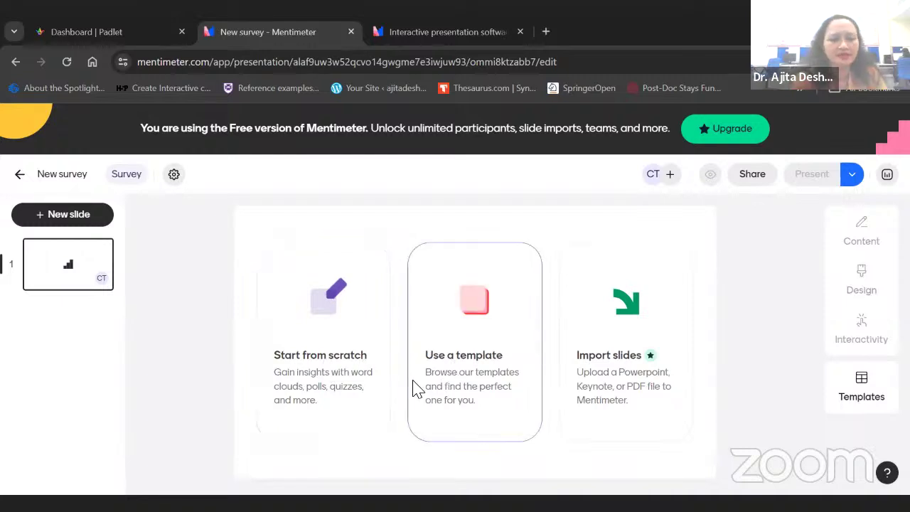
pyautogui.click(320, 360)
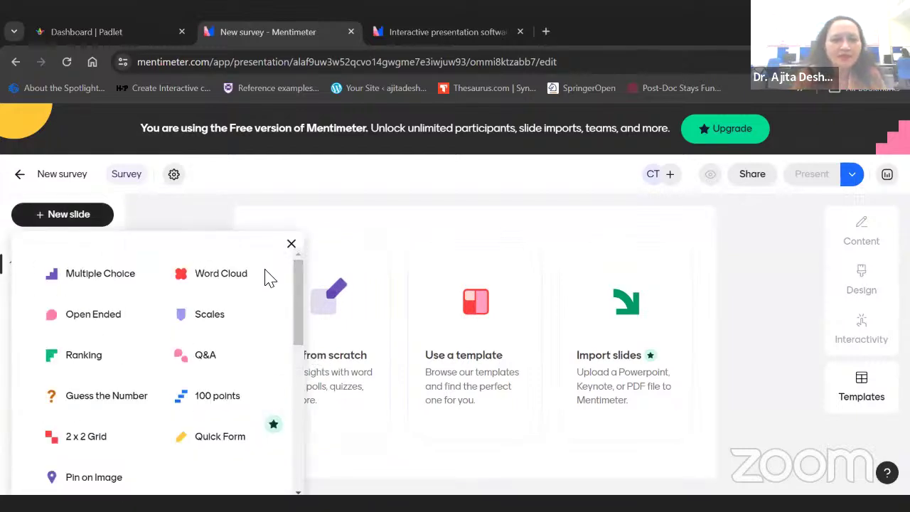
pyautogui.click(220, 274)
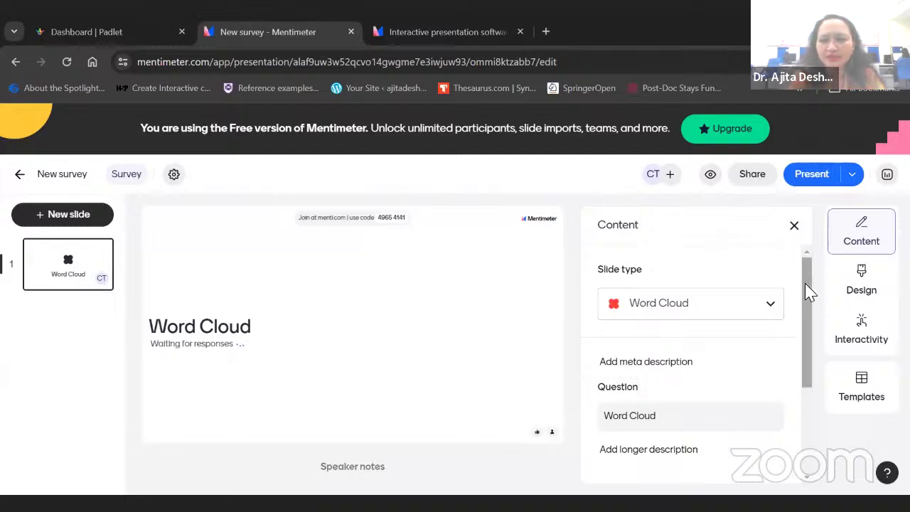
pyautogui.moveTo(808, 291); pyautogui.dragTo(818, 353)
pyautogui.click(669, 320)
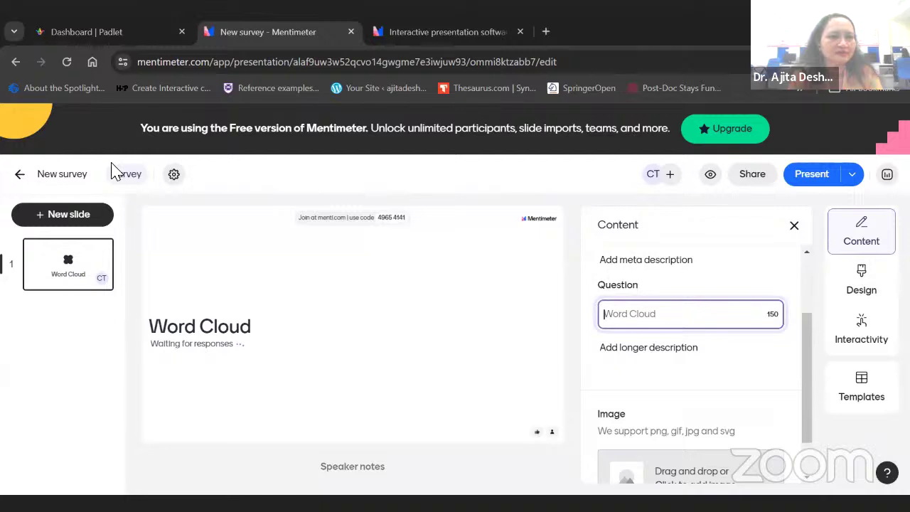
pyautogui.click(17, 63)
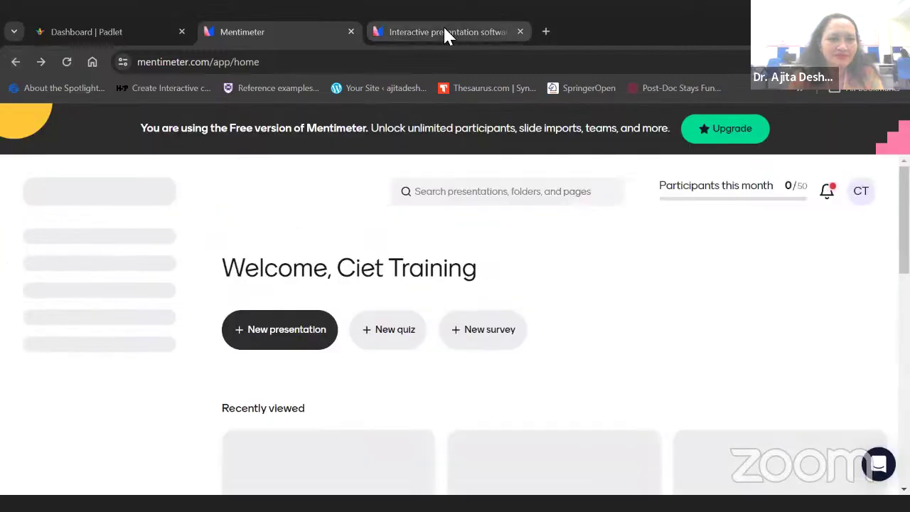
pyautogui.click(444, 32)
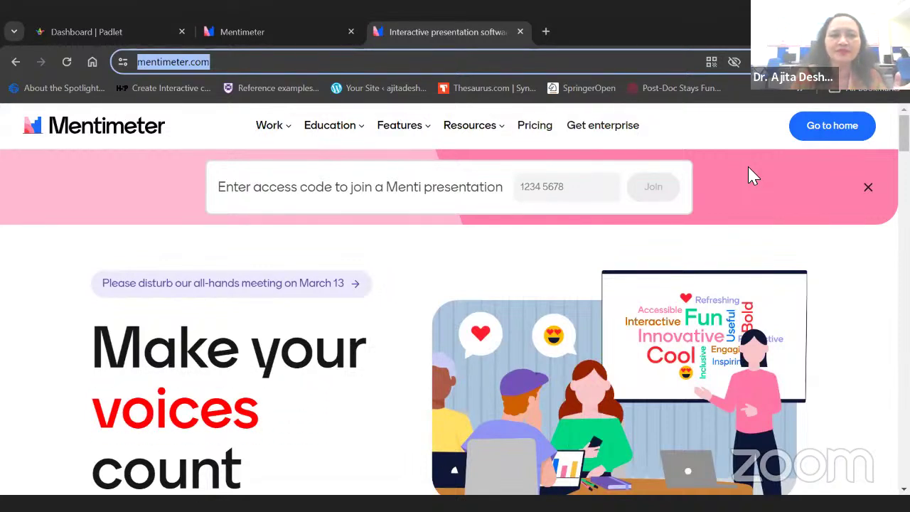
# - Create a new blank survey from scratch on the Mentimeter home page, using Word Cloud as its first slide
pyautogui.click(283, 24)
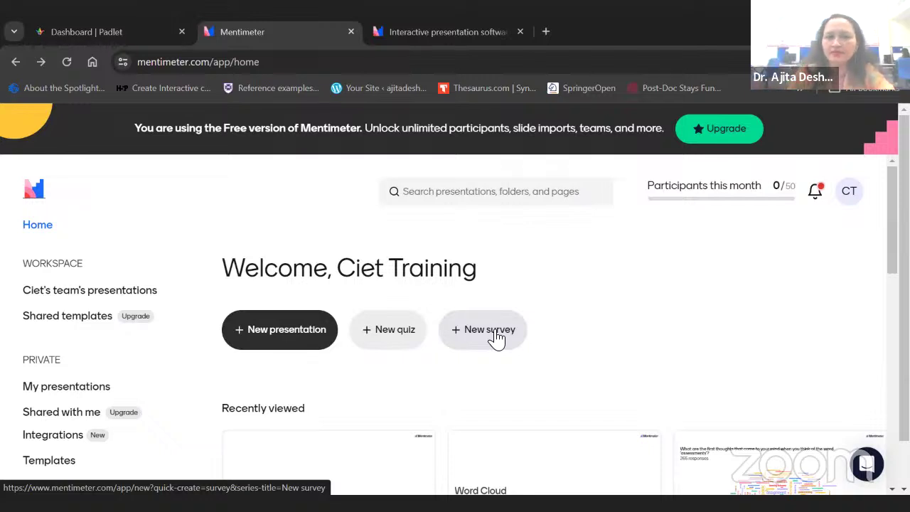
pyautogui.click(494, 333)
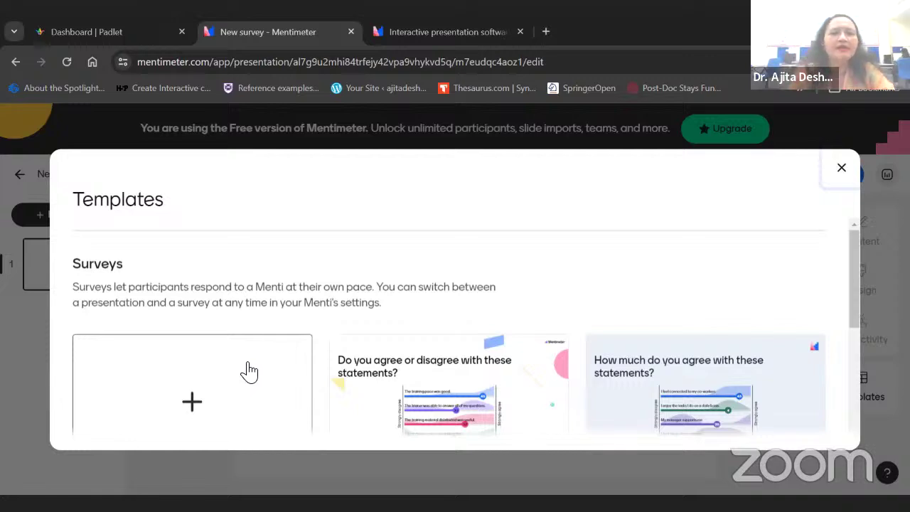
pyautogui.click(192, 402)
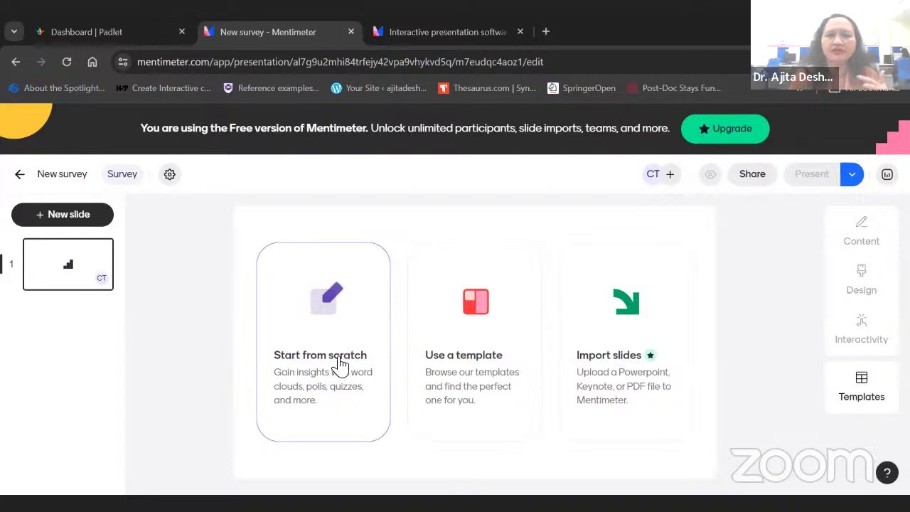
pyautogui.click(339, 363)
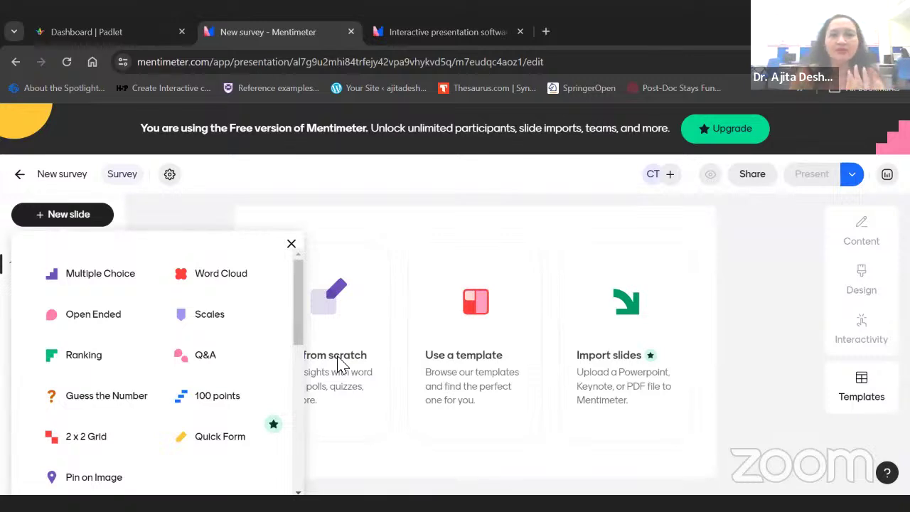
pyautogui.click(218, 283)
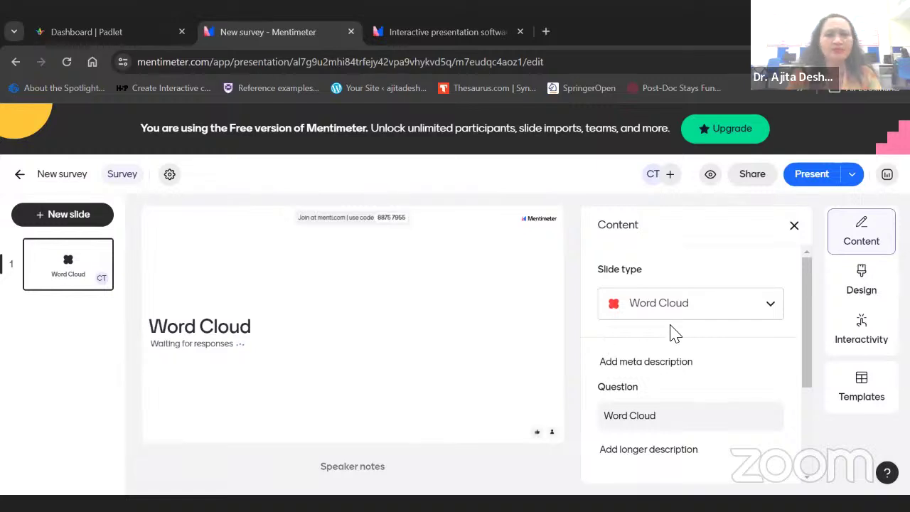
# - Replace the Word Cloud slide's default question with the text "How many training"
pyautogui.moveTo(807, 288); pyautogui.dragTo(808, 322)
pyautogui.click(656, 355)
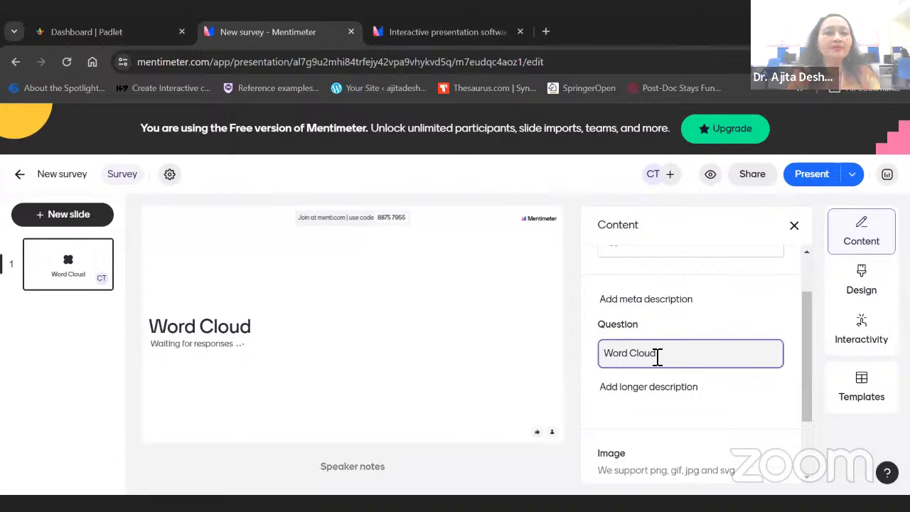
pyautogui.hotkey('ctrl', 'a')
pyautogui.press('BackSpace')
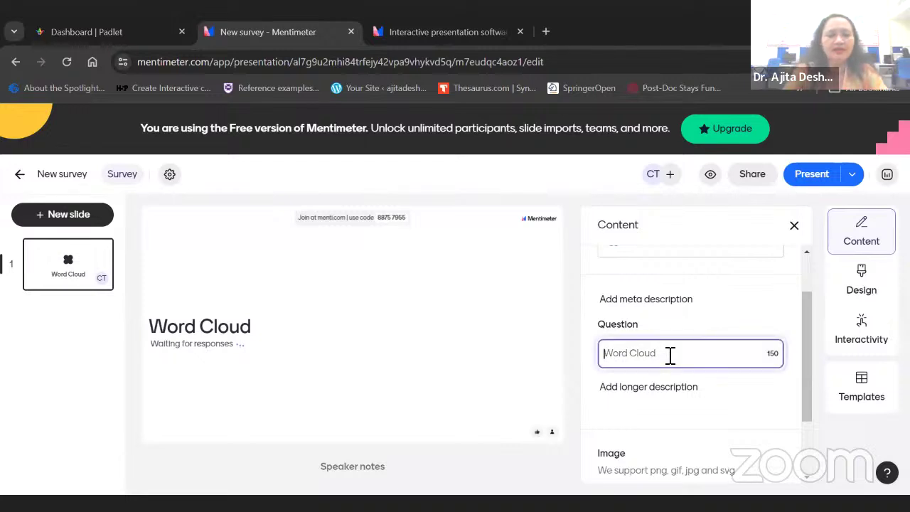
pyautogui.write('How')
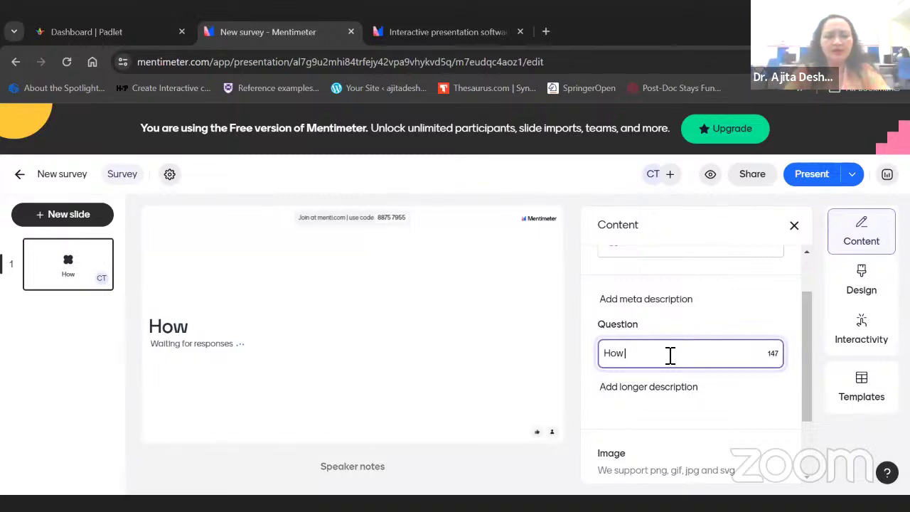
pyautogui.write('many')
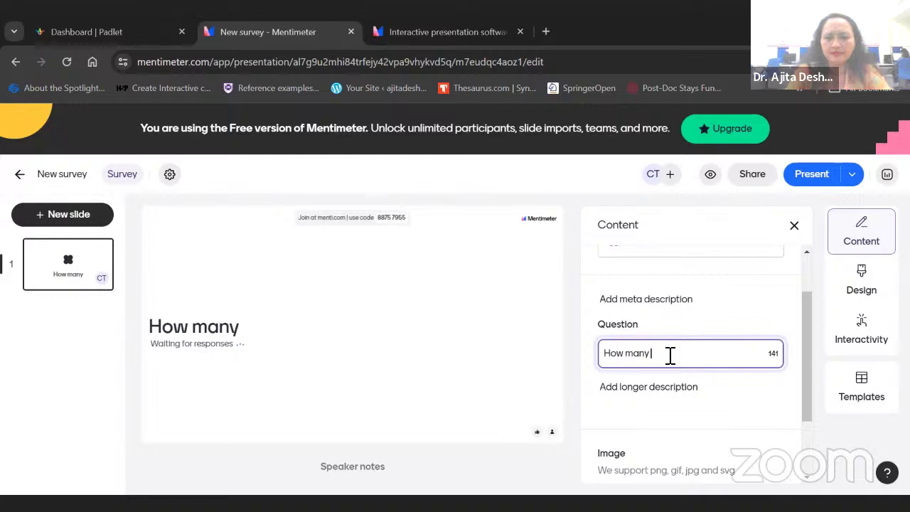
pyautogui.write(' training')
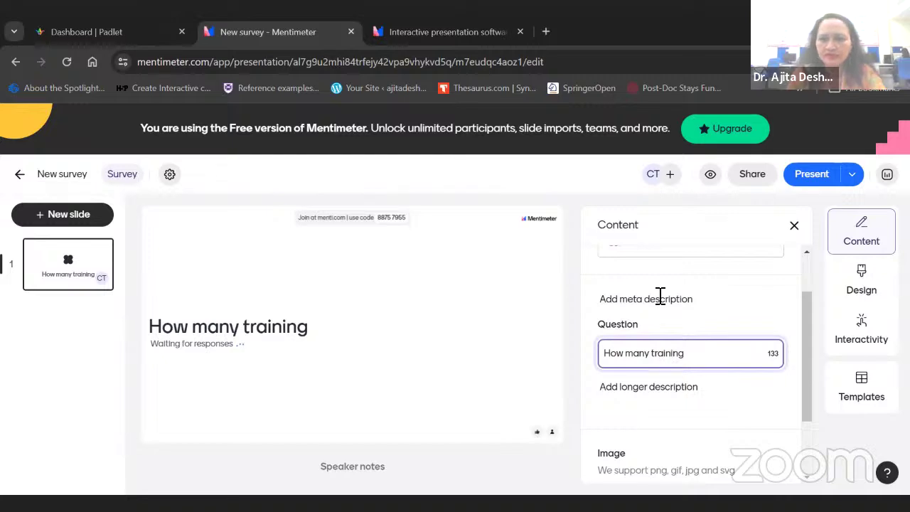
# - Enlarge the browser page zoom to 125% and return to the survey editor
pyautogui.click(897, 61)
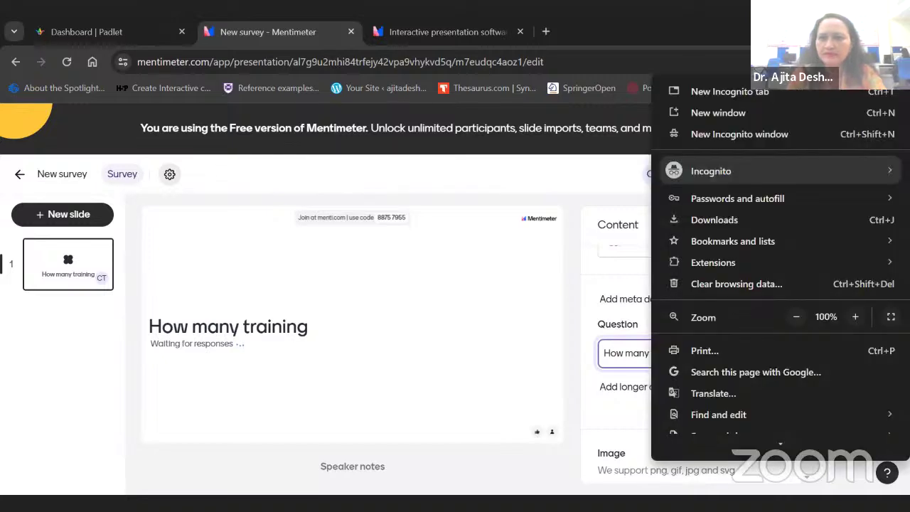
pyautogui.click(856, 317)
pyautogui.click(856, 317)
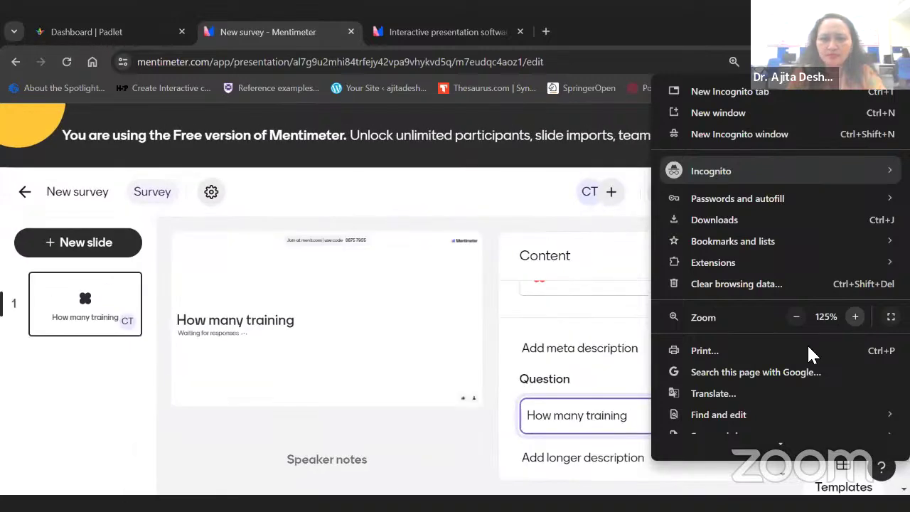
pyautogui.click(491, 297)
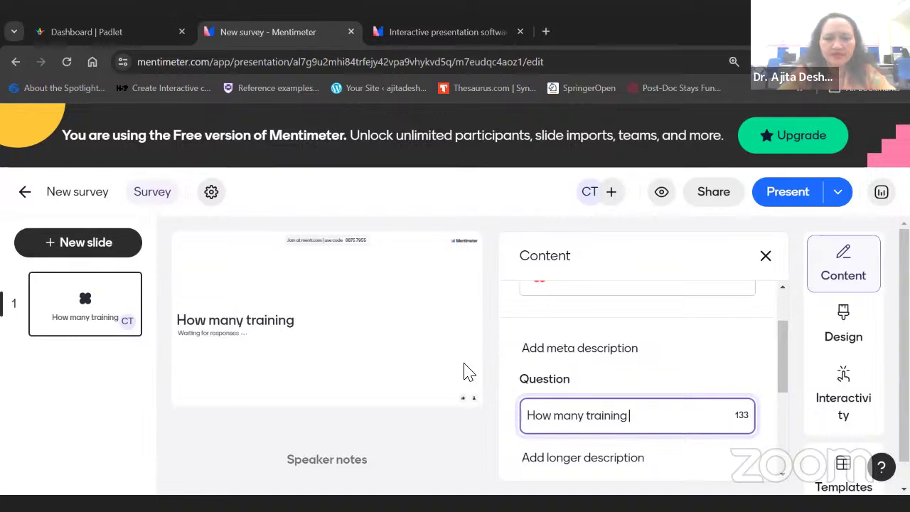
# - Complete the slide's question as "How many training sessions have you attened? On what topics?"
pyautogui.write('sessi')
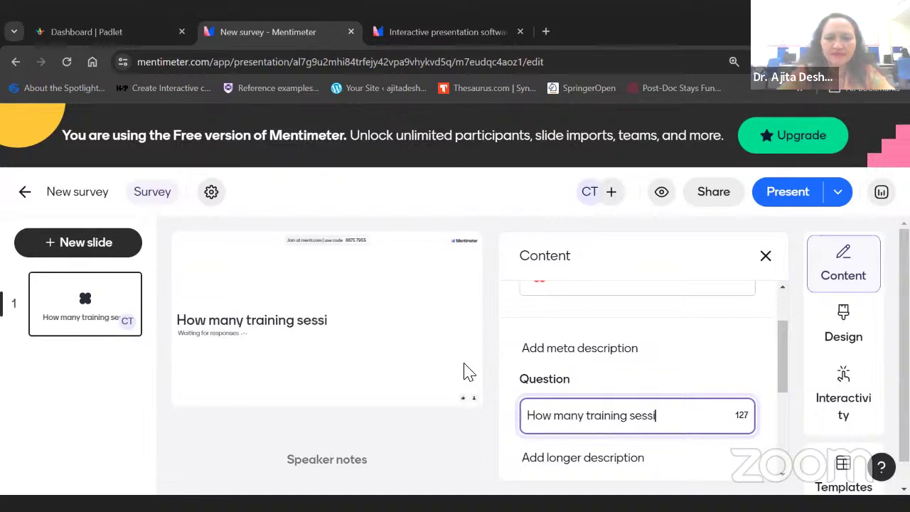
pyautogui.write('ons ')
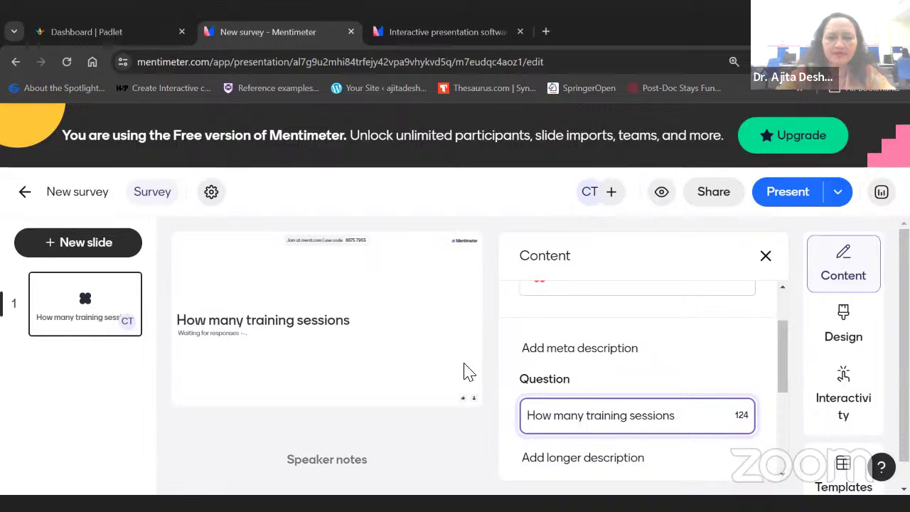
pyautogui.write('have')
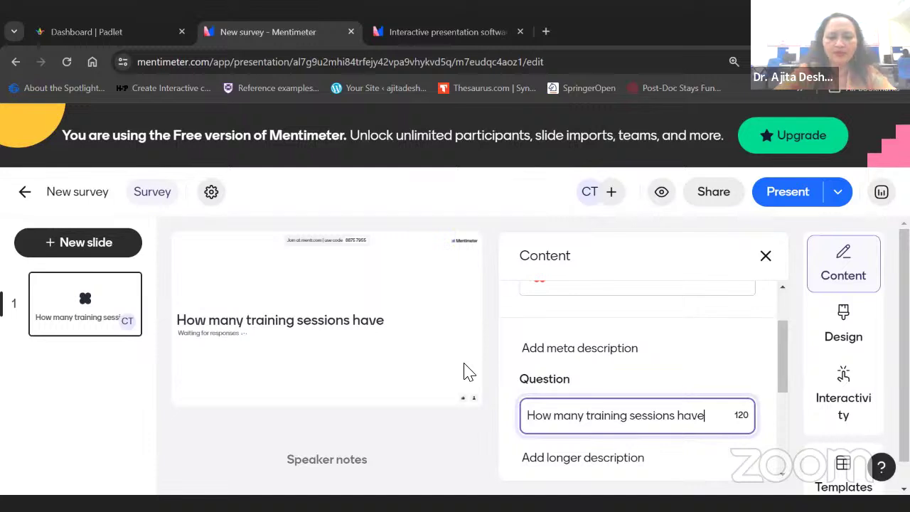
pyautogui.write(' you attened')
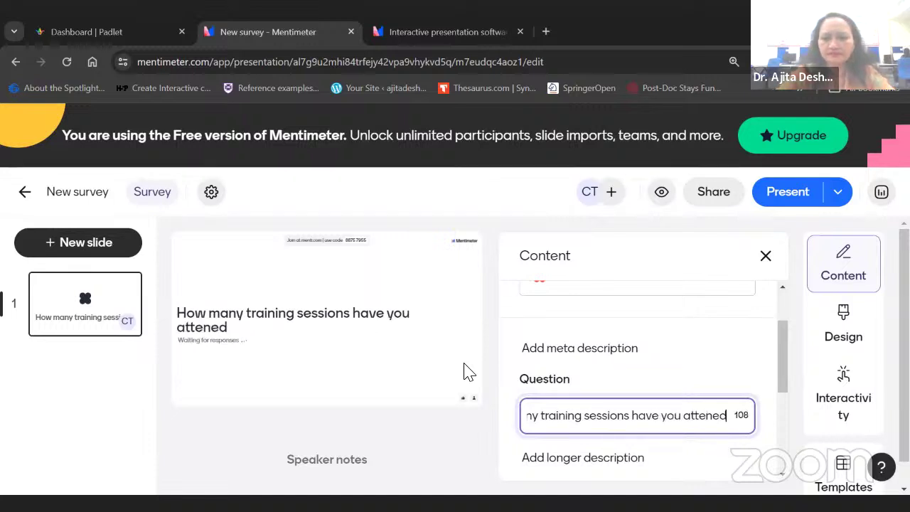
pyautogui.write('? On what topi')
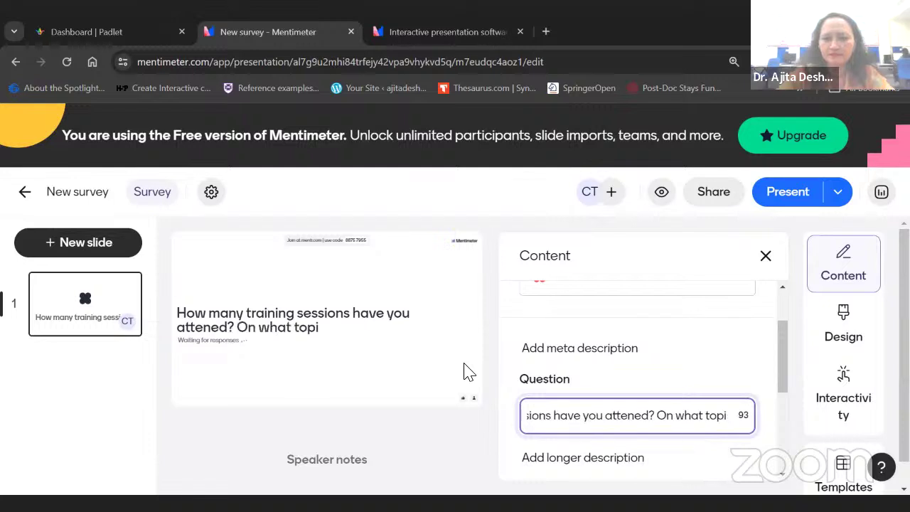
pyautogui.write('c')
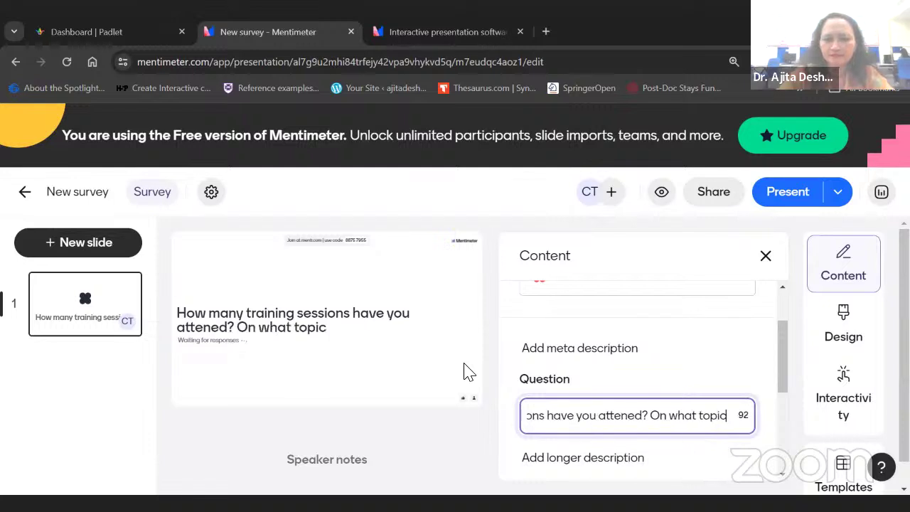
pyautogui.write('s')
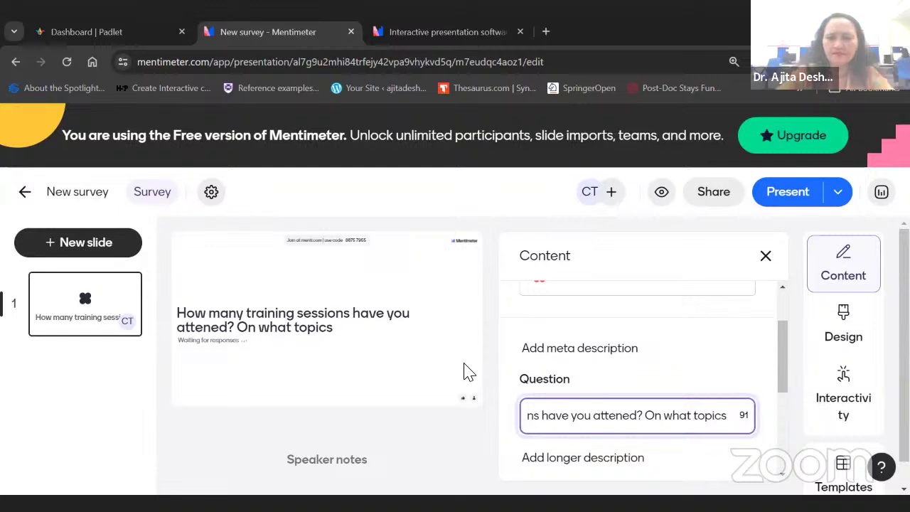
pyautogui.write('?')
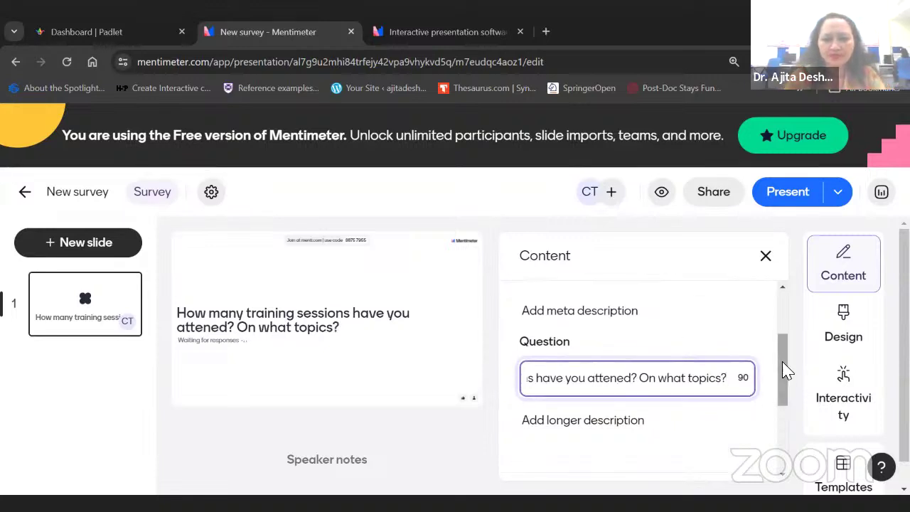
pyautogui.moveTo(785, 356); pyautogui.dragTo(799, 441)
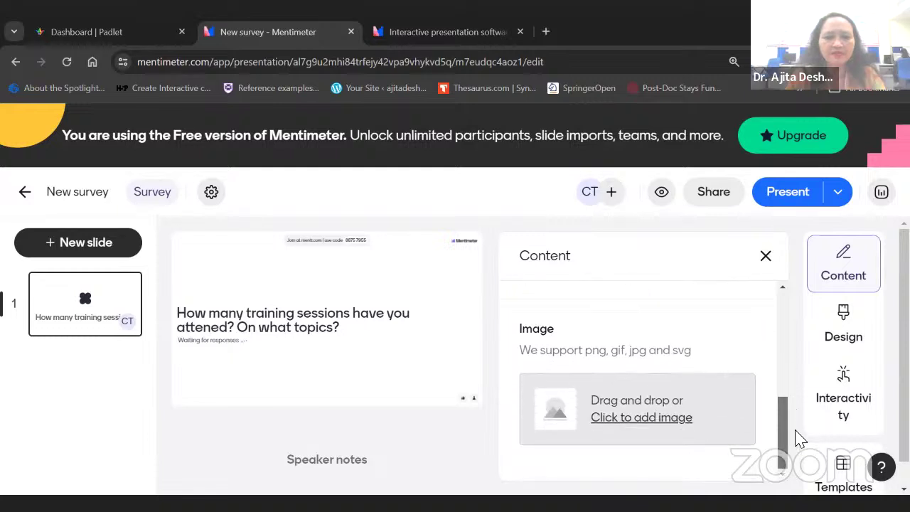
pyautogui.scroll(-1, 843, 355)
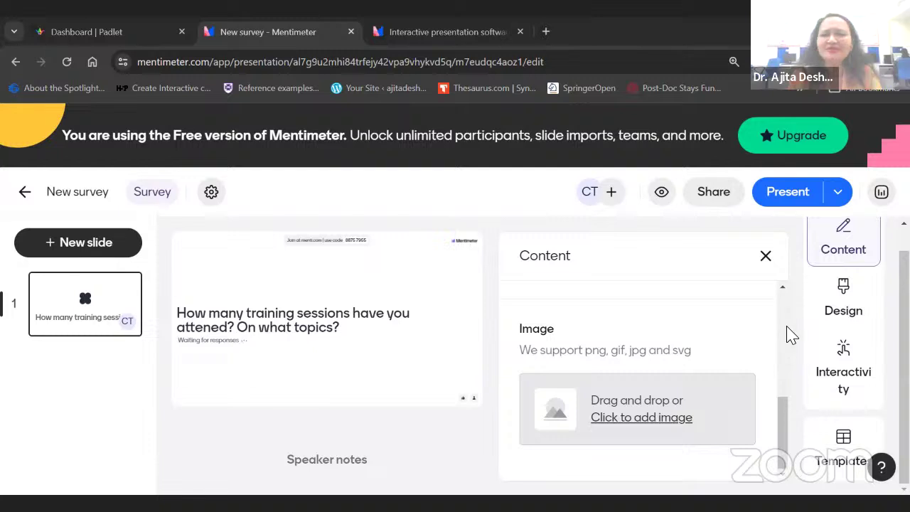
pyautogui.moveTo(788, 403); pyautogui.dragTo(782, 336)
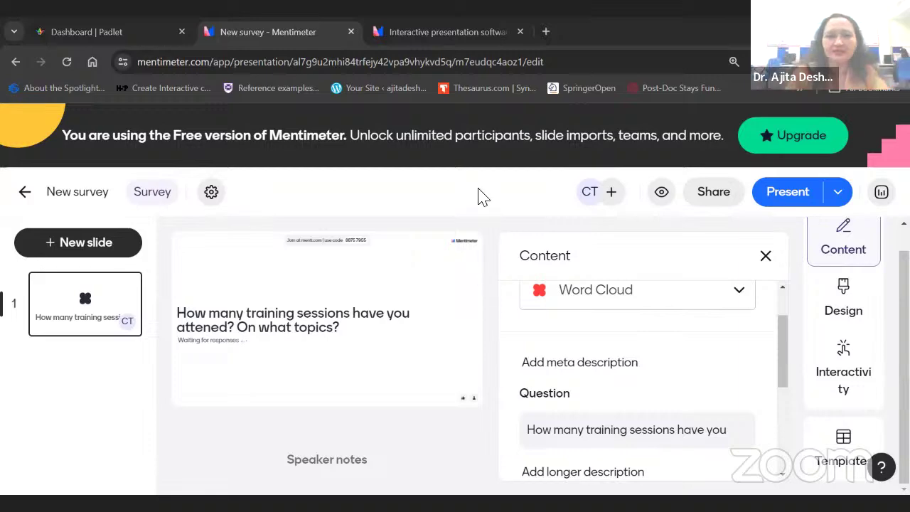
# - Open the survey's participant sharing options, keep participation enabled and copy the invite link
pyautogui.click(717, 192)
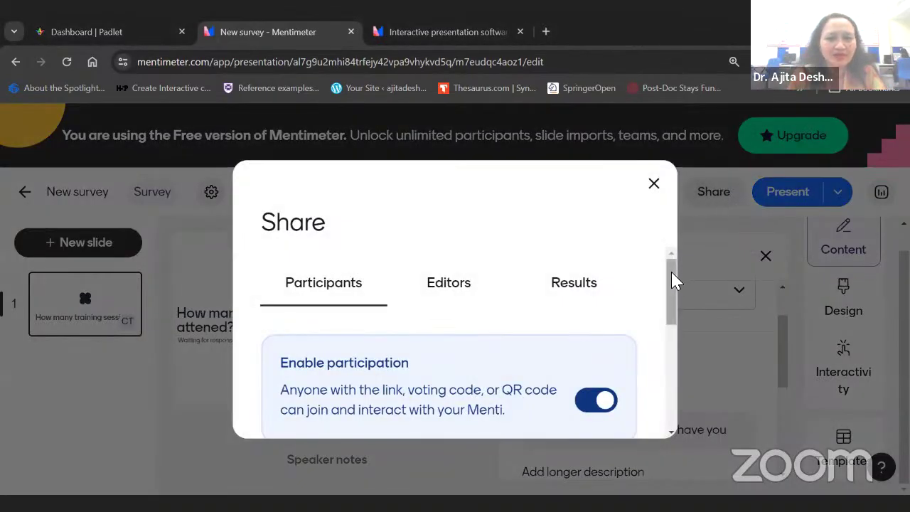
pyautogui.moveTo(674, 277); pyautogui.dragTo(672, 309)
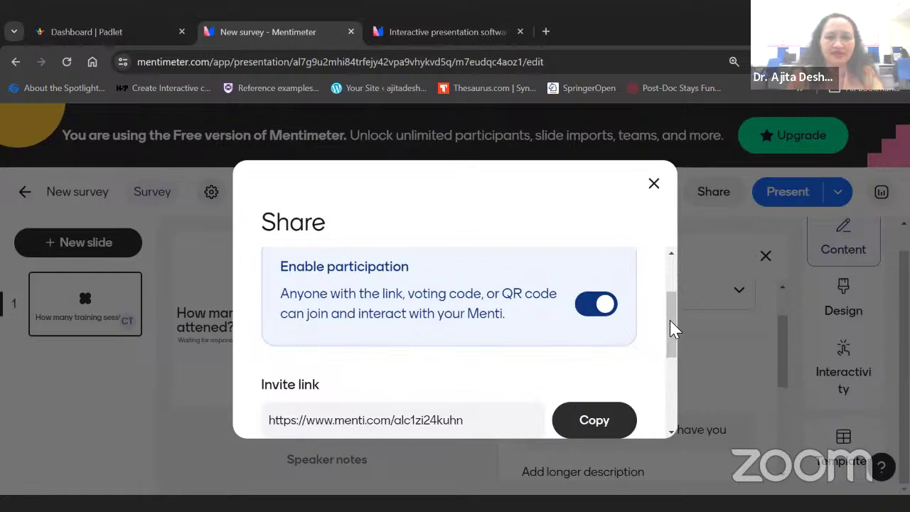
pyautogui.moveTo(674, 329); pyautogui.dragTo(670, 331)
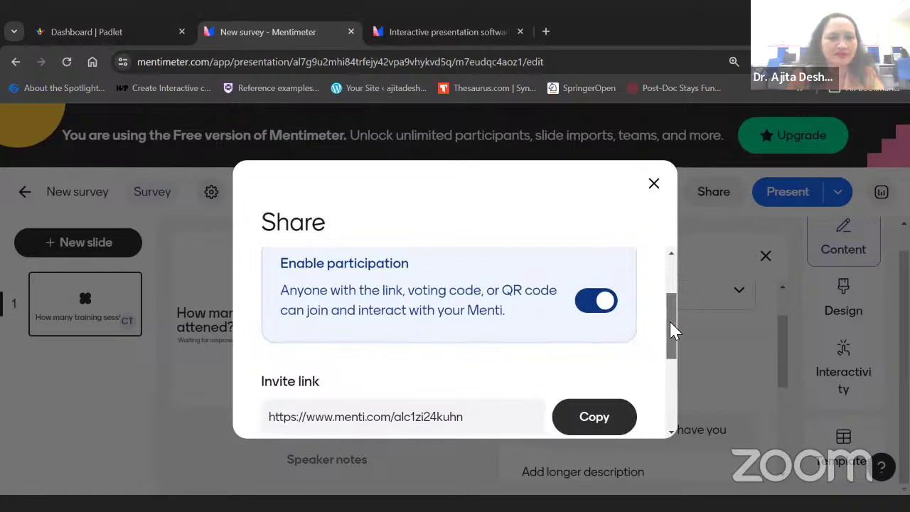
pyautogui.click(604, 306)
pyautogui.click(605, 306)
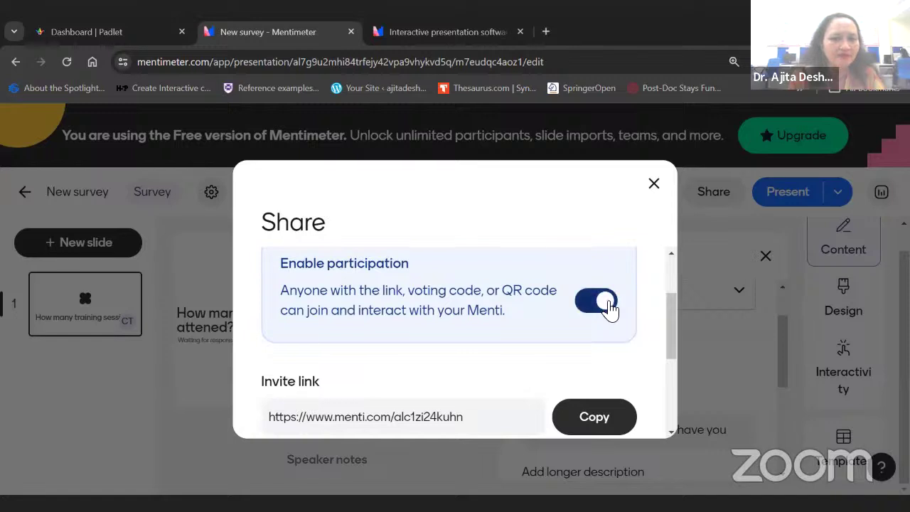
pyautogui.moveTo(668, 327); pyautogui.dragTo(676, 368)
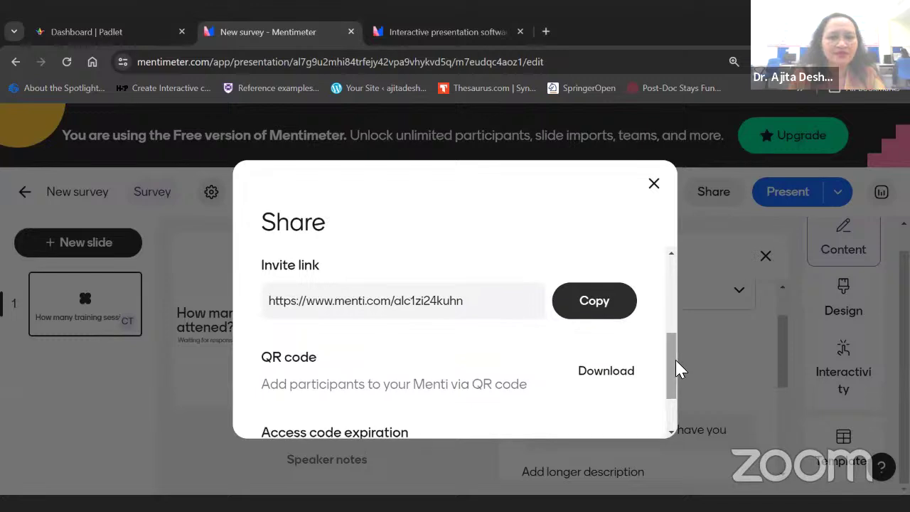
pyautogui.click(600, 306)
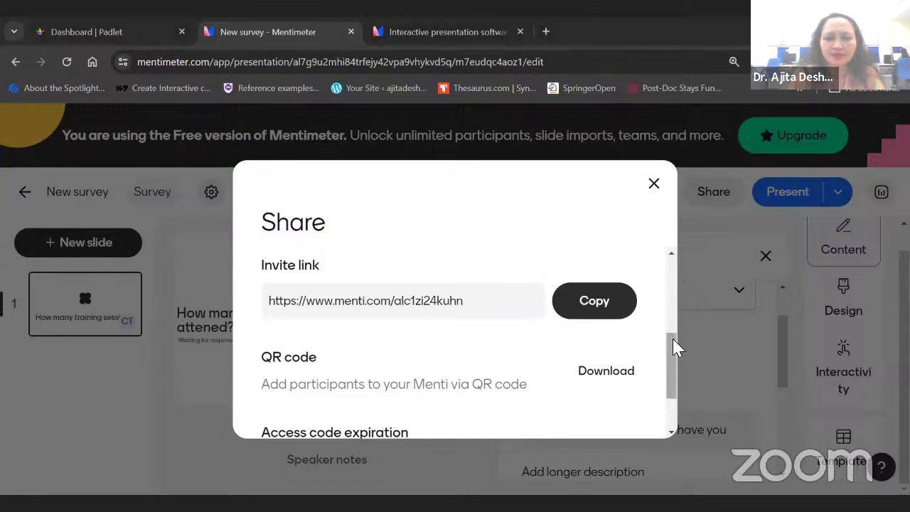
# - Open the survey's QR code in a separate browser tab, then return to the survey and close the sharing options
pyautogui.moveTo(675, 346); pyautogui.dragTo(676, 381)
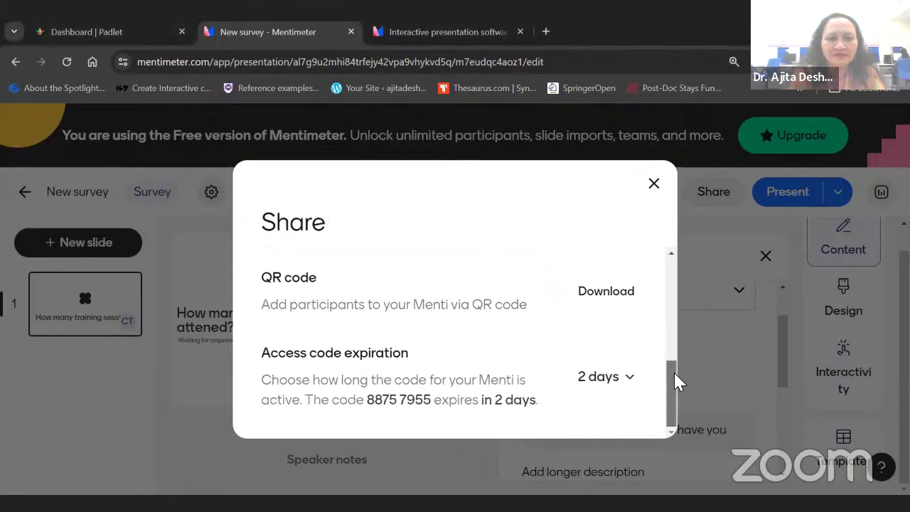
pyautogui.click(605, 291)
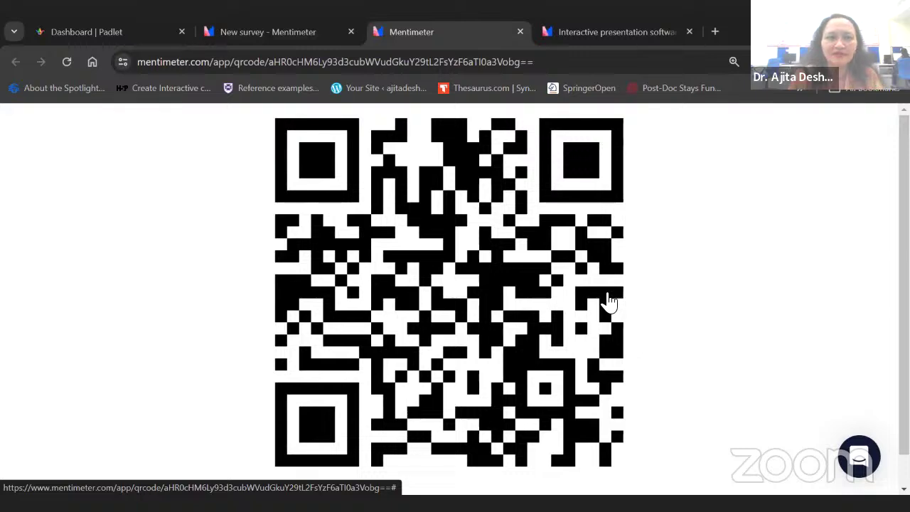
pyautogui.click(275, 39)
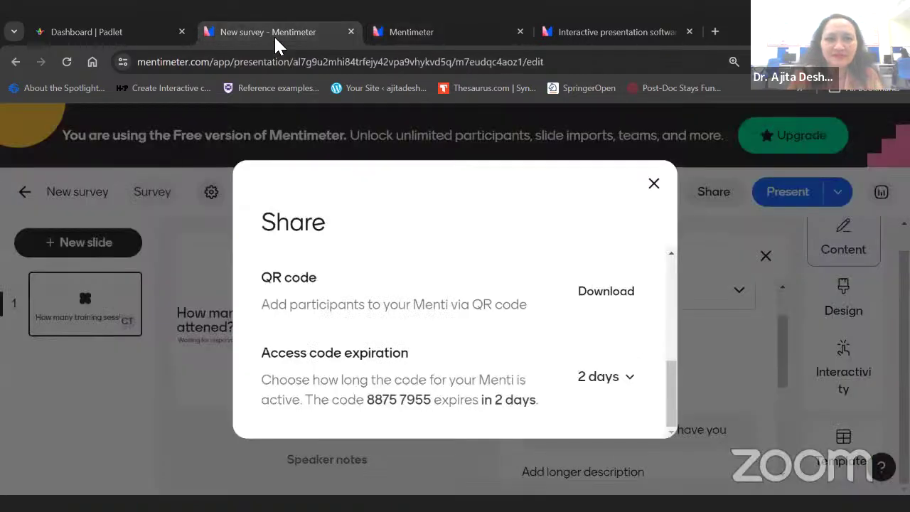
pyautogui.click(654, 185)
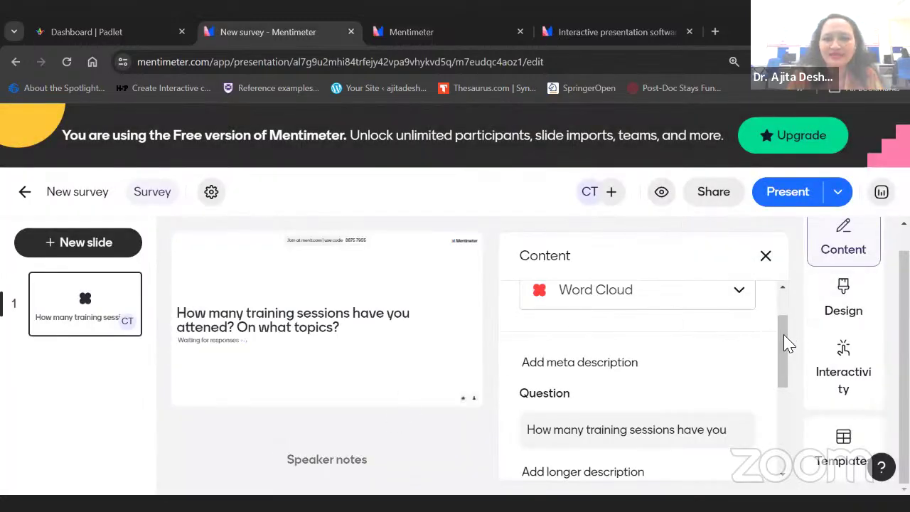
# - Close the Word Cloud slide's content settings to give the live results preview more room
pyautogui.scroll(-2, 786, 356)
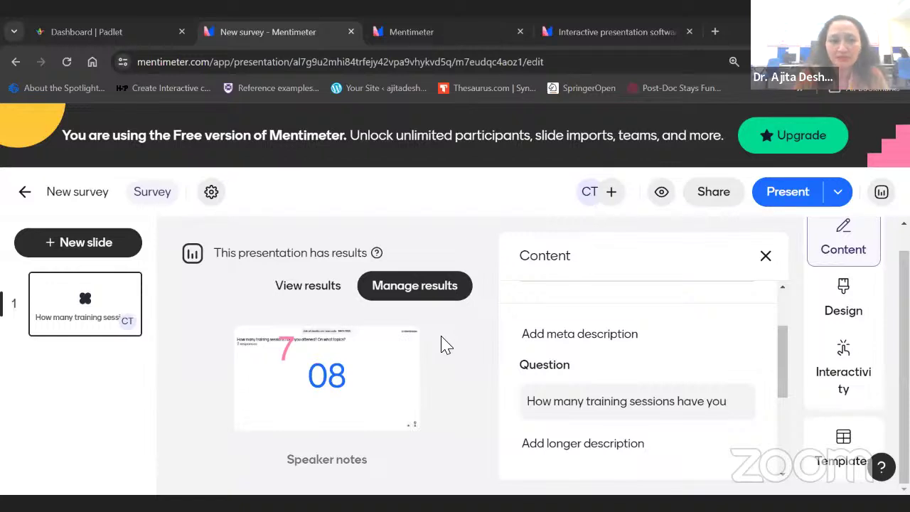
pyautogui.click(765, 257)
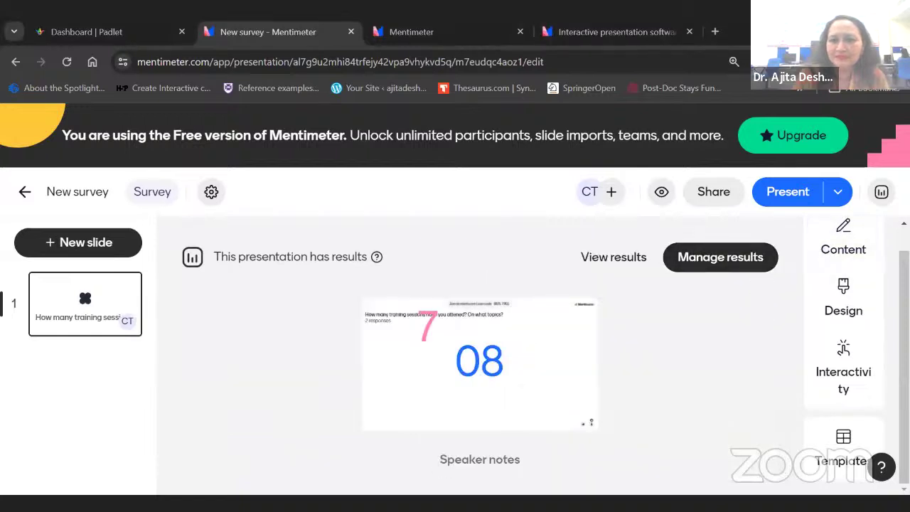
pyautogui.click(897, 62)
pyautogui.moveTo(766, 170)
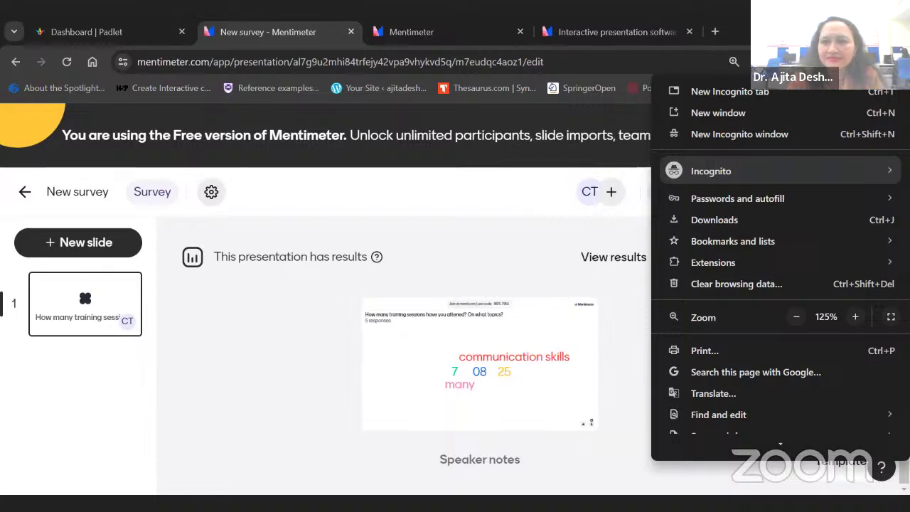
pyautogui.press('Escape')
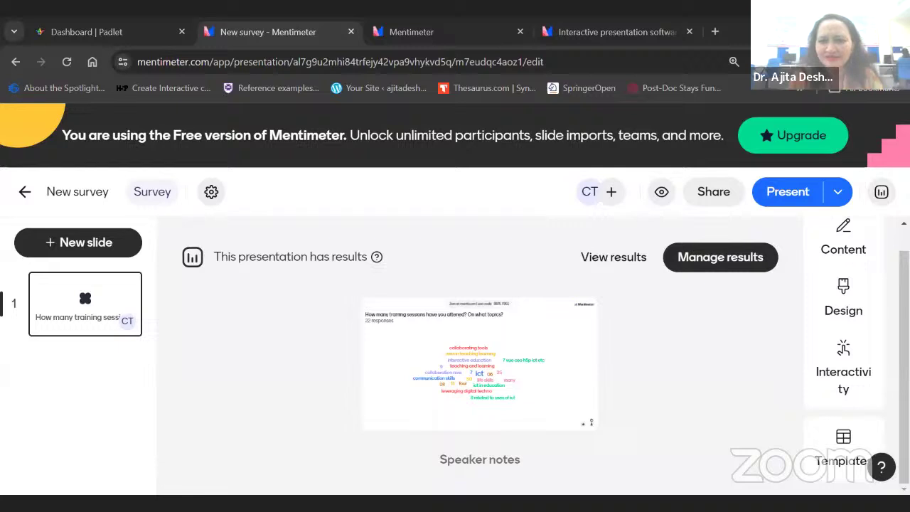
# - Try enlarging the browser page zoom to 150% for the survey's results preview
pyautogui.click(896, 62)
pyautogui.click(855, 317)
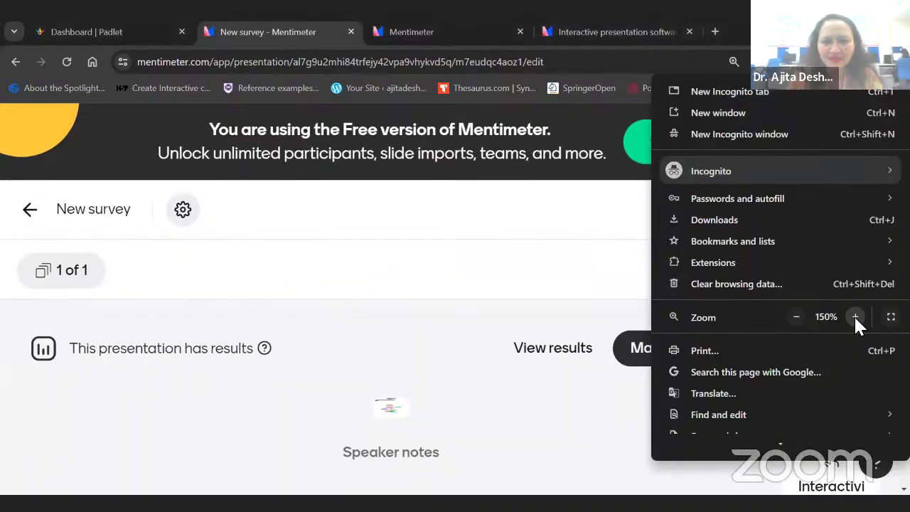
pyautogui.press('Escape')
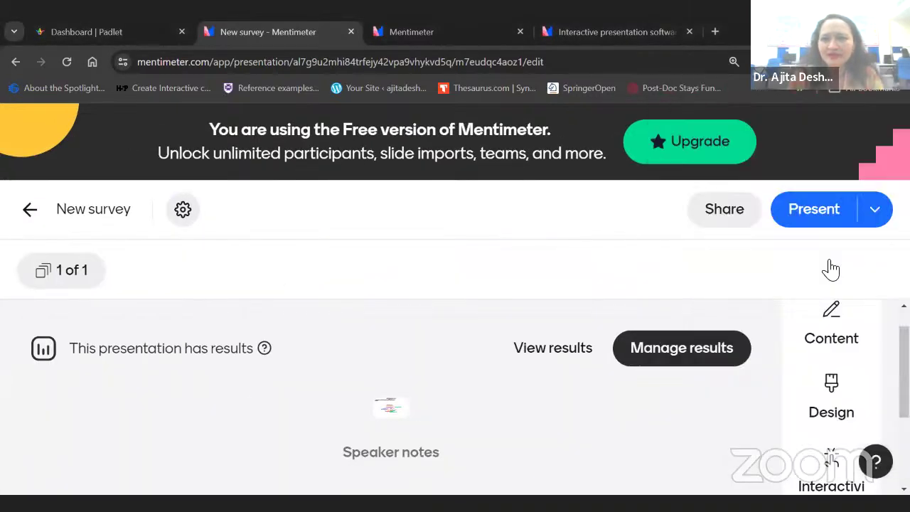
pyautogui.scroll(-1, 831, 441)
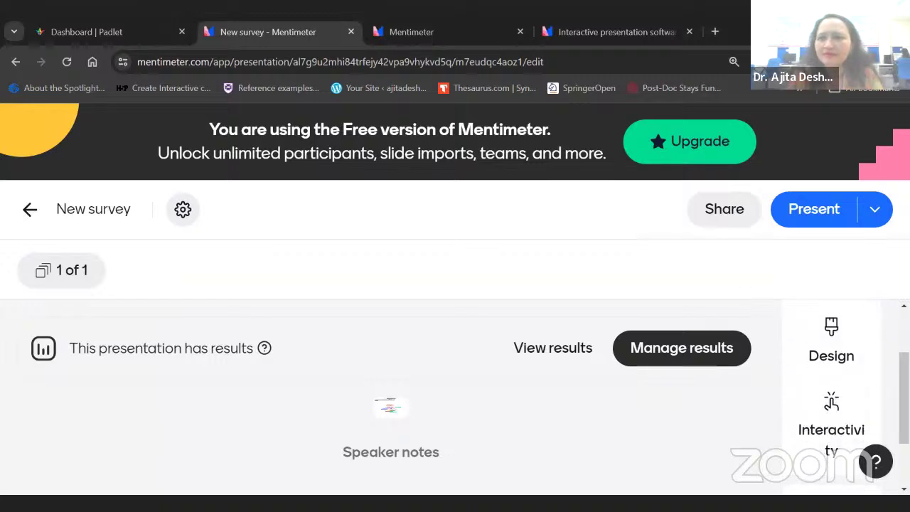
# - Reduce the browser page zoom to 75% so the whole word cloud slide fits in the editor
pyautogui.hotkey('alt', 'f')
pyautogui.click(796, 317)
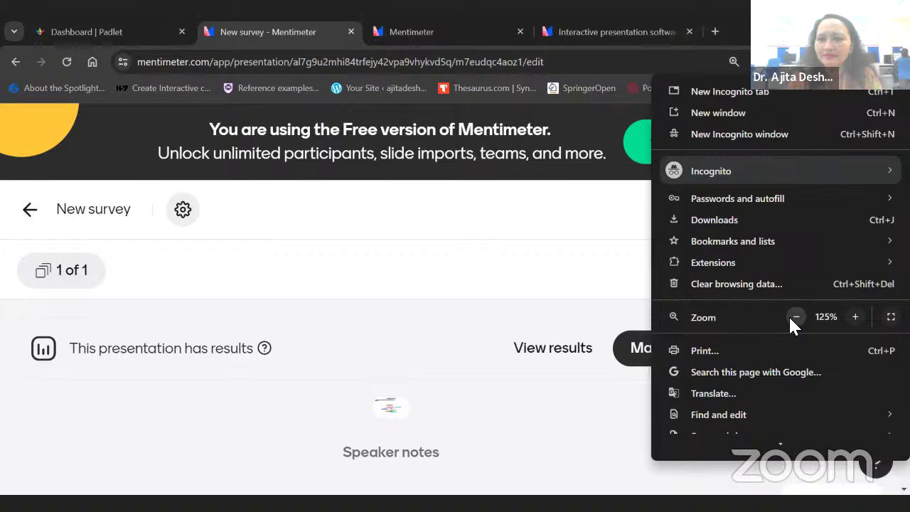
pyautogui.click(796, 317)
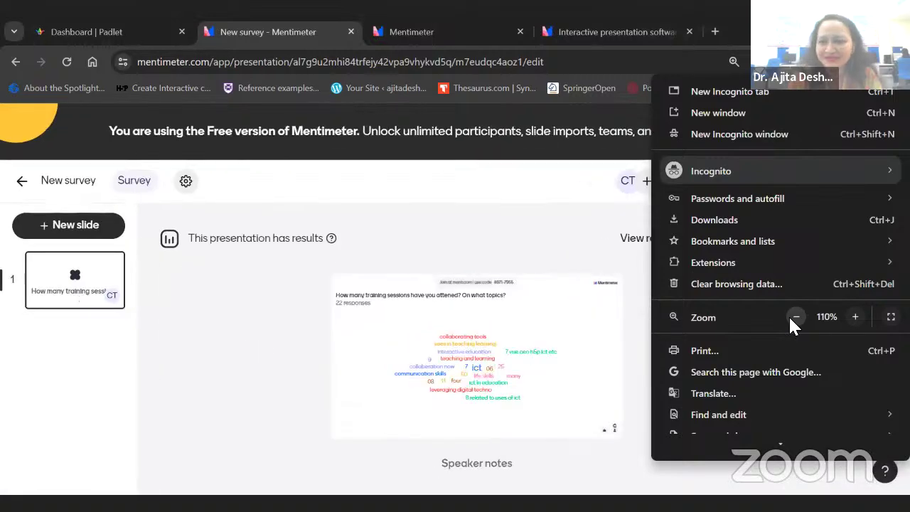
pyautogui.click(795, 317)
pyautogui.click(795, 317)
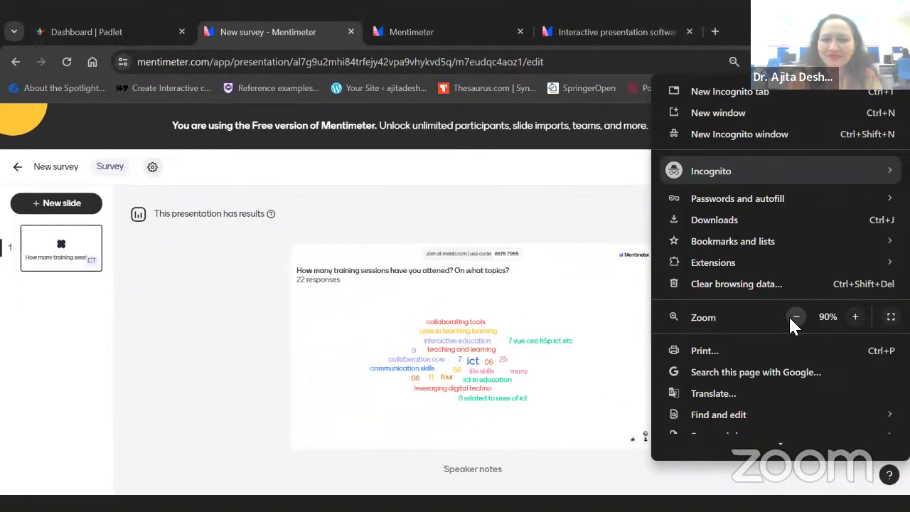
pyautogui.click(795, 317)
pyautogui.click(795, 317)
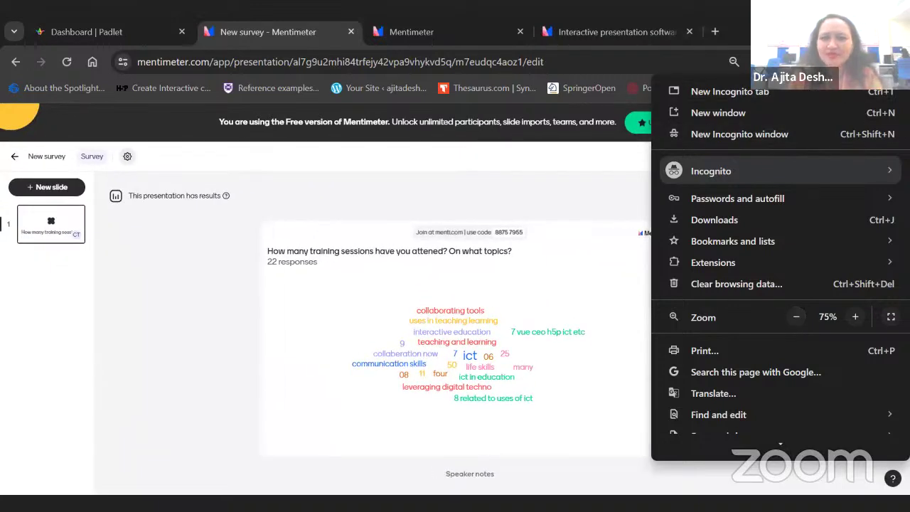
pyautogui.press('Escape')
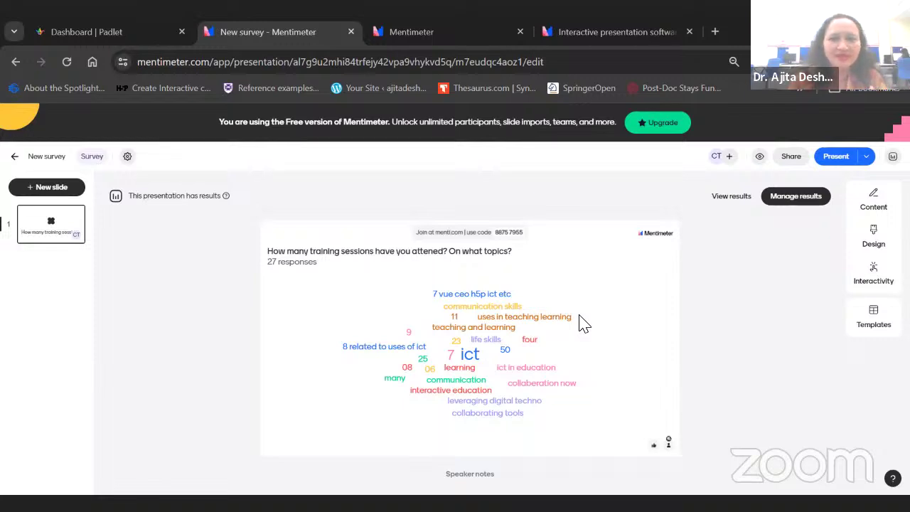
# - Open the survey's results summary and examine its slide screenshots
pyautogui.click(732, 196)
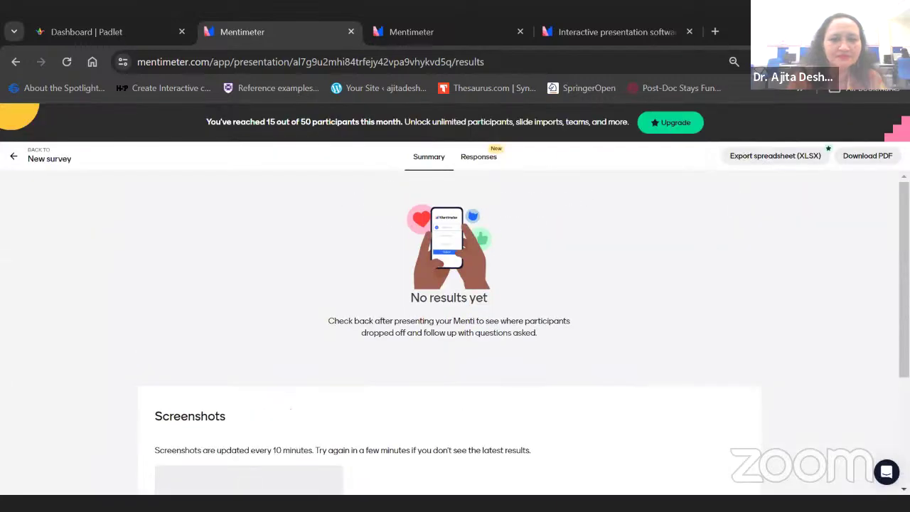
pyautogui.scroll(-3, 449, 320)
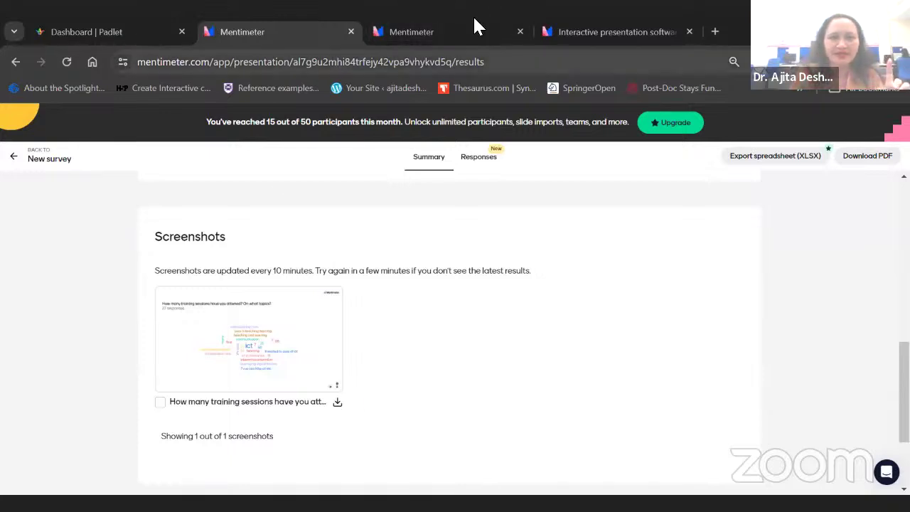
# - Review the open QR code page, switch to the Mentimeter website and close the QR code page
pyautogui.click(442, 27)
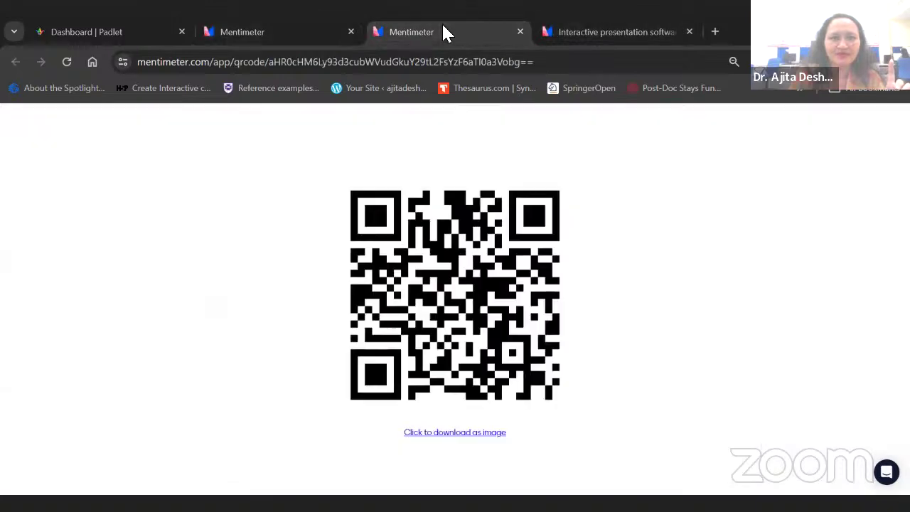
pyautogui.click(586, 32)
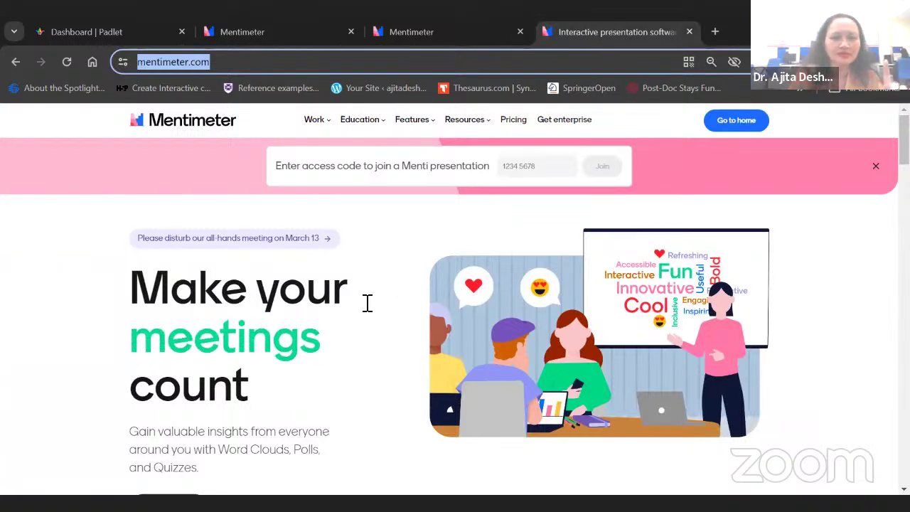
pyautogui.click(520, 32)
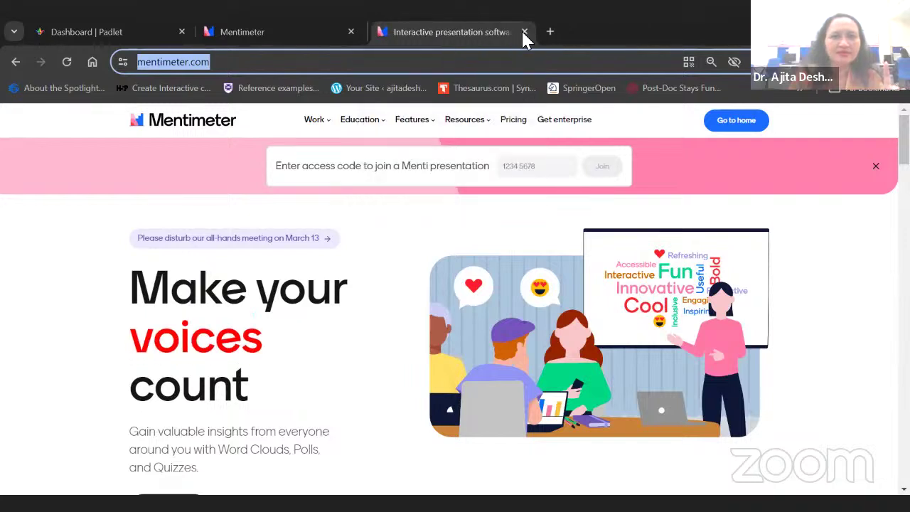
# - Go from the Mentimeter website to the account's home page and create another new survey using the Blank template
pyautogui.click(732, 126)
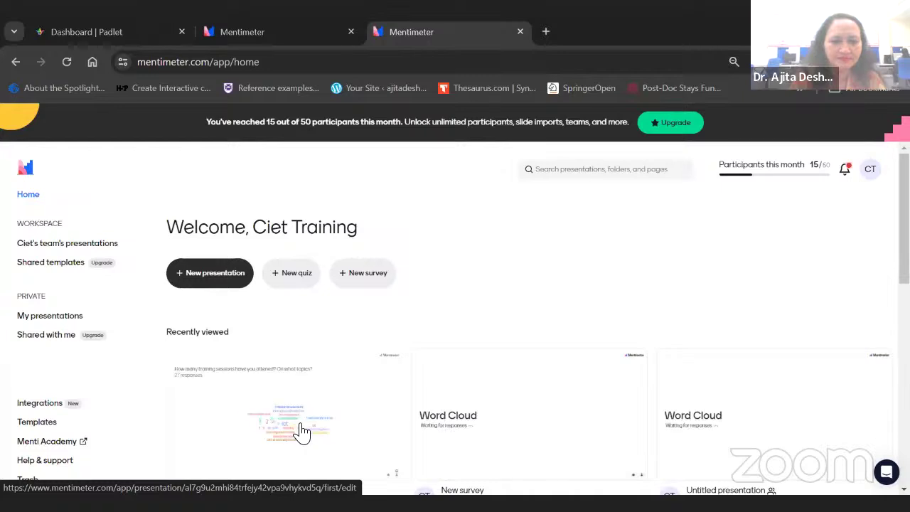
pyautogui.scroll(-2, 529, 319)
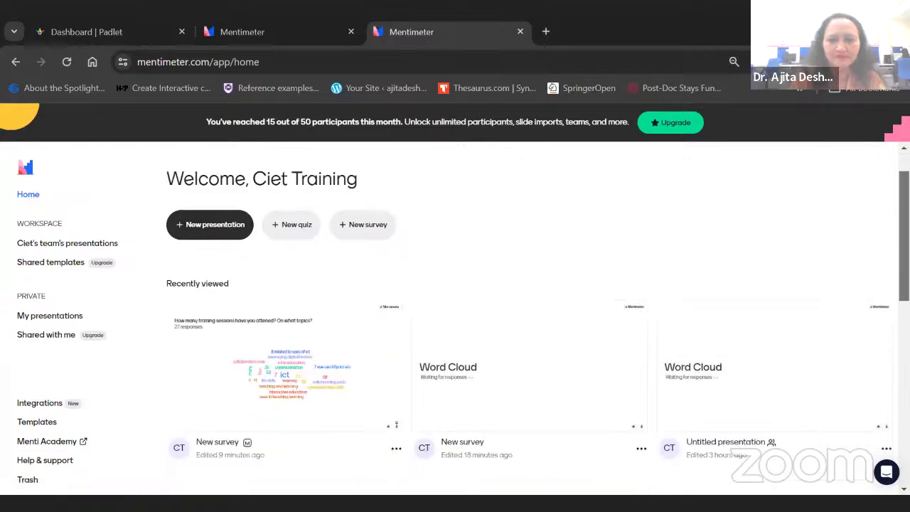
pyautogui.scroll(2, 294, 278)
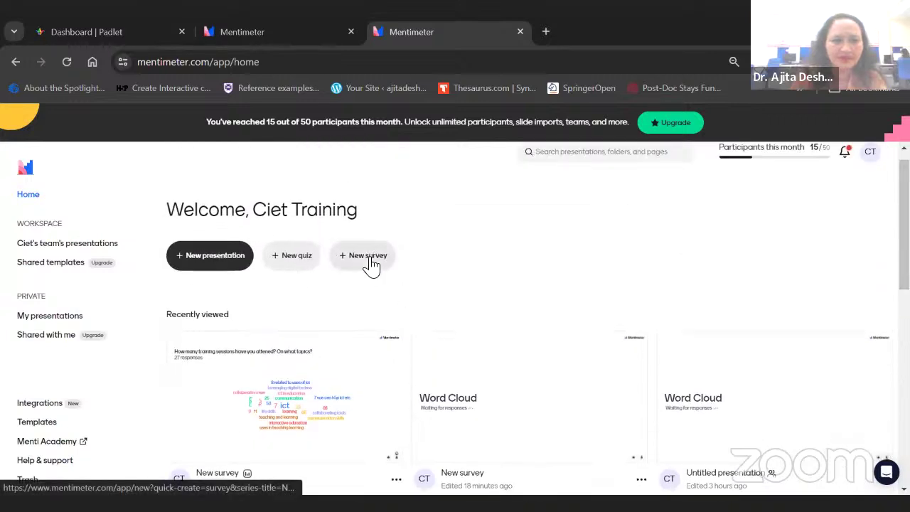
pyautogui.click(371, 263)
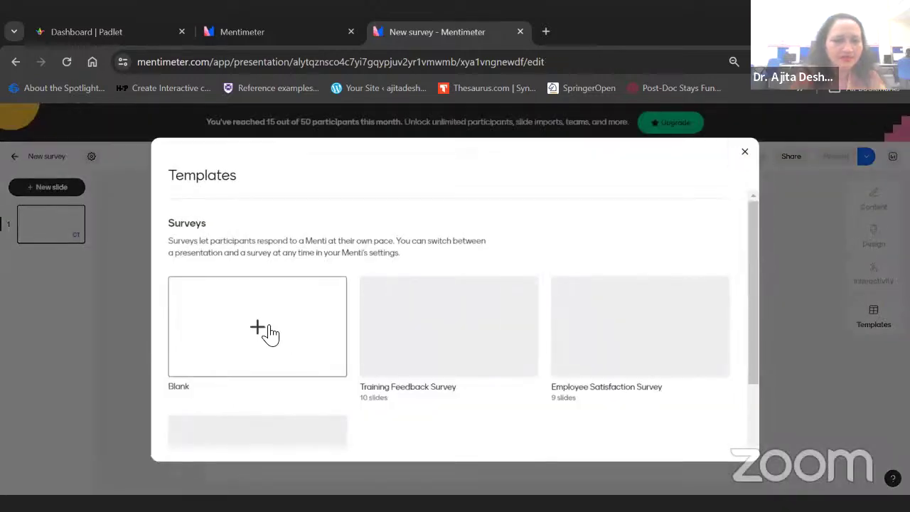
pyautogui.click(268, 332)
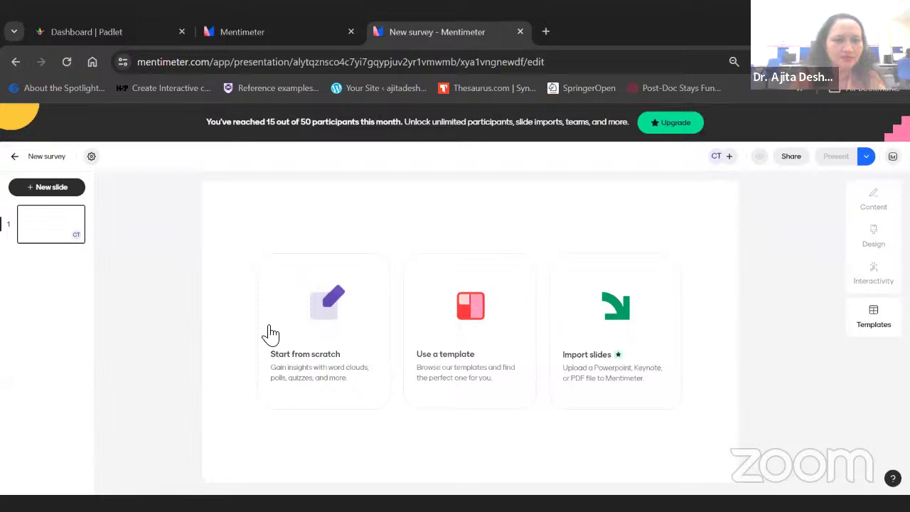
# - Start the new survey from scratch and make its first slide a Word Cloud
pyautogui.click(334, 348)
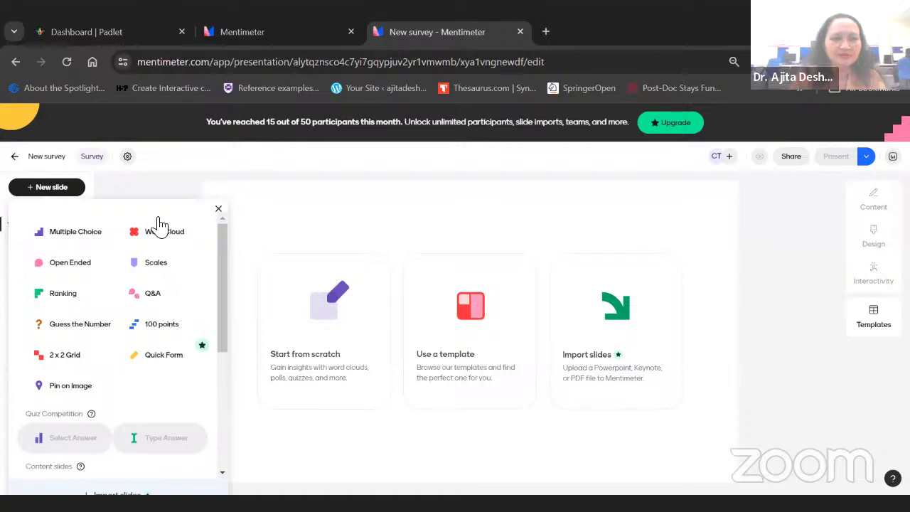
pyautogui.moveTo(160, 241)
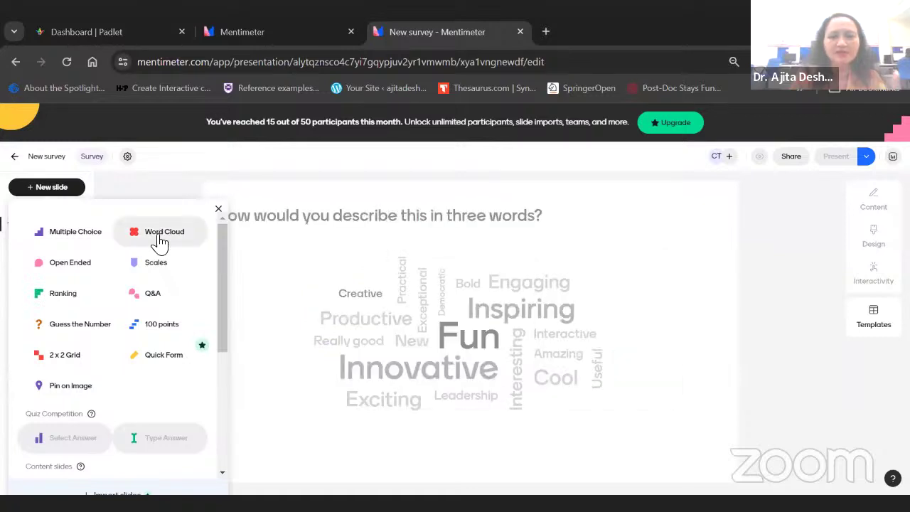
pyautogui.click(160, 242)
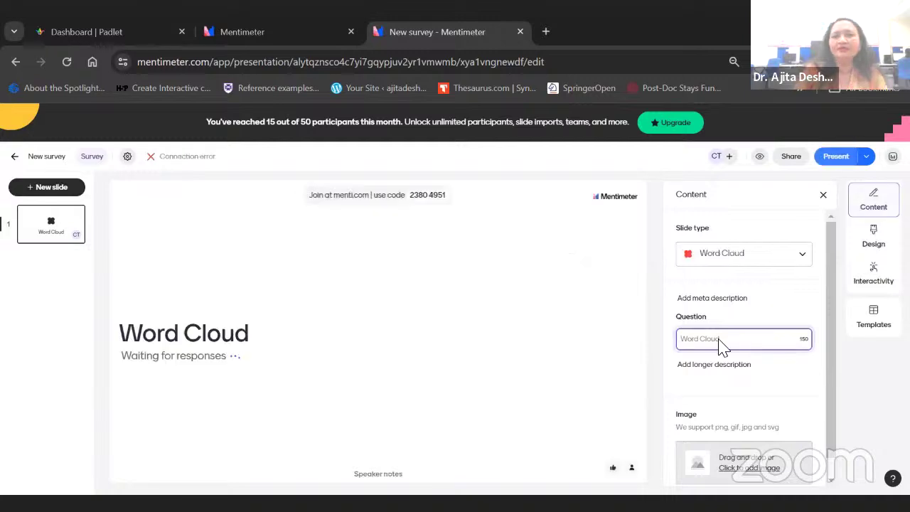
# - Copy the survey's participant invite link from the sharing options and close them
pyautogui.click(792, 157)
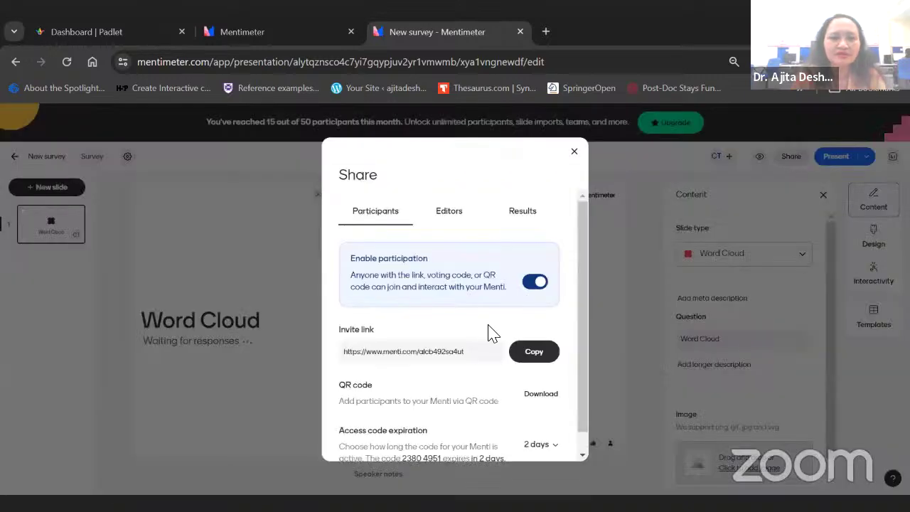
pyautogui.click(461, 356)
pyautogui.click(538, 356)
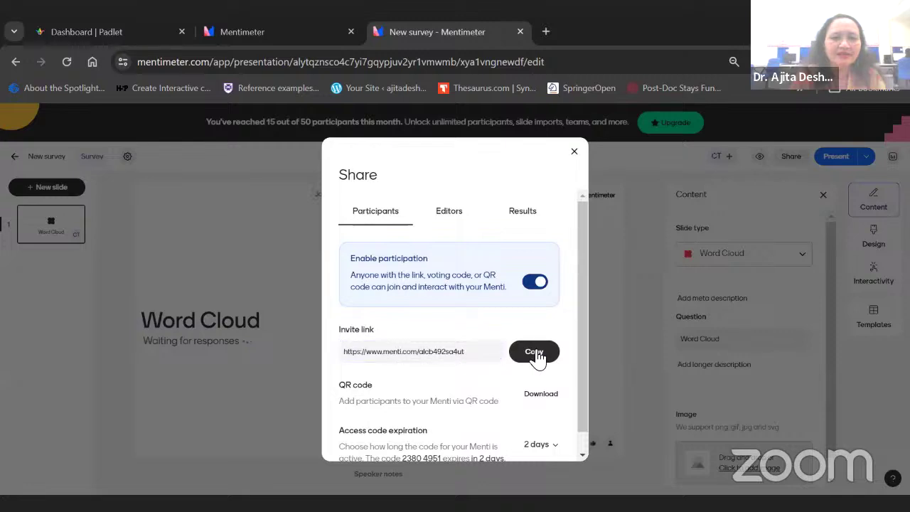
pyautogui.click(574, 364)
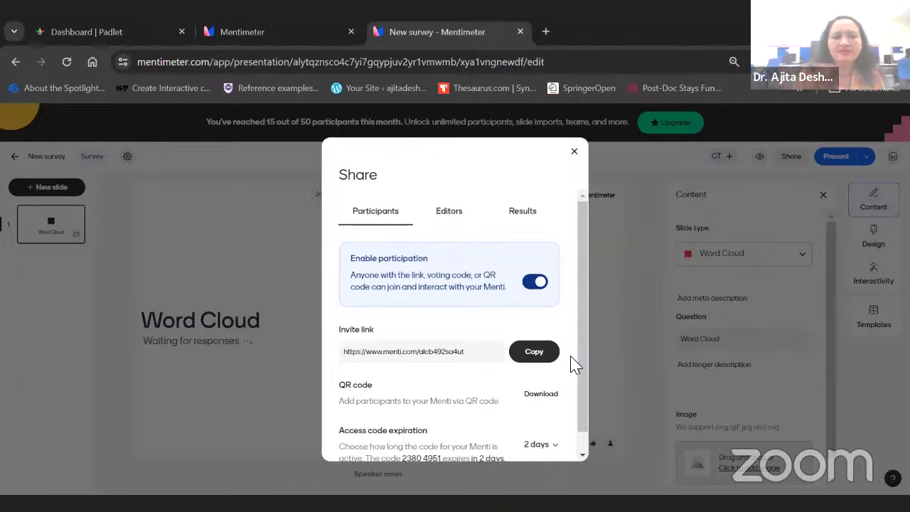
pyautogui.click(574, 364)
pyautogui.click(682, 183)
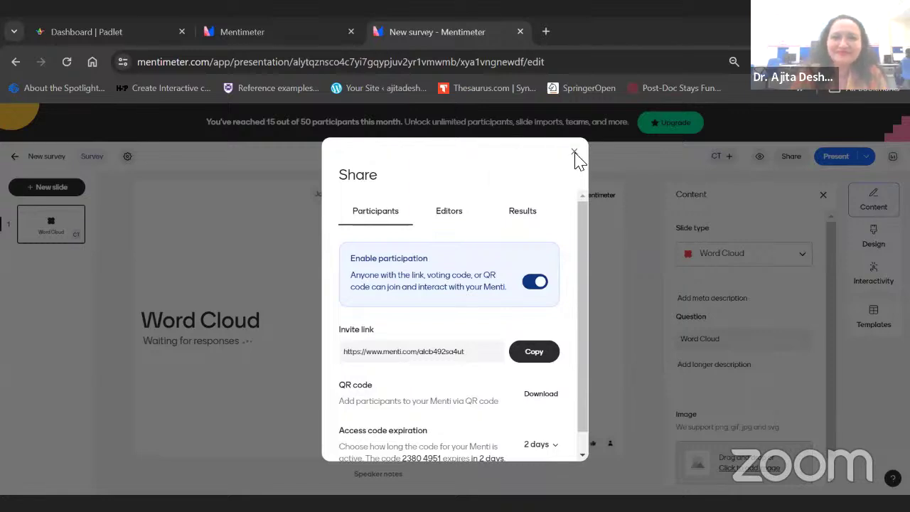
pyautogui.click(609, 309)
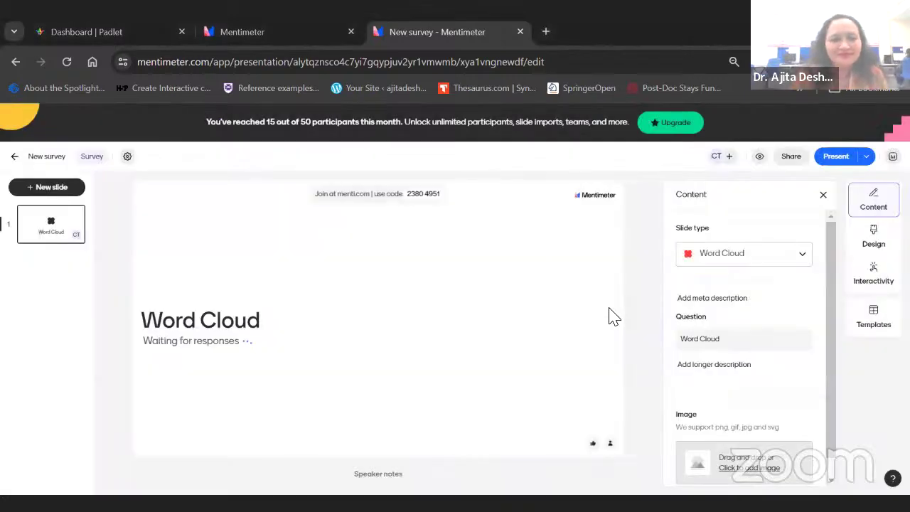
# - Close both Mentimeter pages and open a new browser tab
pyautogui.click(520, 32)
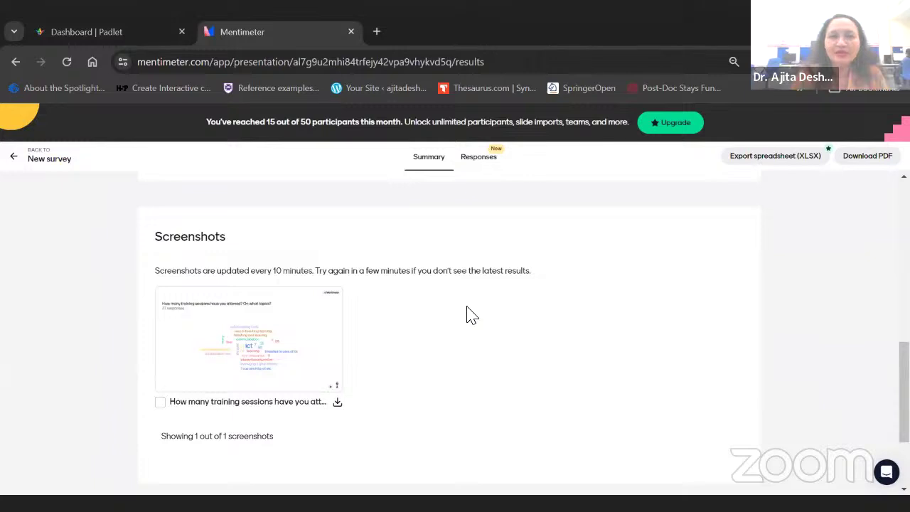
pyautogui.click(374, 32)
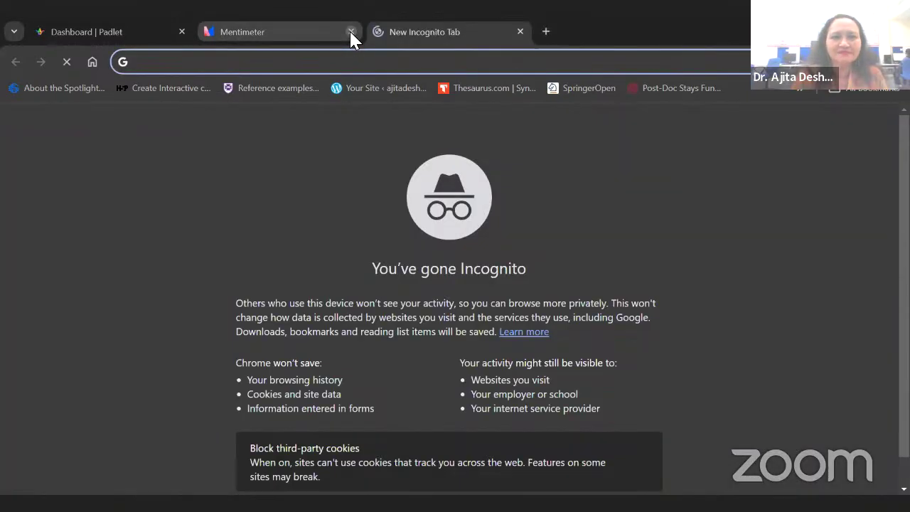
pyautogui.click(351, 32)
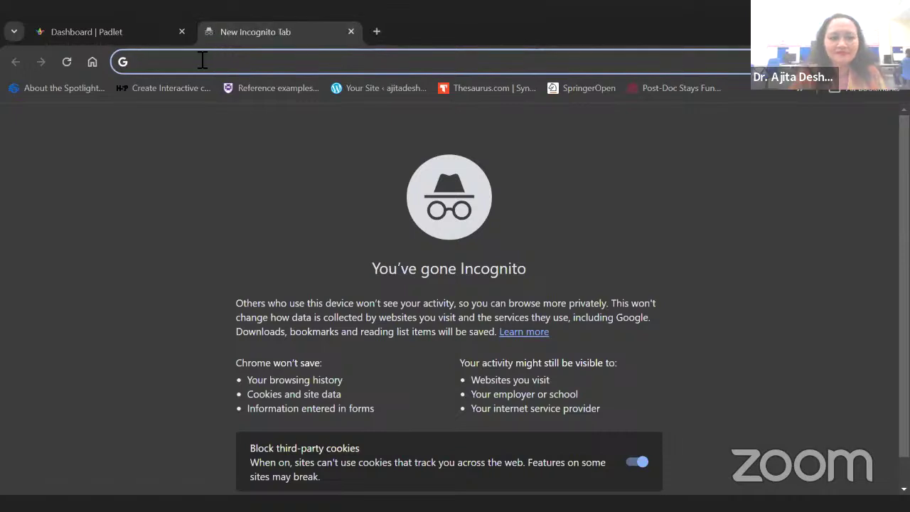
# - Search Google for padlet and close the duplicate Padlet dashboard
pyautogui.write('padlet')
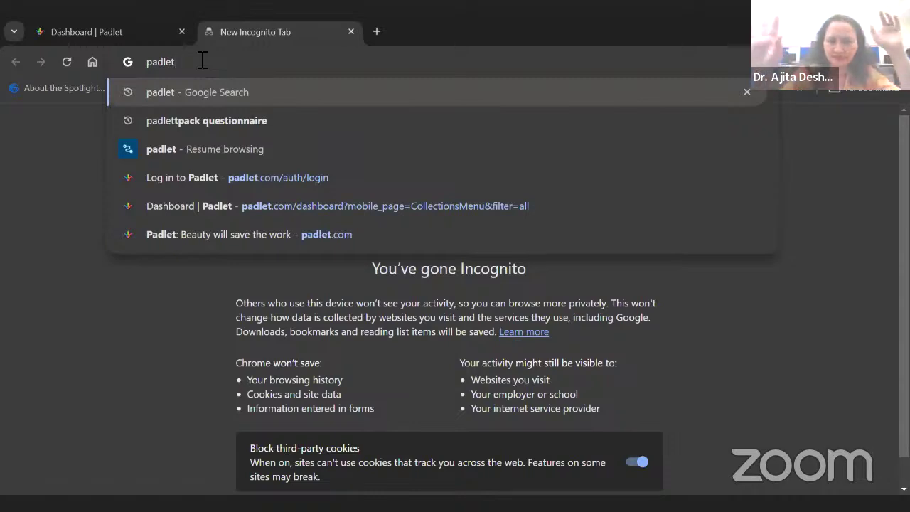
pyautogui.press('Return')
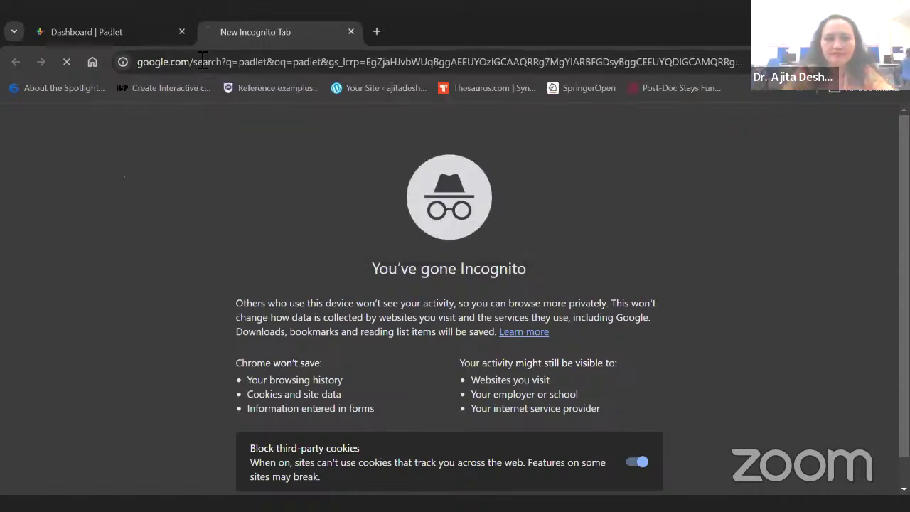
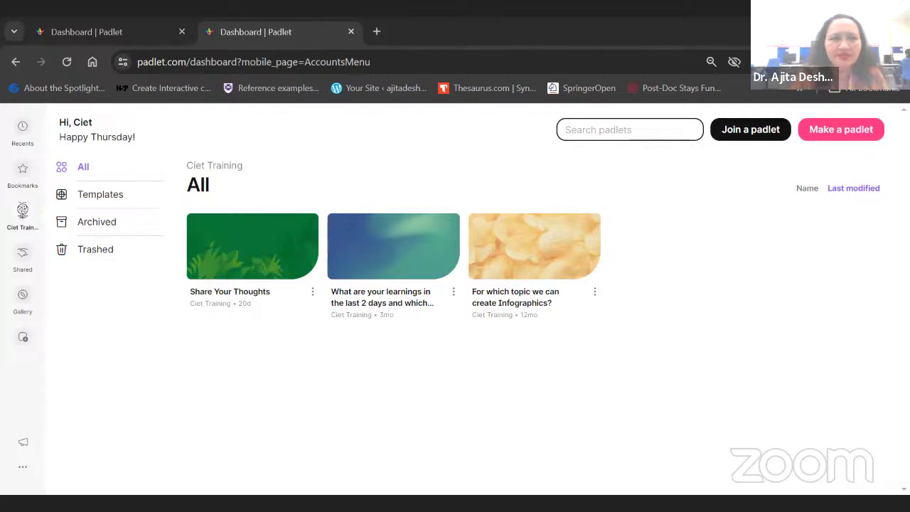
pyautogui.click(350, 31)
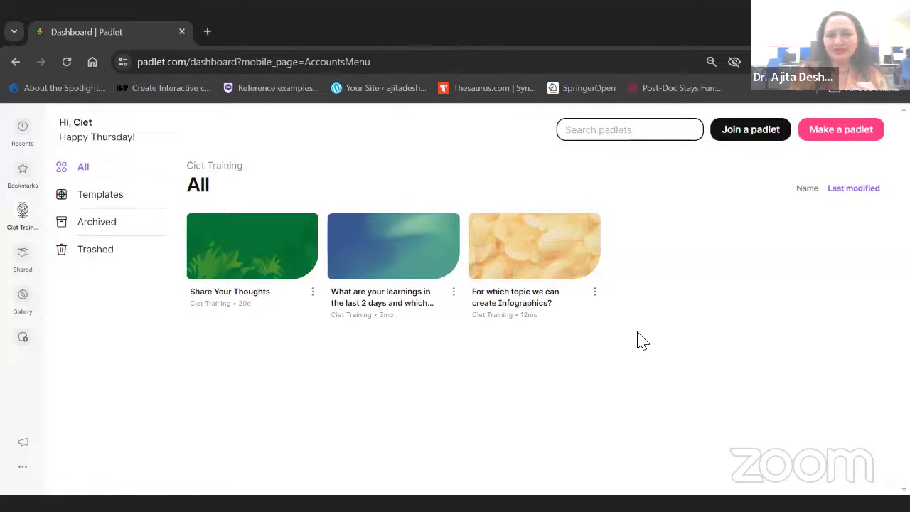
# - Make a new padlet from the Art showcase template in the Popular gallery
pyautogui.click(840, 135)
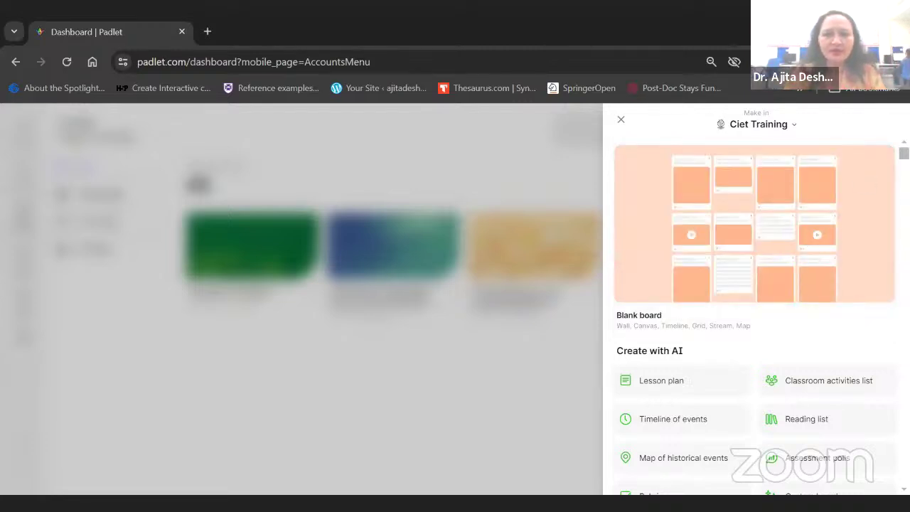
pyautogui.scroll(-3, 754, 315)
pyautogui.scroll(3, 754, 315)
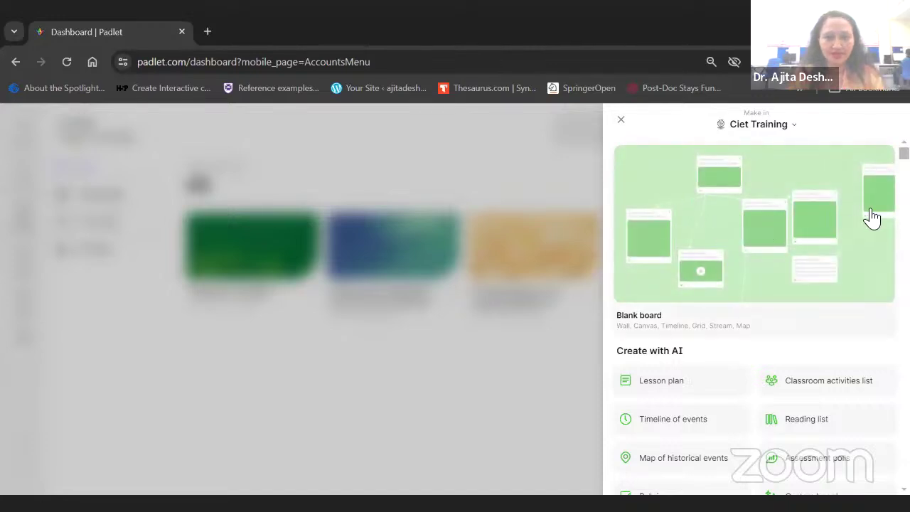
pyautogui.scroll(-5, 755, 315)
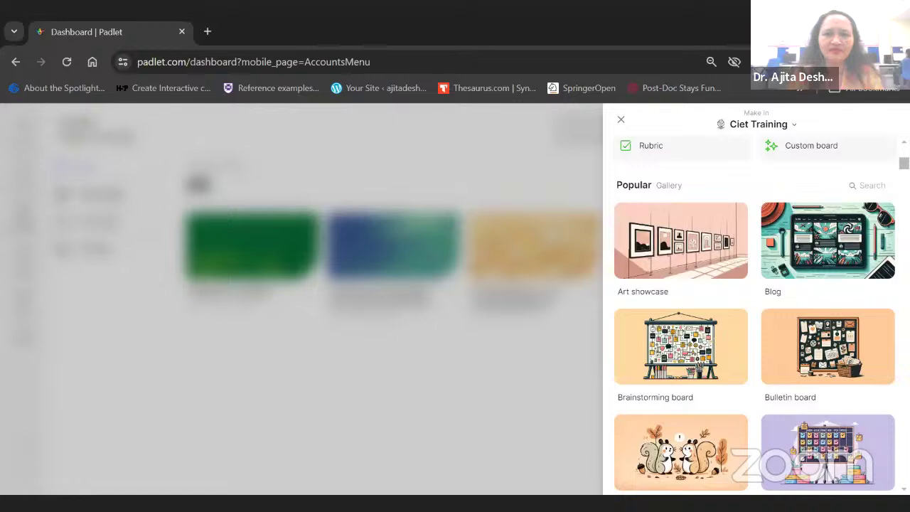
pyautogui.scroll(-3, 755, 316)
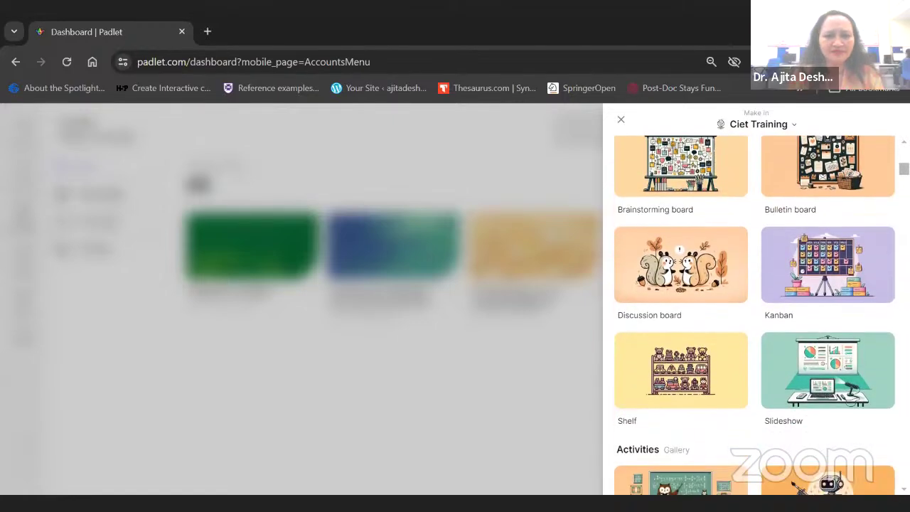
pyautogui.scroll(5, 681, 274)
pyautogui.scroll(-2, 681, 275)
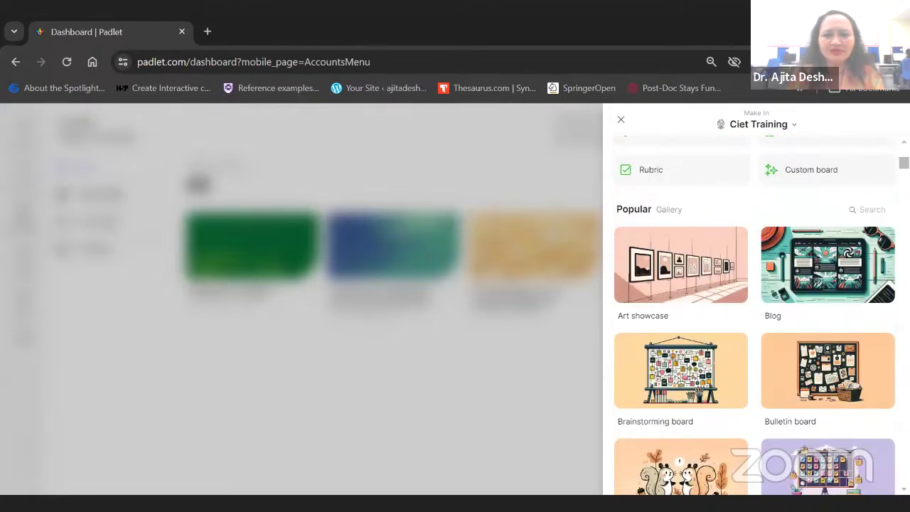
pyautogui.click(681, 275)
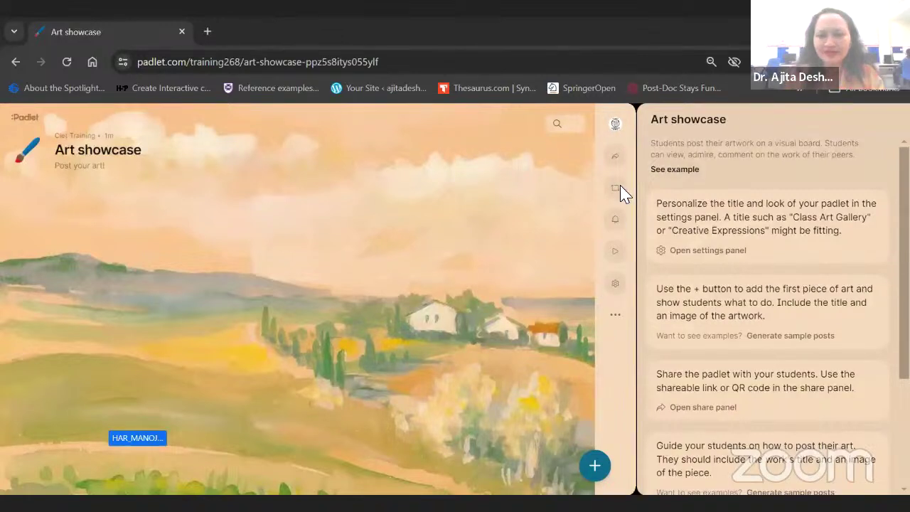
# - Add a post with the artwork title "today" and open a drawing canvas for it
pyautogui.click(595, 467)
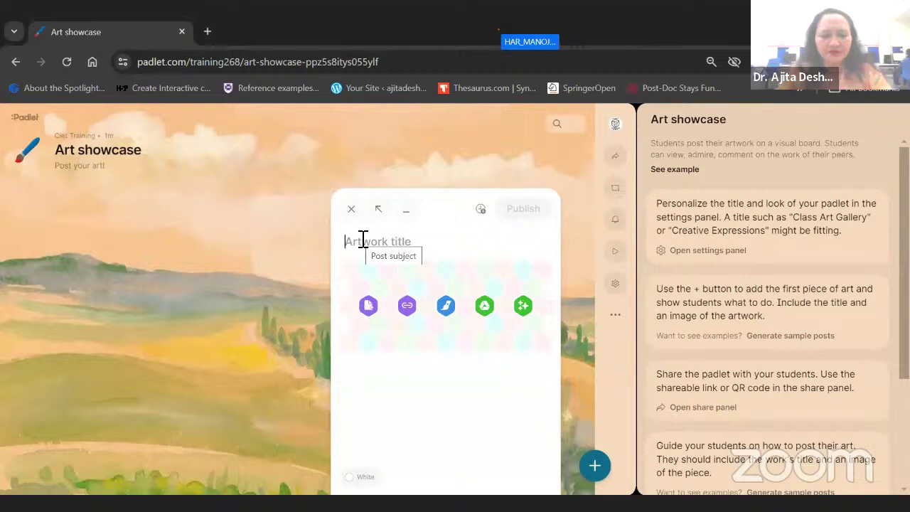
pyautogui.write('today')
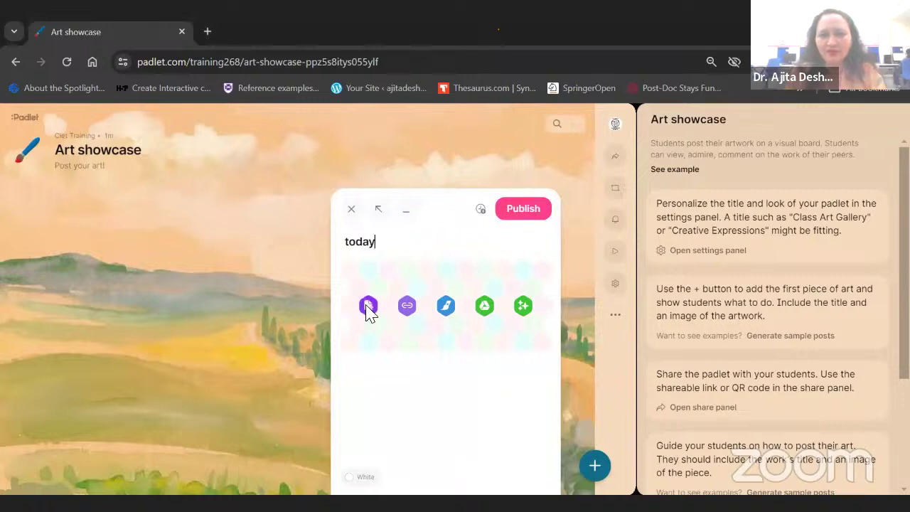
pyautogui.click(446, 306)
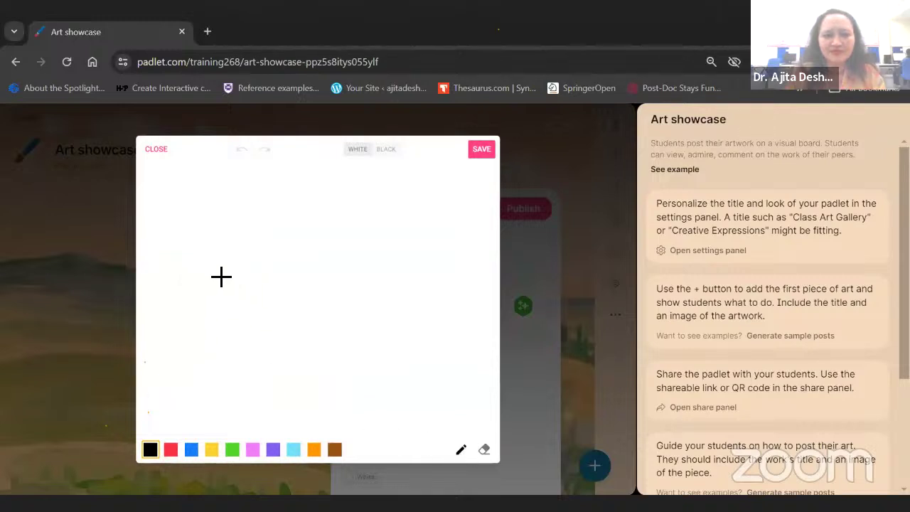
# - Sketch a large freehand black doodle on the drawing canvas and erase parts of its outline
pyautogui.moveTo(212, 271)
pyautogui.mouseDown()
pyautogui.moveTo(254, 266)
pyautogui.moveTo(241, 260)
pyautogui.moveTo(254, 323)
pyautogui.moveTo(184, 282)
pyautogui.moveTo(317, 331)
pyautogui.moveTo(234, 303)
pyautogui.moveTo(260, 217)
pyautogui.moveTo(388, 240)
pyautogui.mouseUp()
pyautogui.moveTo(380, 328)
pyautogui.mouseDown()
pyautogui.moveTo(305, 329)
pyautogui.moveTo(339, 359)
pyautogui.mouseUp()
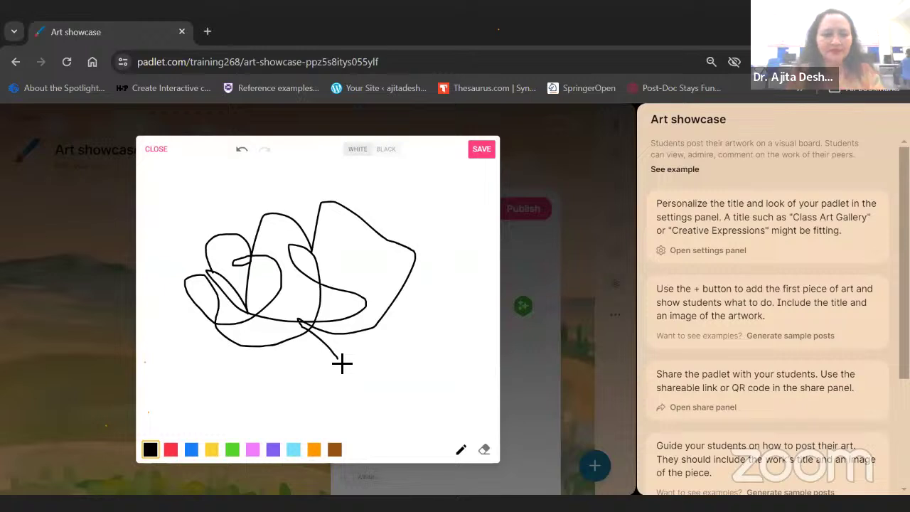
pyautogui.click(484, 450)
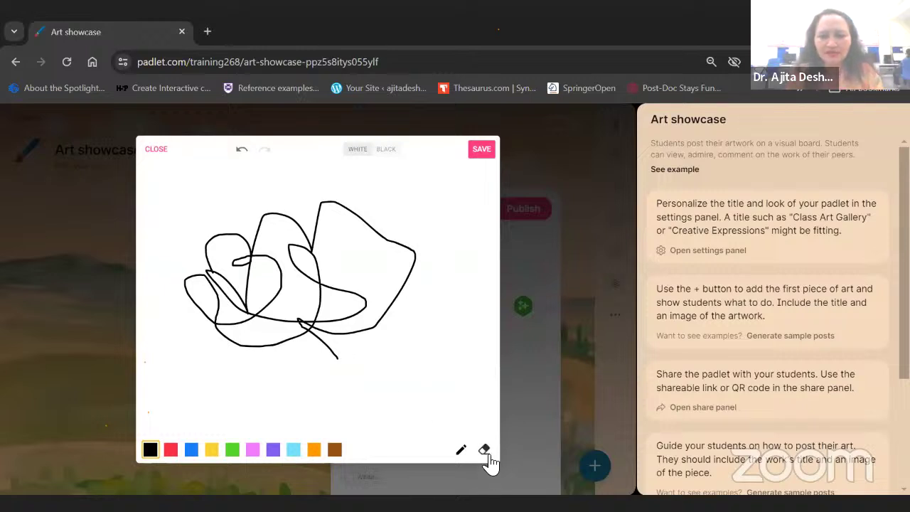
pyautogui.moveTo(220, 258)
pyautogui.mouseDown()
pyautogui.moveTo(211, 255)
pyautogui.moveTo(277, 225)
pyautogui.moveTo(259, 209)
pyautogui.moveTo(207, 243)
pyautogui.moveTo(293, 206)
pyautogui.mouseUp()
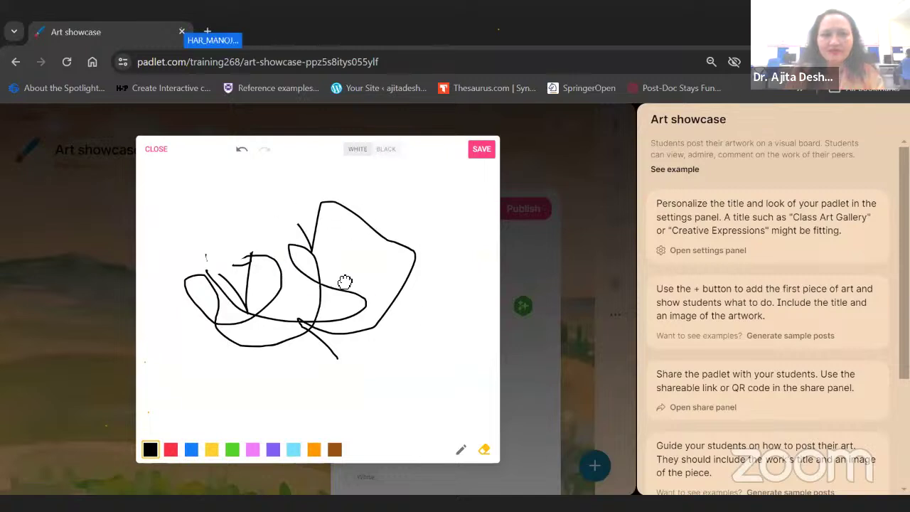
pyautogui.moveTo(391, 371)
pyautogui.mouseDown()
pyautogui.moveTo(353, 337)
pyautogui.moveTo(408, 312)
pyautogui.moveTo(403, 237)
pyautogui.moveTo(314, 252)
pyautogui.mouseUp()
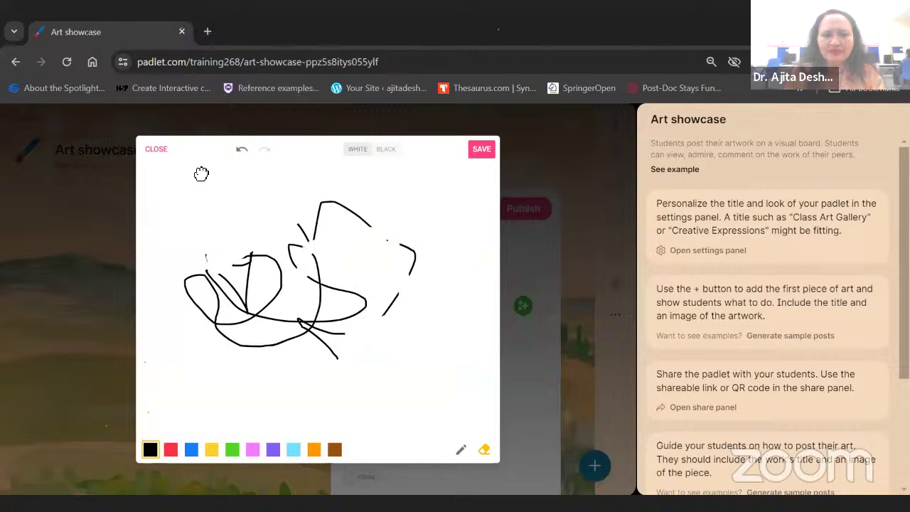
# - Undo the eraser strokes and the black doodle to clear the drawing canvas
pyautogui.click(242, 151)
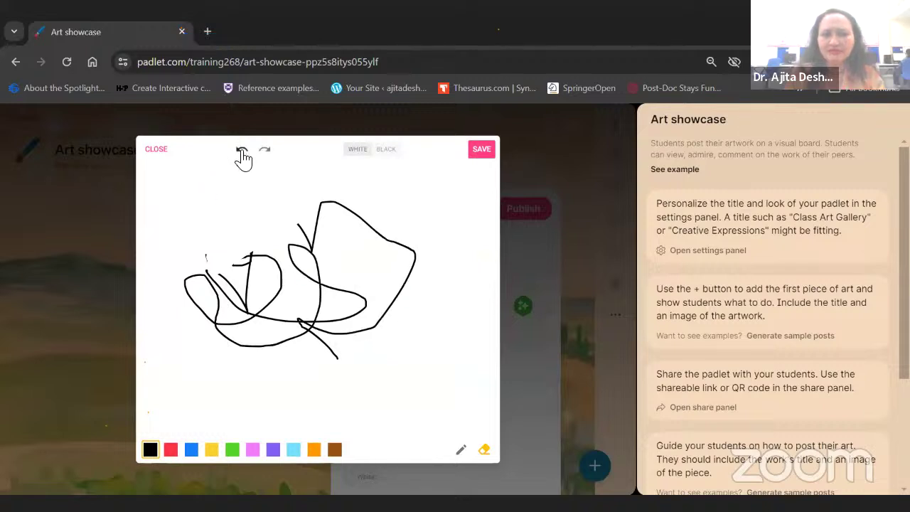
pyautogui.click(242, 152)
pyautogui.click(241, 152)
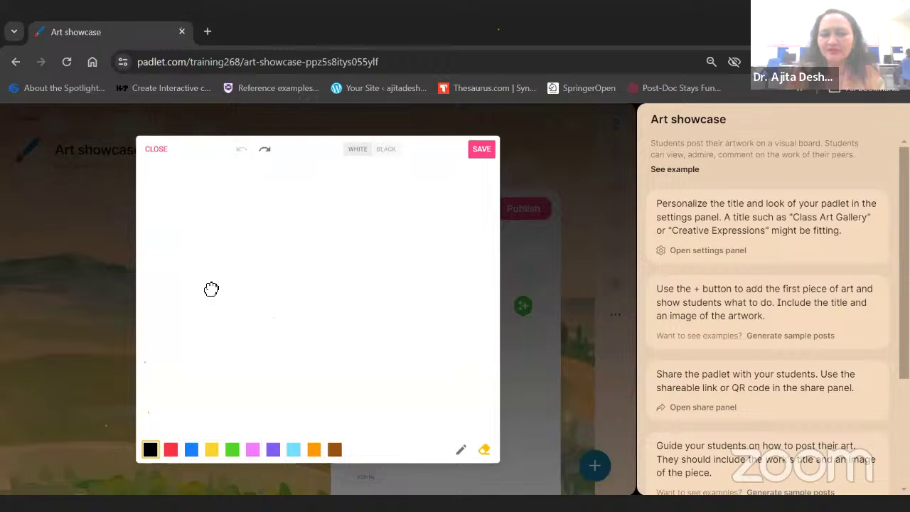
# - Draw a small brown flower on the canvas, save it to the "today" post and publish the post
pyautogui.click(334, 449)
pyautogui.click(233, 326)
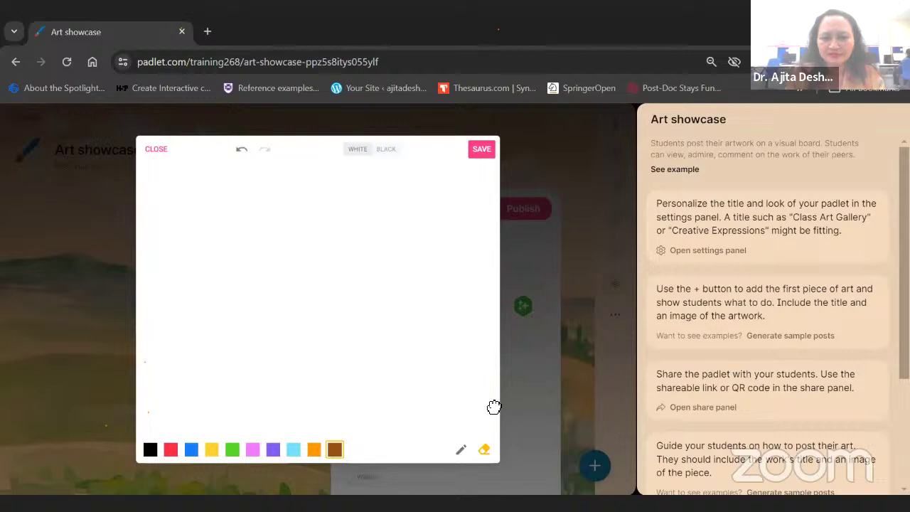
pyautogui.click(460, 451)
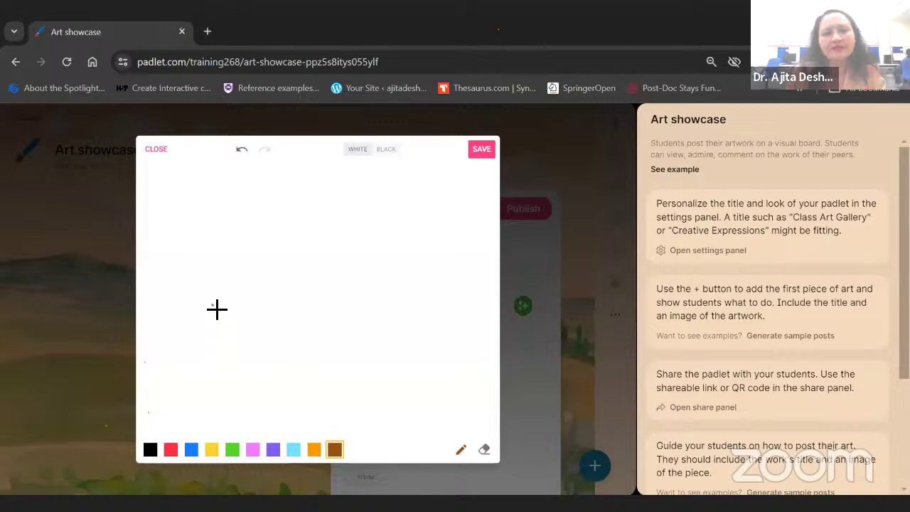
pyautogui.moveTo(211, 303)
pyautogui.mouseDown()
pyautogui.moveTo(225, 295)
pyautogui.moveTo(227, 315)
pyautogui.moveTo(211, 303)
pyautogui.moveTo(203, 315)
pyautogui.moveTo(201, 304)
pyautogui.mouseUp()
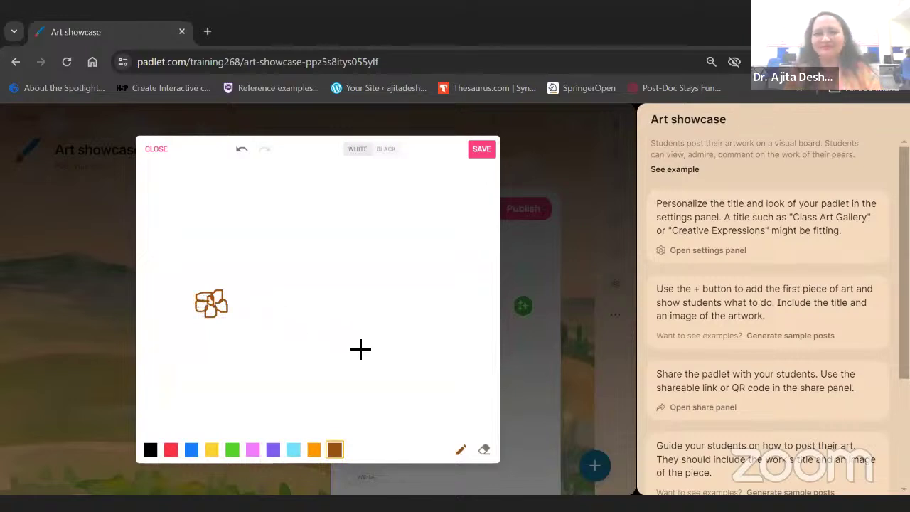
pyautogui.click(482, 151)
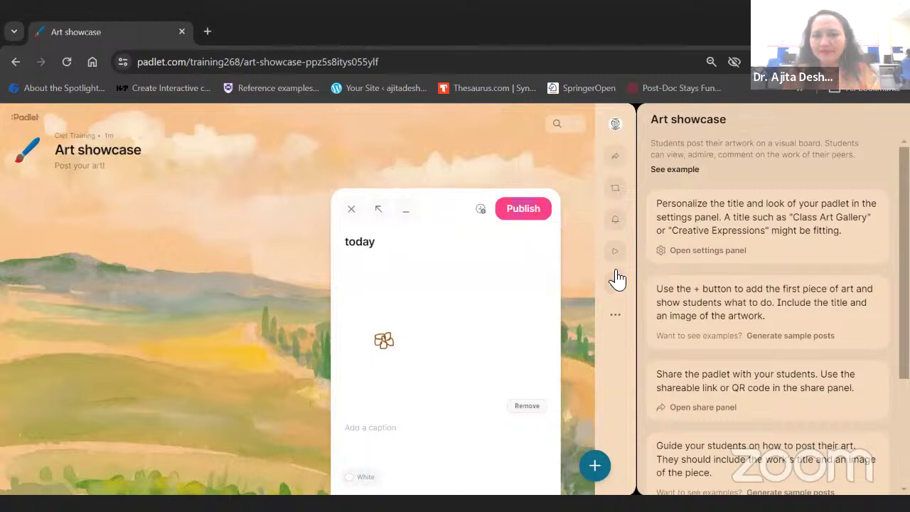
pyautogui.click(533, 215)
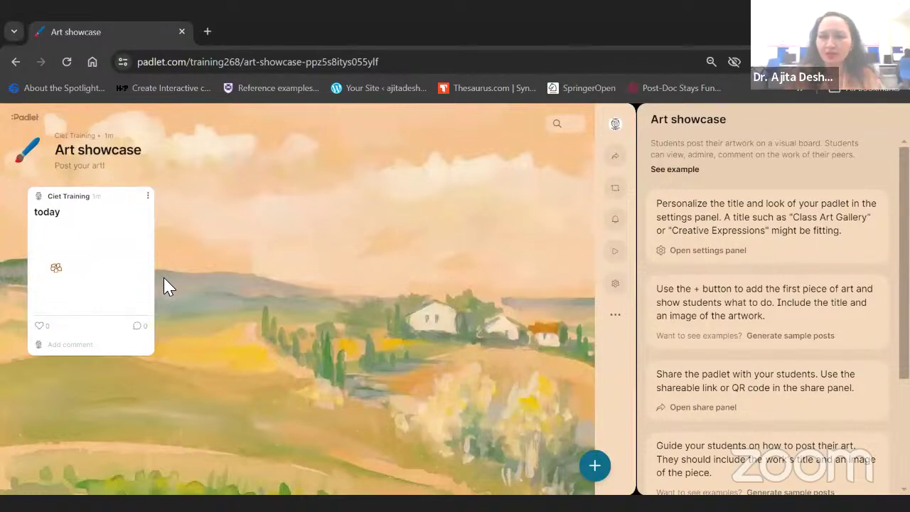
# - Open the Art showcase board's settings and turn viewer comments on posts off and back on
pyautogui.click(617, 288)
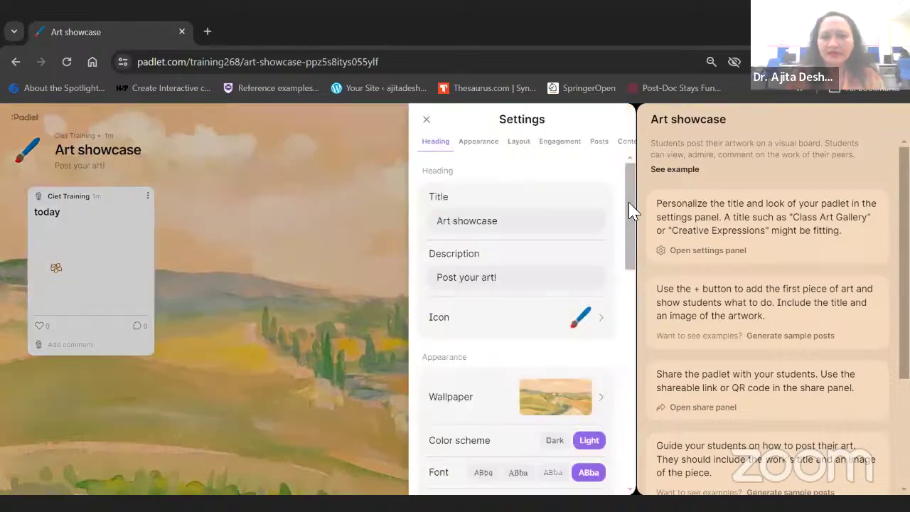
pyautogui.moveTo(631, 211); pyautogui.dragTo(632, 359)
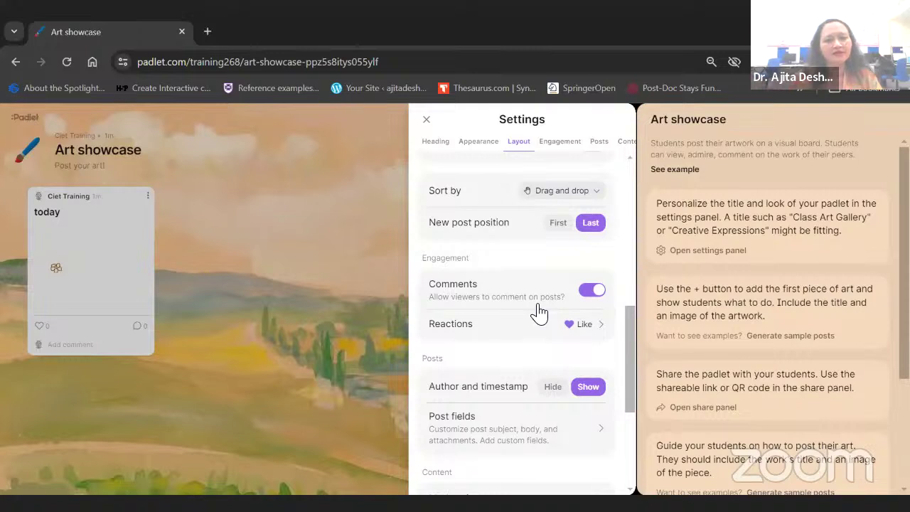
pyautogui.click(590, 291)
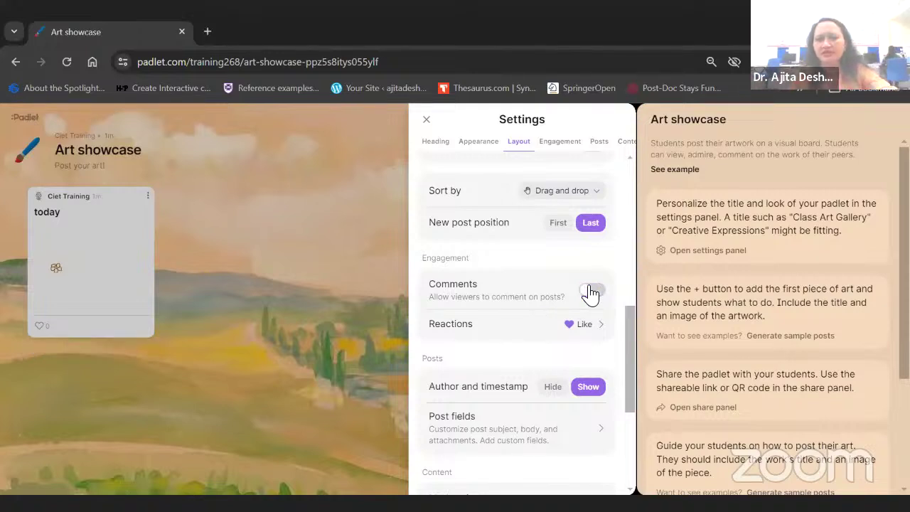
pyautogui.click(602, 298)
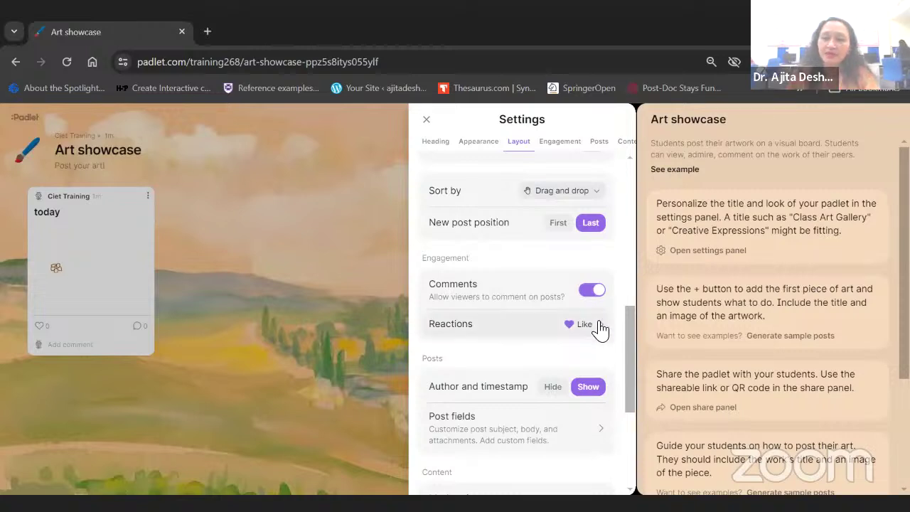
# - Try the Vote, Star and Grade reactions for posts, and save Vote as the board's reaction type
pyautogui.click(601, 327)
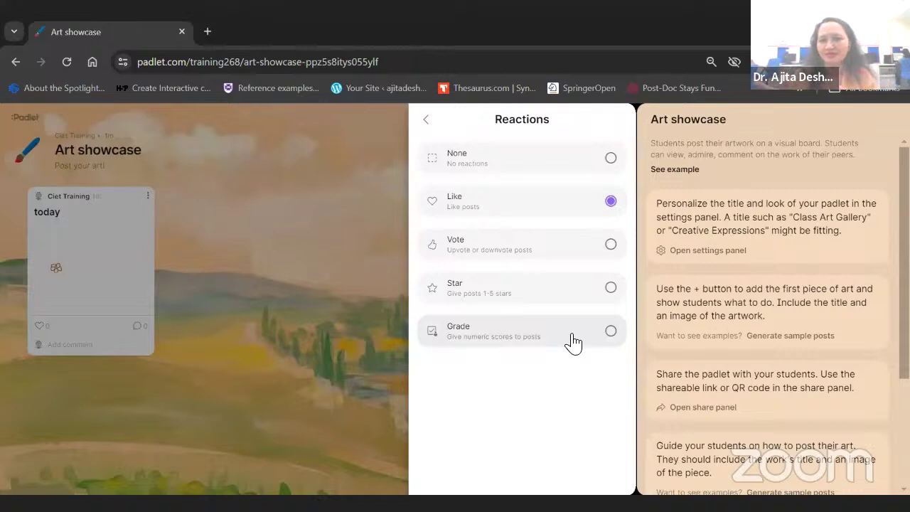
pyautogui.click(611, 255)
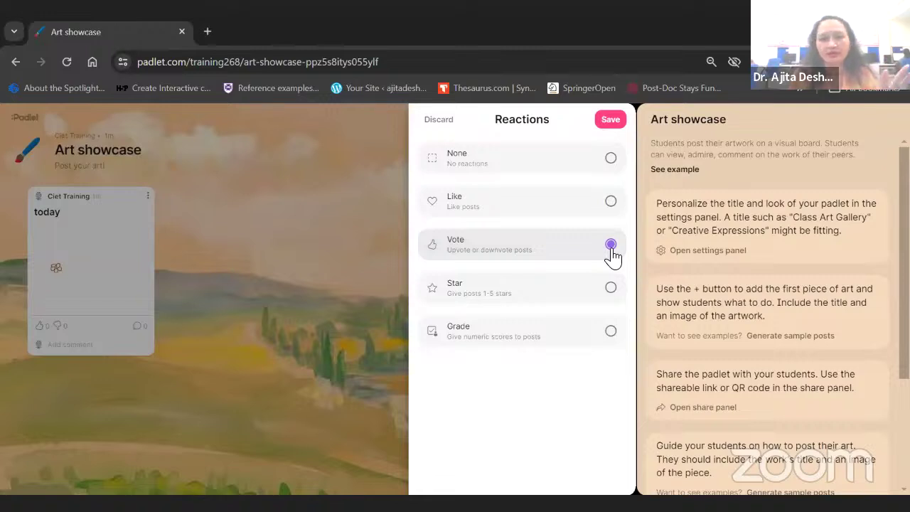
pyautogui.click(613, 295)
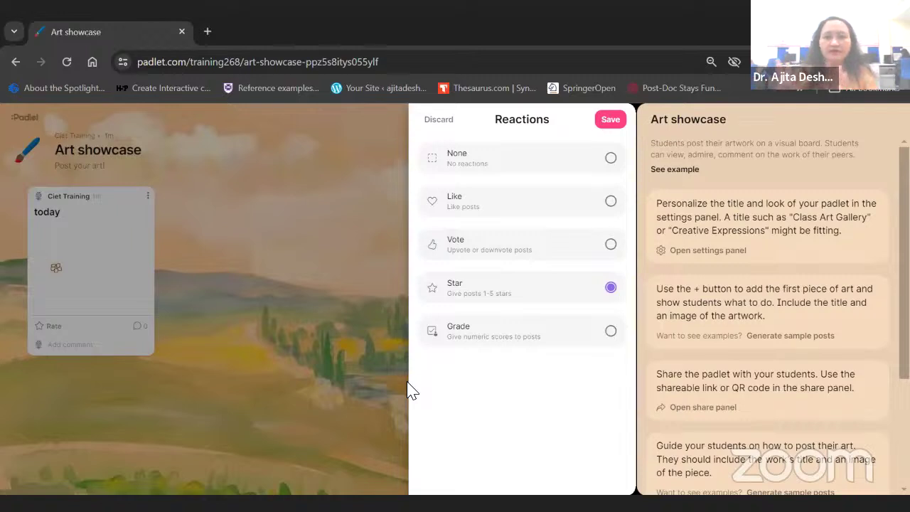
pyautogui.click(612, 333)
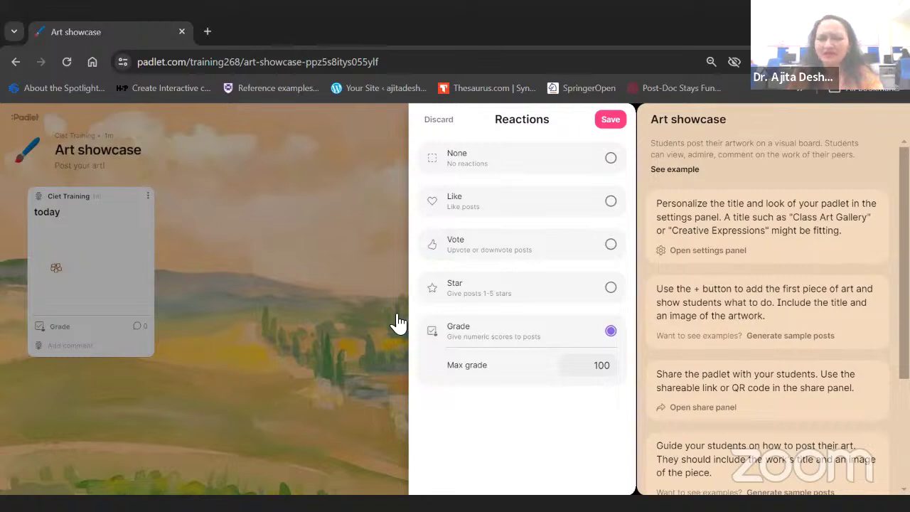
pyautogui.click(610, 246)
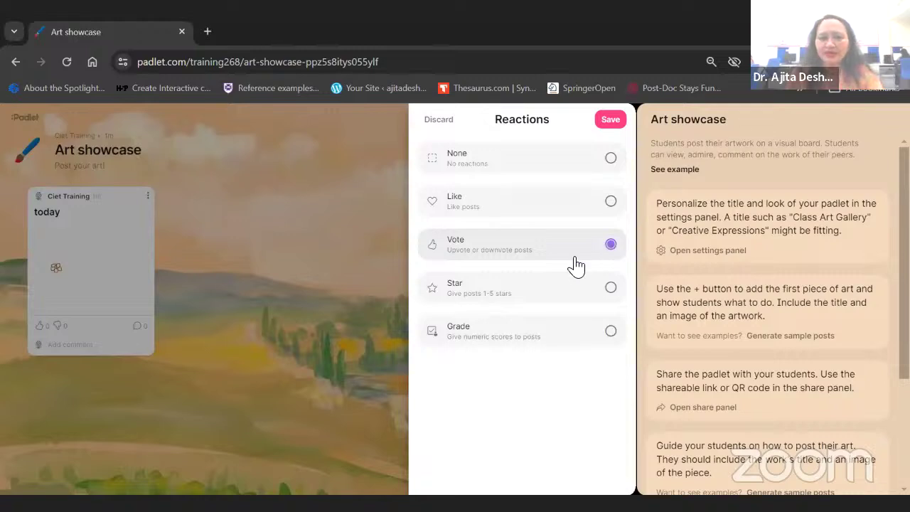
pyautogui.click(611, 120)
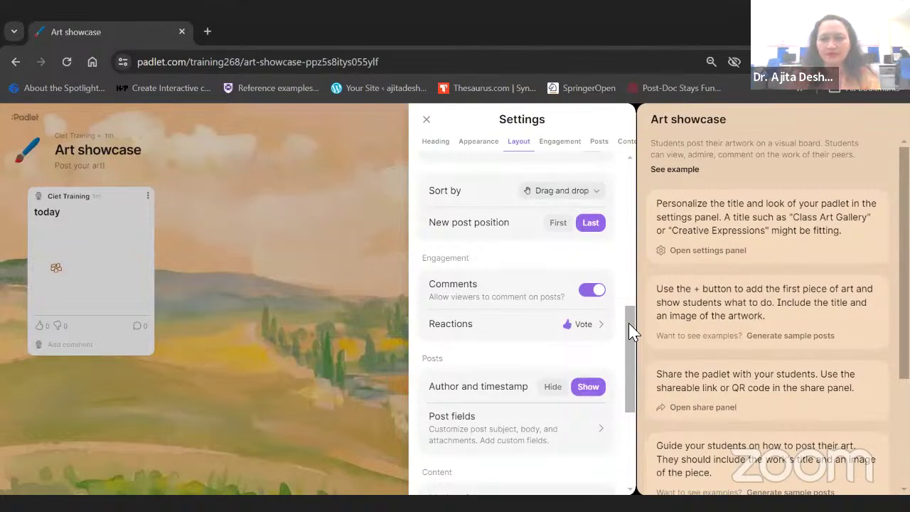
# - Set the board's content moderation to None so posts and comments require no approval
pyautogui.scroll(-3, 632, 387)
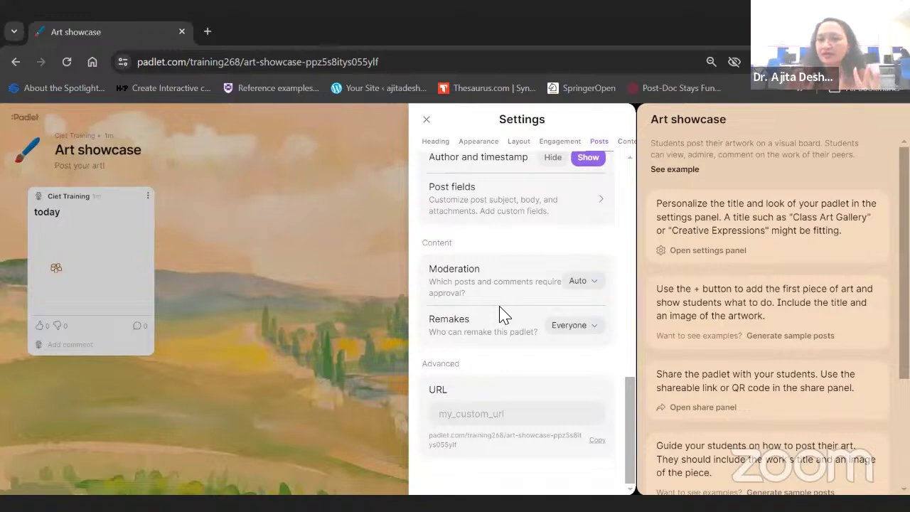
pyautogui.click(595, 283)
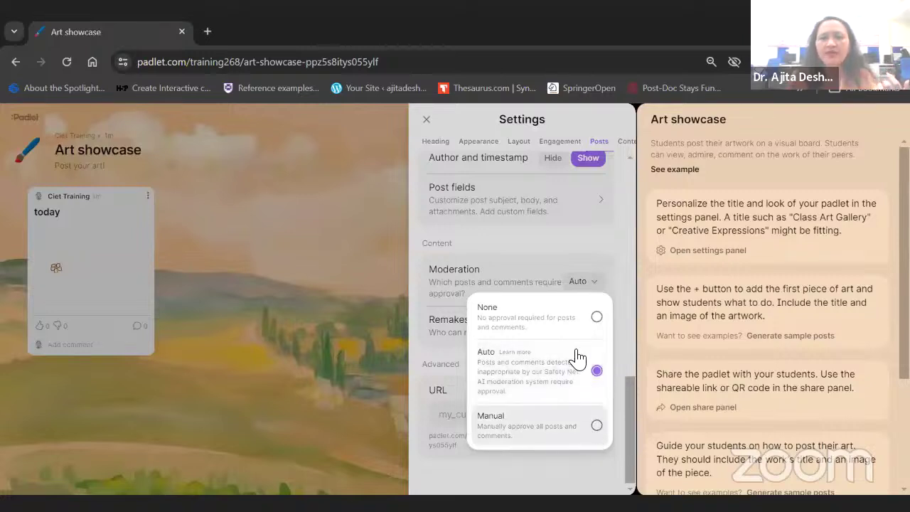
pyautogui.click(597, 320)
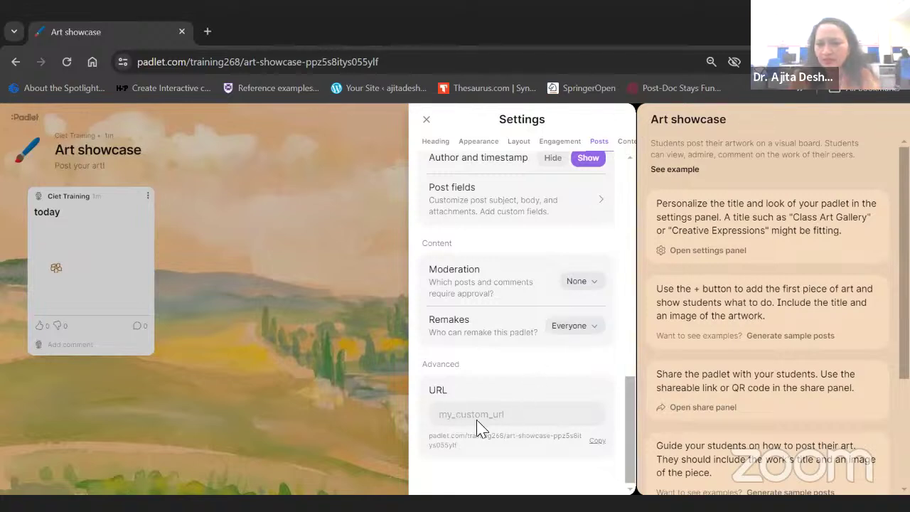
# - Copy the board's URL from the advanced settings and close the settings
pyautogui.click(527, 420)
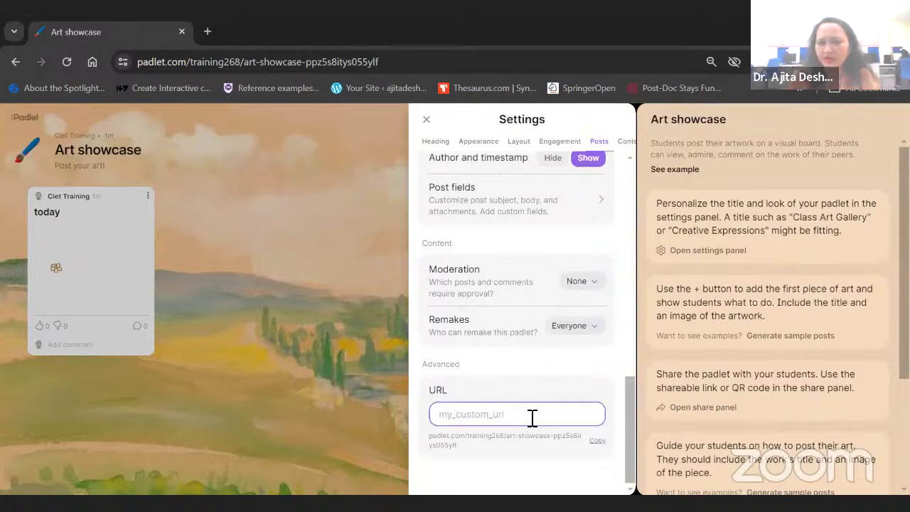
pyautogui.click(599, 445)
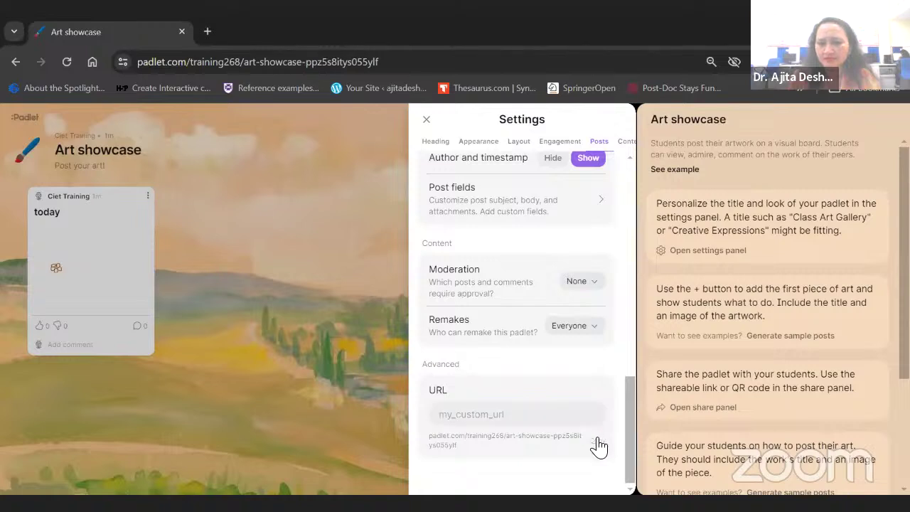
pyautogui.click(597, 443)
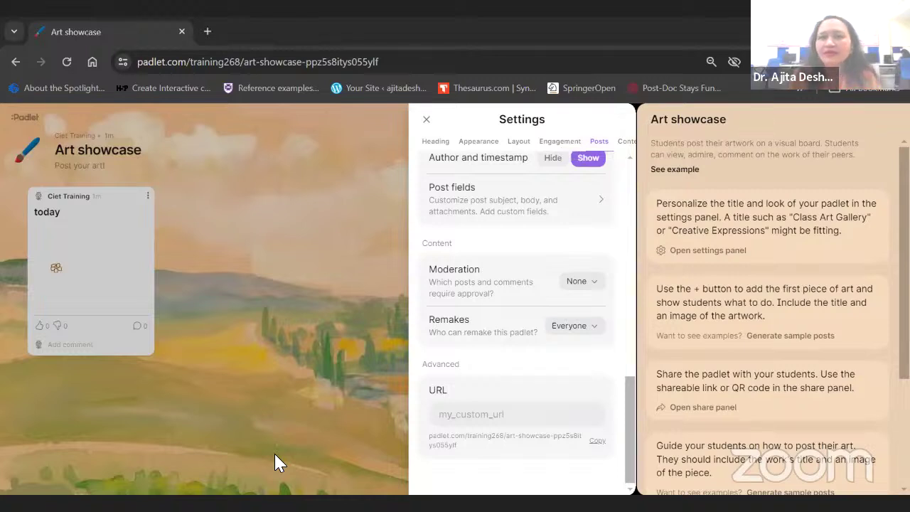
pyautogui.click(426, 119)
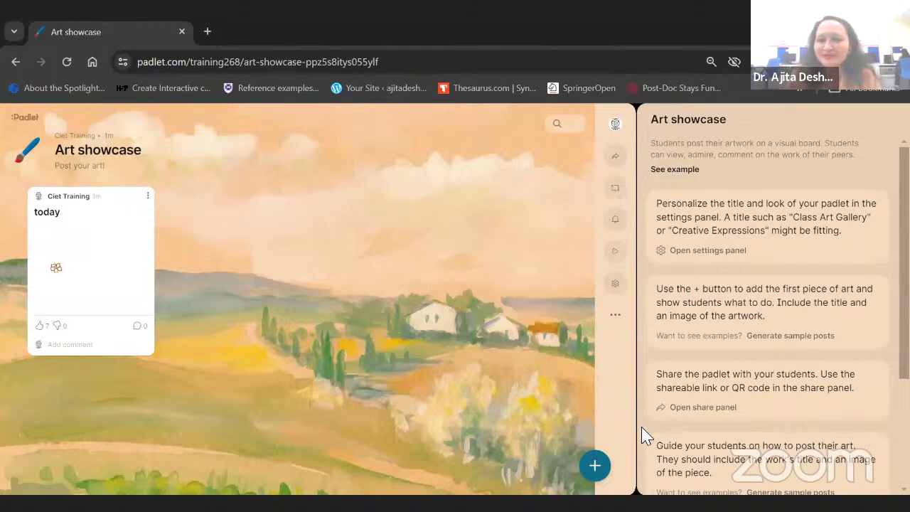
# - Start a new blank post on the board and search Google Images for "sunset" in a new browser tab
pyautogui.click(596, 466)
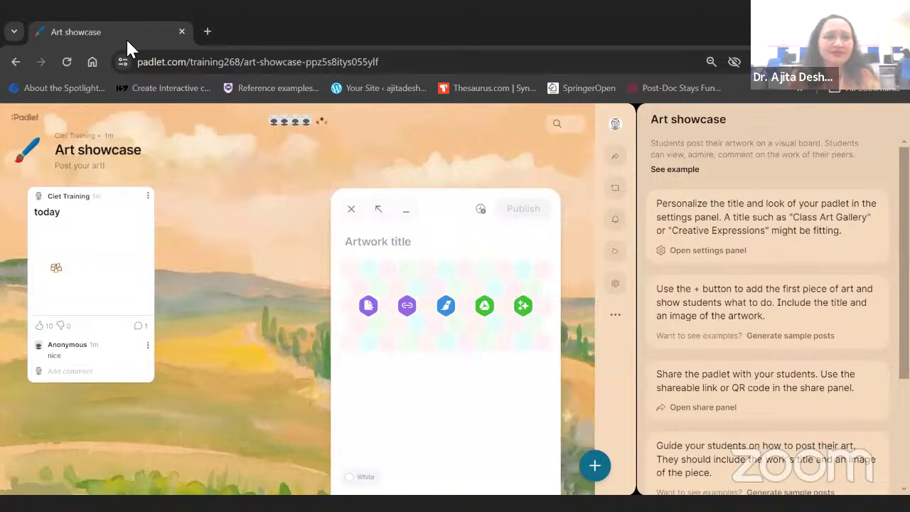
pyautogui.click(207, 32)
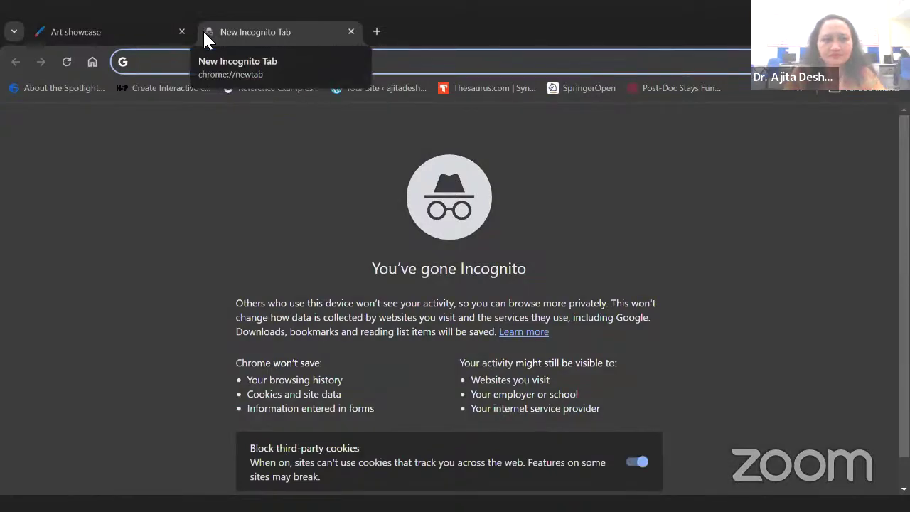
pyautogui.write('sunset')
pyautogui.press('Return')
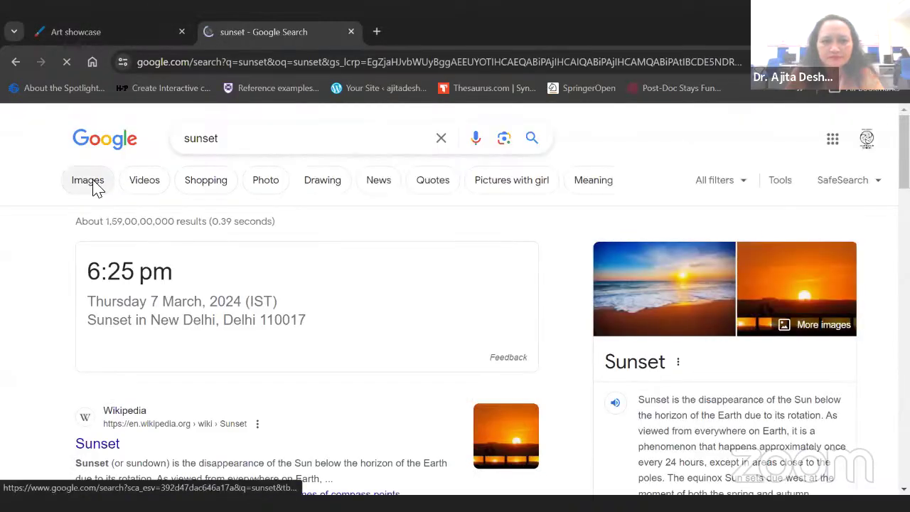
pyautogui.click(89, 182)
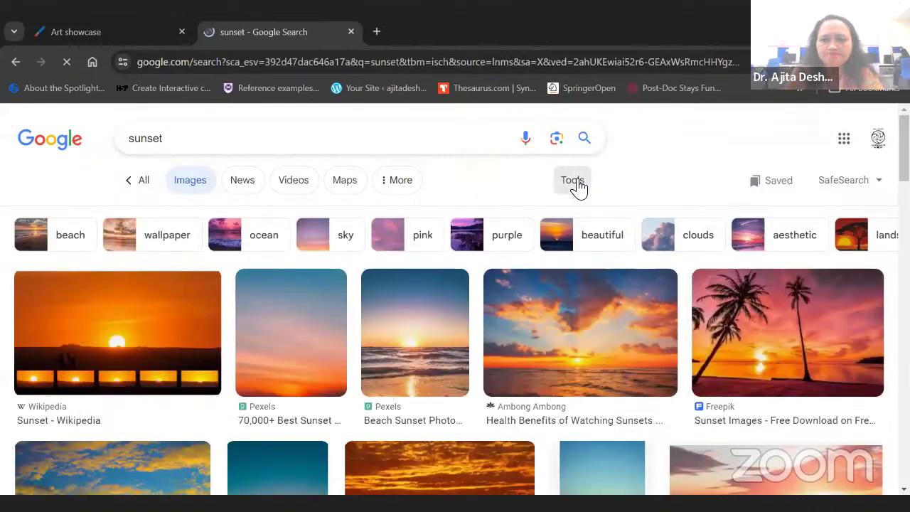
# - Filter the sunset image results by usage rights to Creative Commons licenses
pyautogui.click(573, 181)
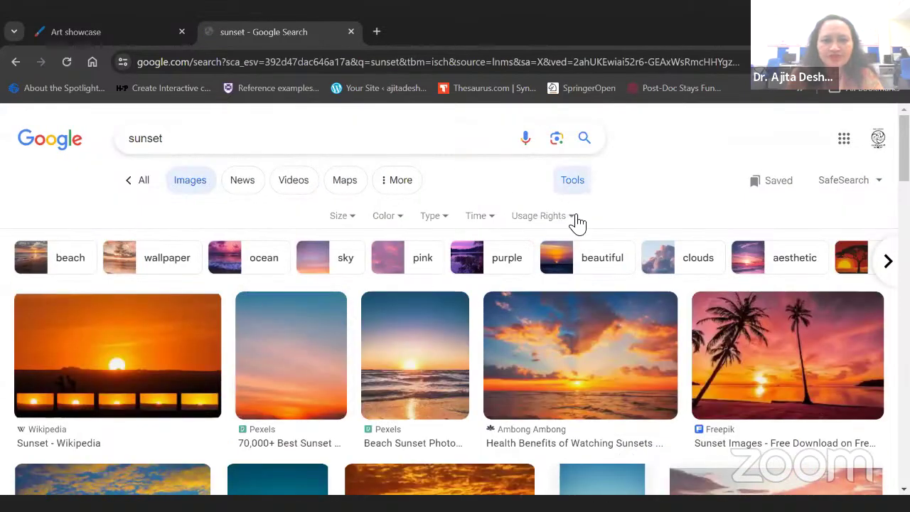
pyautogui.click(573, 217)
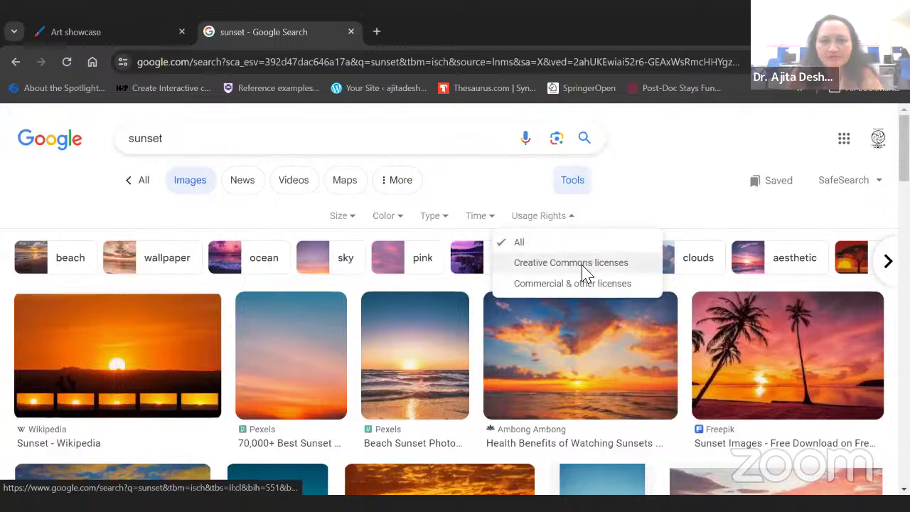
pyautogui.click(571, 263)
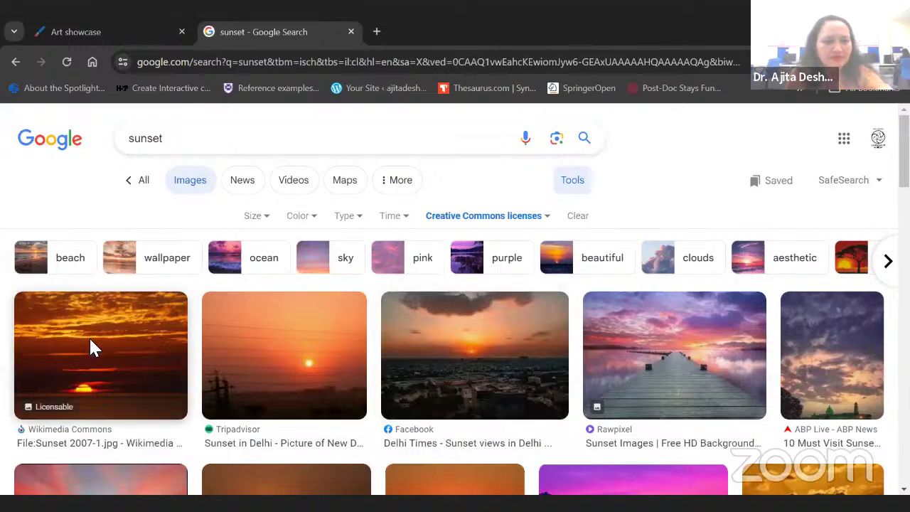
# - Open the Los Angeles Sunset image from Flickr and copy its share link
pyautogui.scroll(-2, 89, 337)
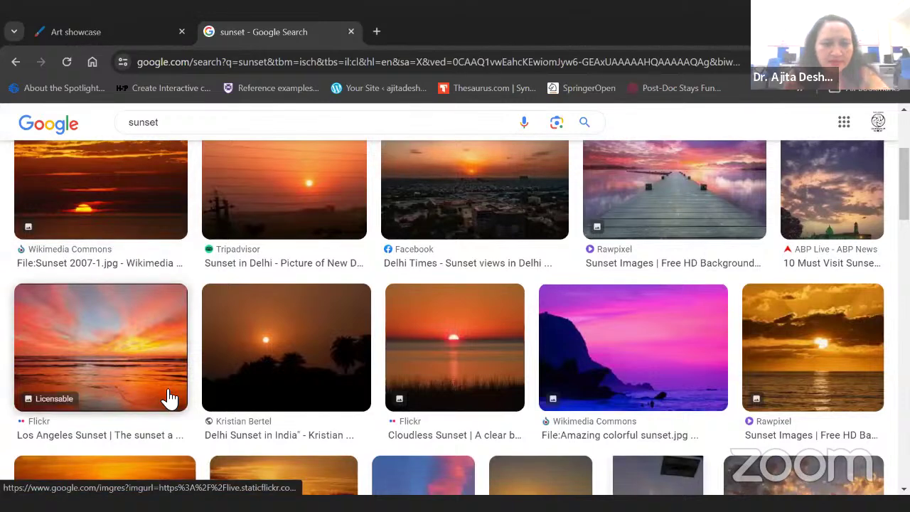
pyautogui.click(111, 377)
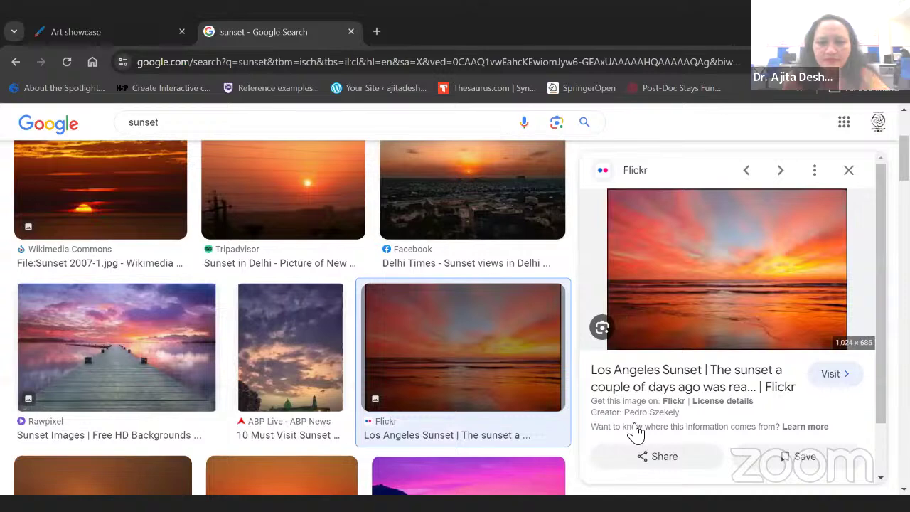
pyautogui.click(657, 456)
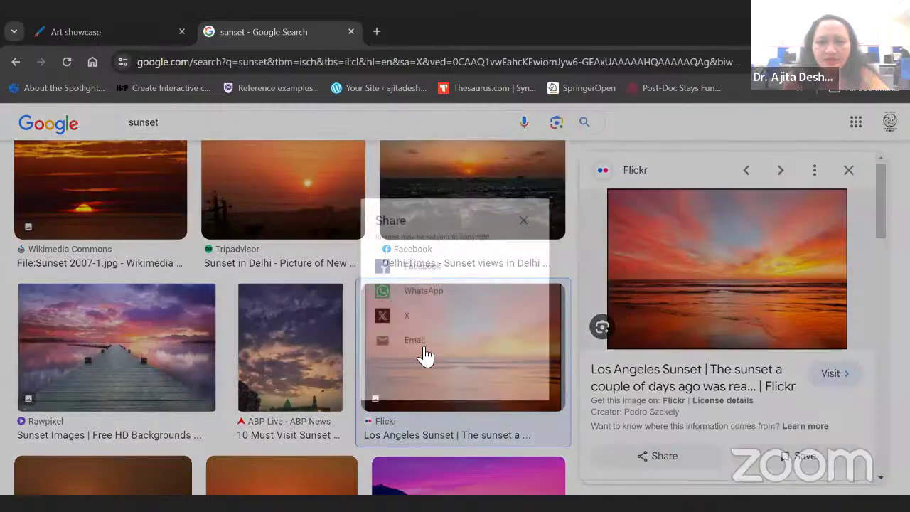
pyautogui.click(479, 398)
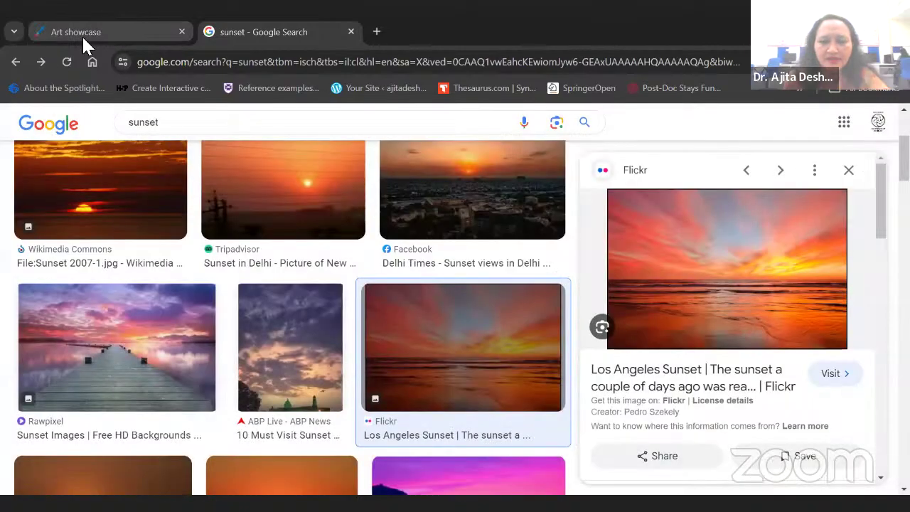
# - Return to the Art showcase board with the blank post open
pyautogui.click(82, 32)
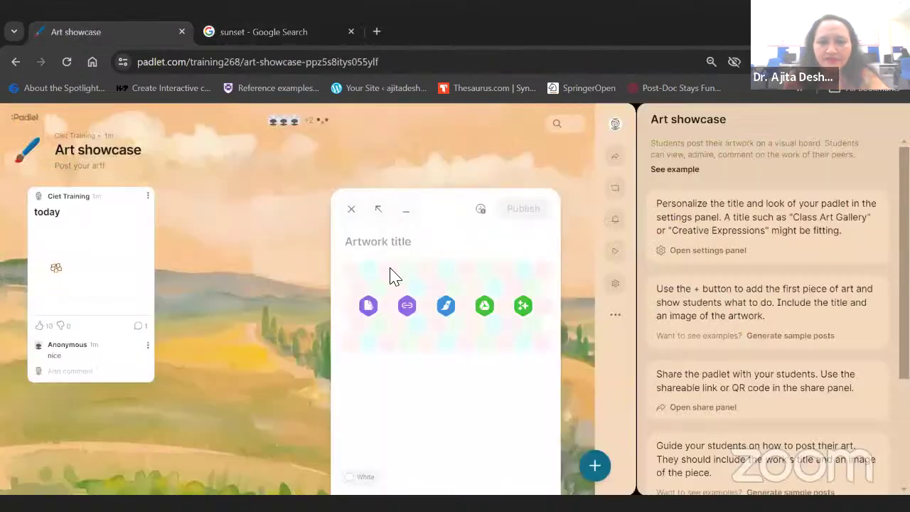
pyautogui.click(409, 313)
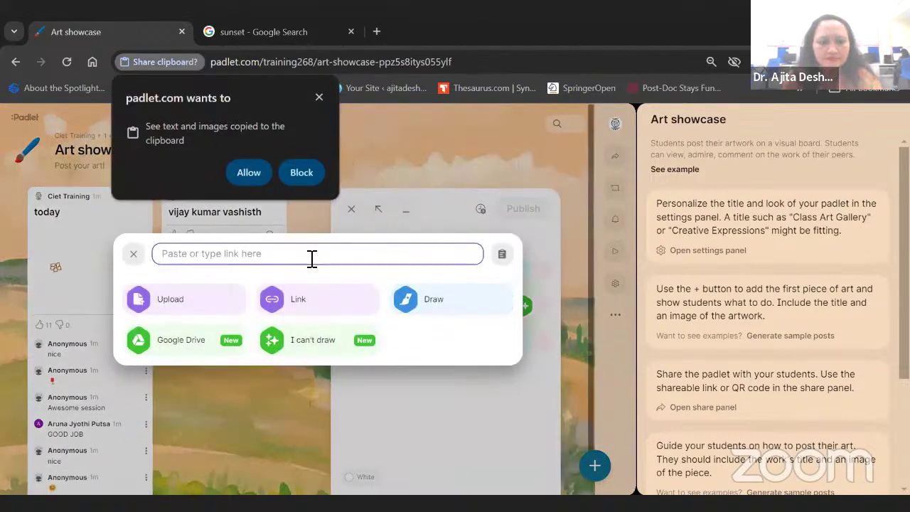
pyautogui.hotkey('ctrl', 'v')
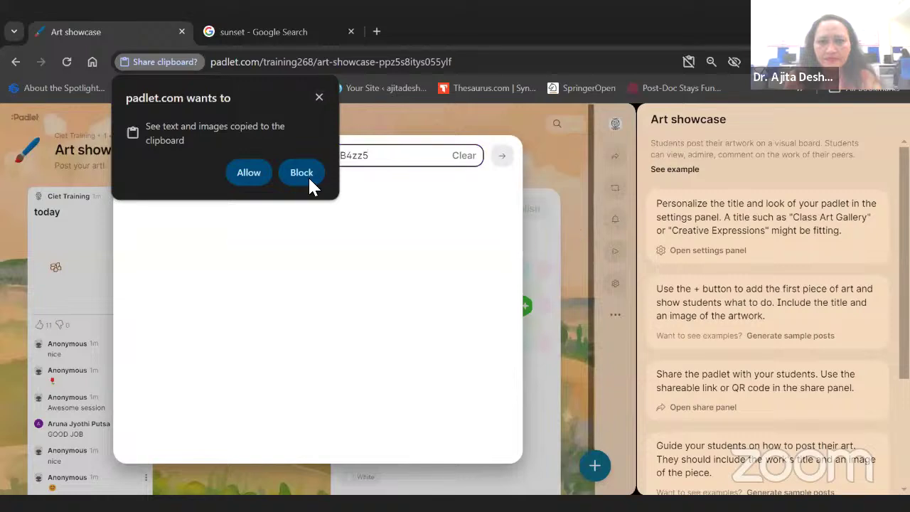
pyautogui.click(319, 97)
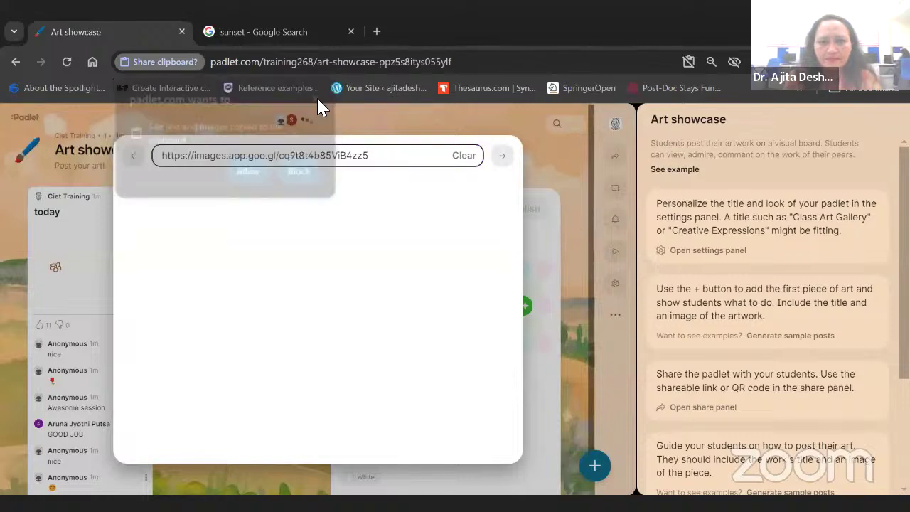
pyautogui.click(593, 239)
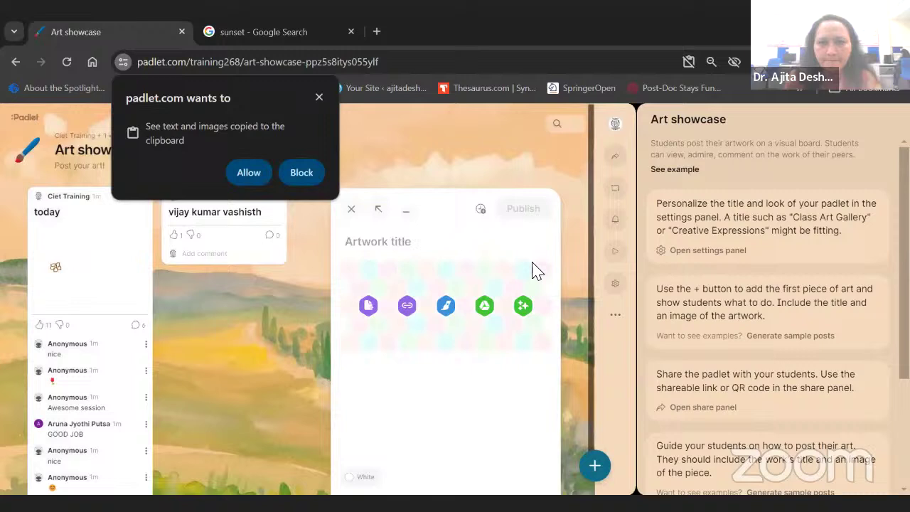
# - Attach the copied sunset image link to the blank post and publish it on the board
pyautogui.click(407, 307)
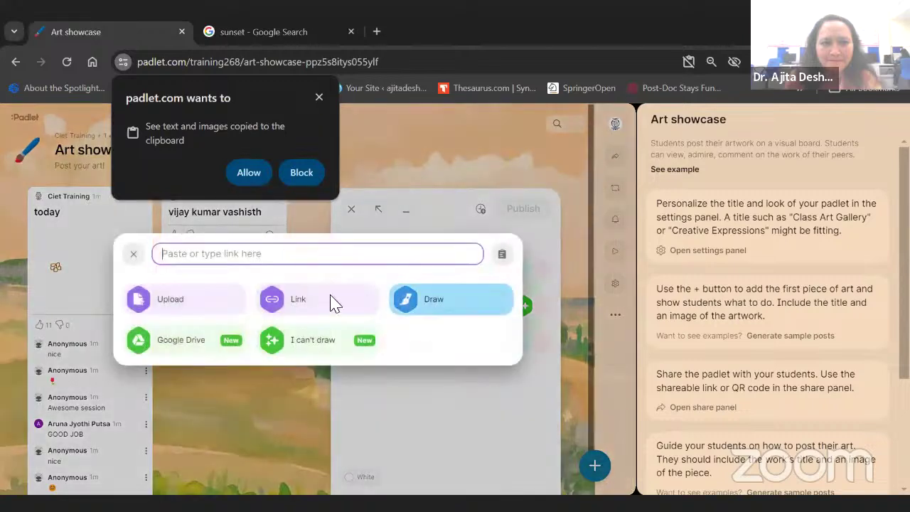
pyautogui.hotkey('ctrl', 'v')
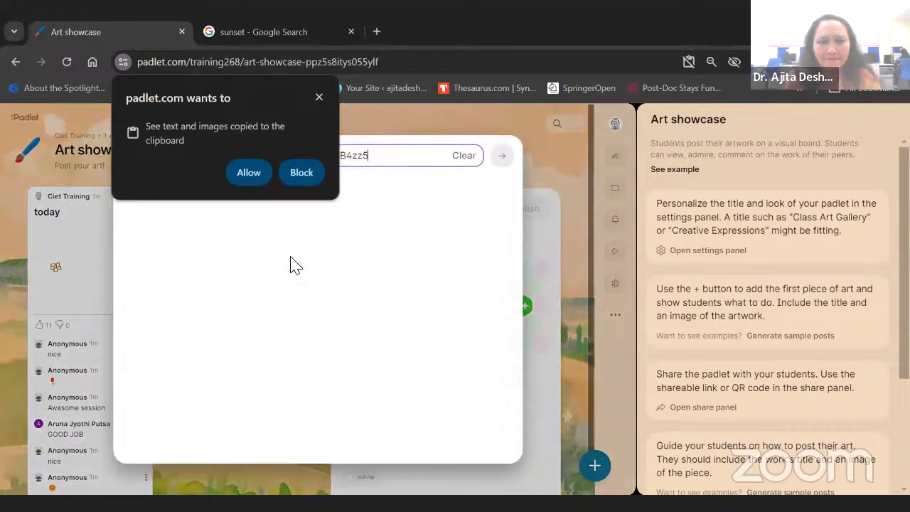
pyautogui.click(509, 158)
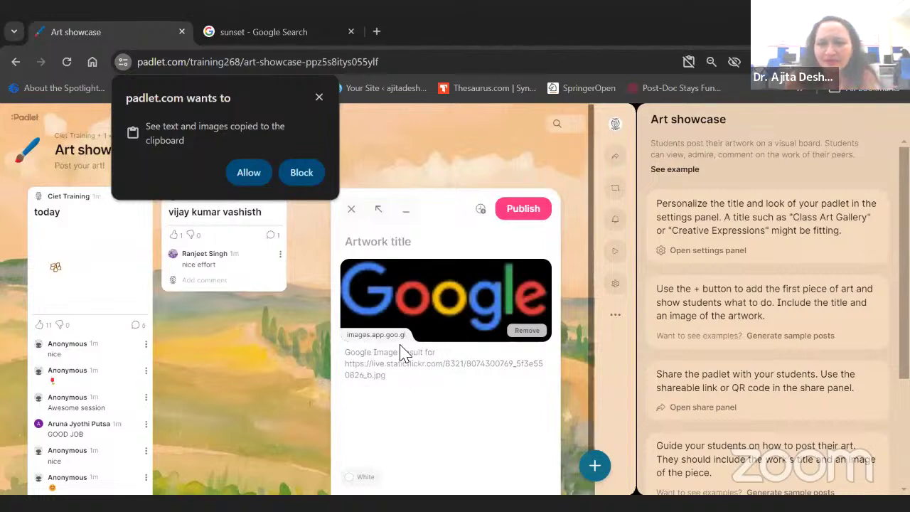
pyautogui.click(522, 210)
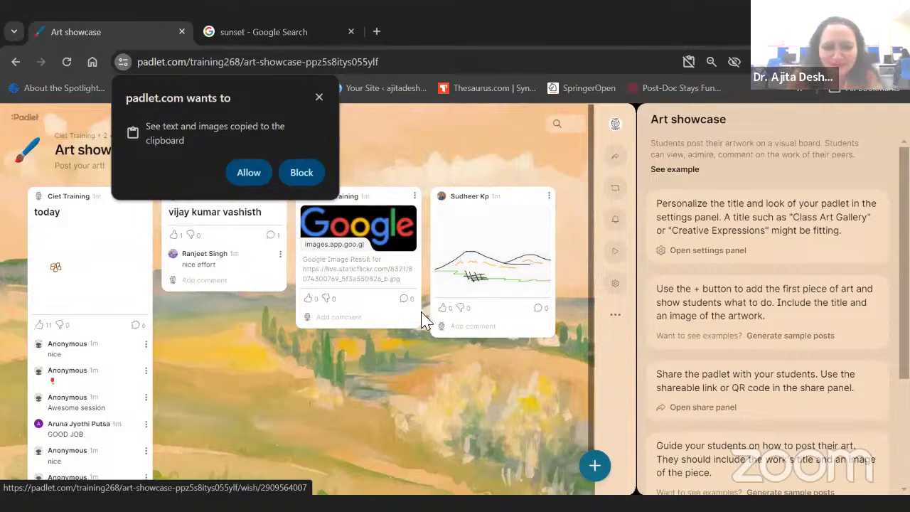
# - Like the post with the hills drawing and dismiss the site's clipboard access request
pyautogui.click(444, 308)
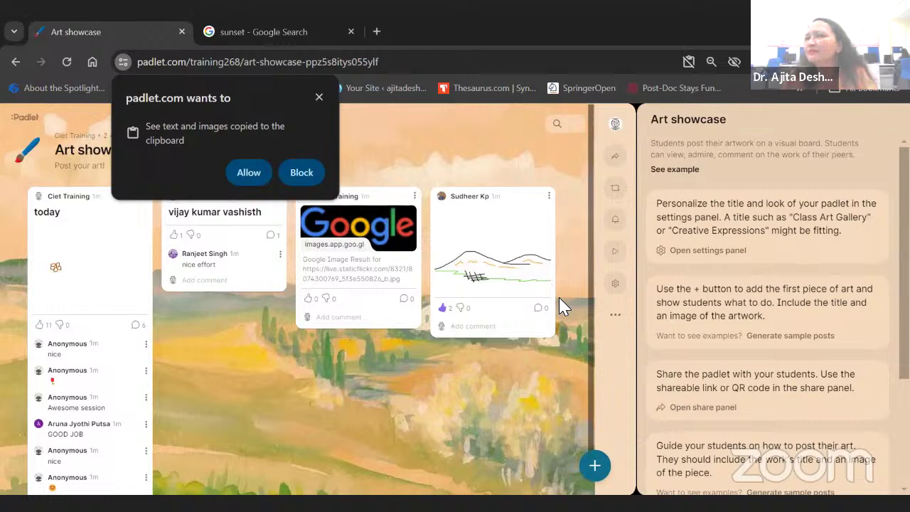
pyautogui.click(319, 98)
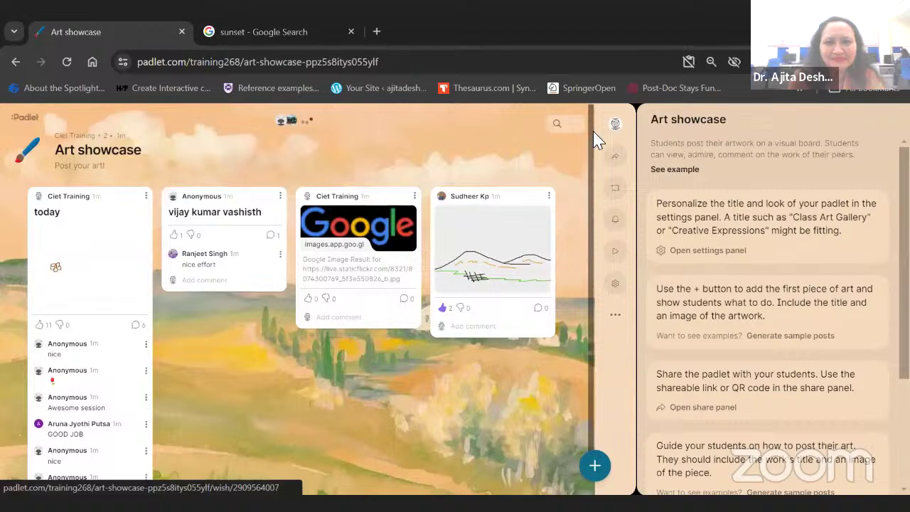
# - Try titling the anonymous basketball player post with the contributor's name, and discard the edit
pyautogui.scroll(-1, 599, 218)
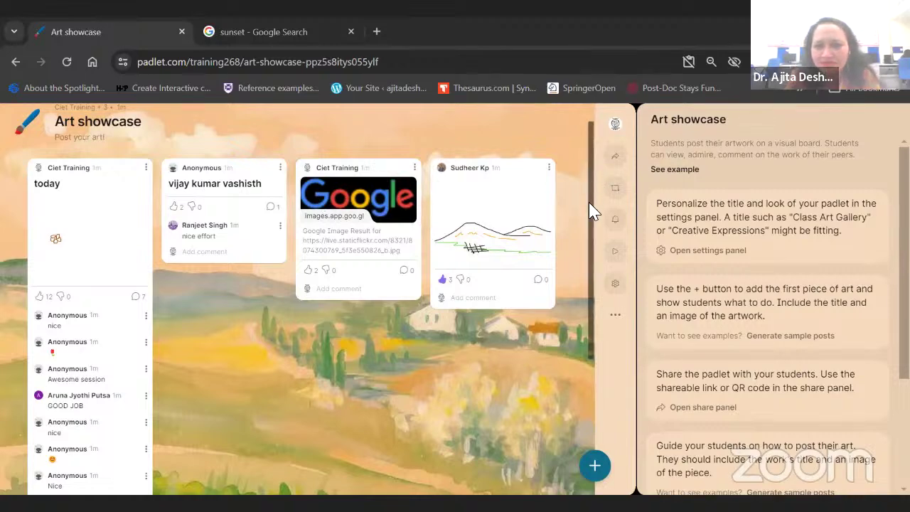
pyautogui.moveTo(593, 209); pyautogui.dragTo(599, 303)
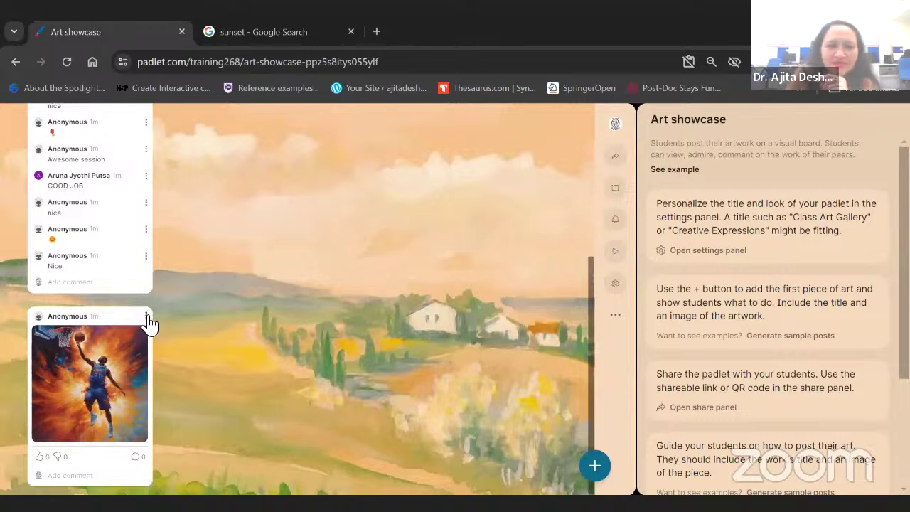
pyautogui.click(146, 318)
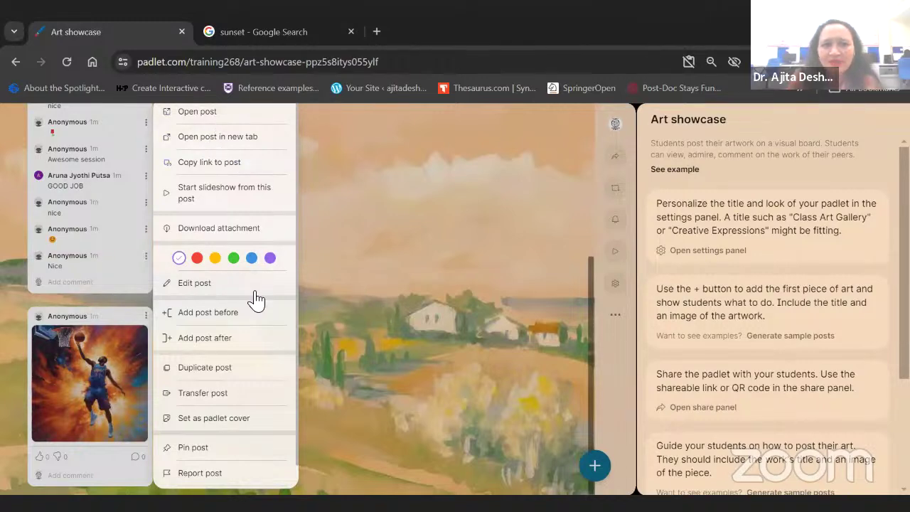
pyautogui.click(194, 286)
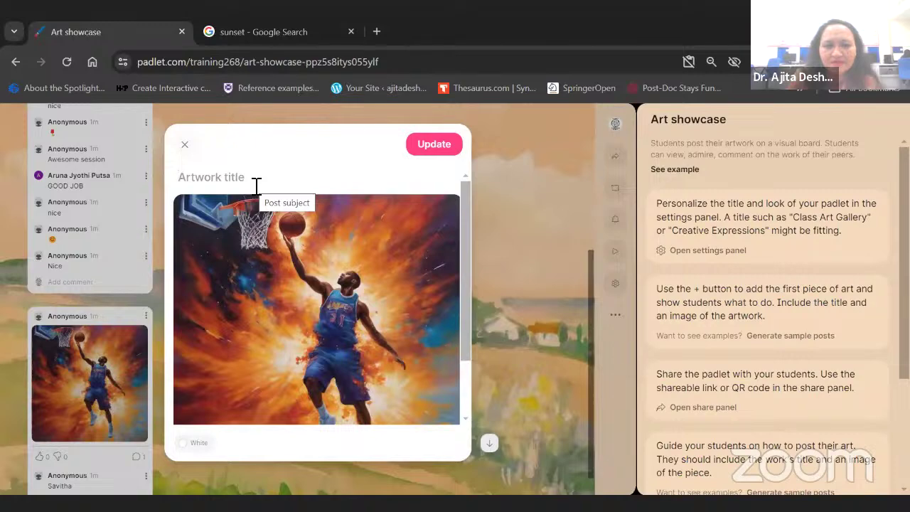
pyautogui.click(184, 145)
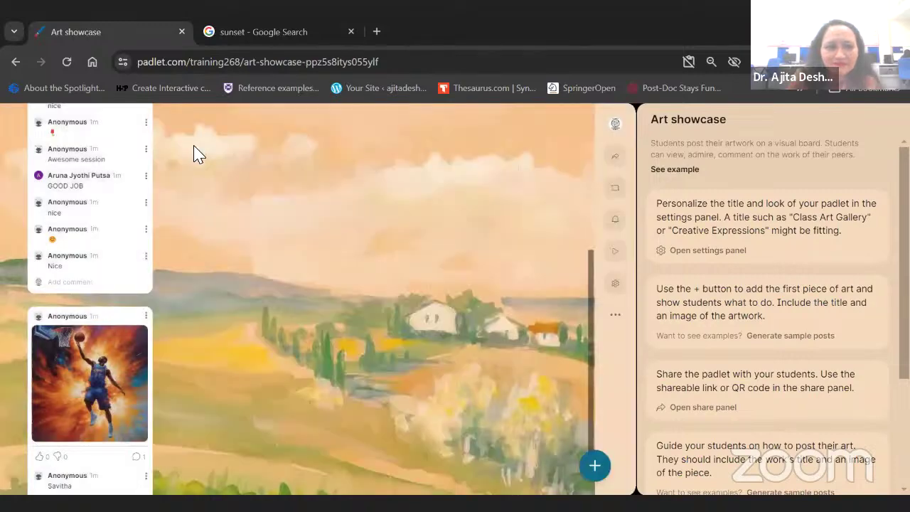
pyautogui.click(146, 318)
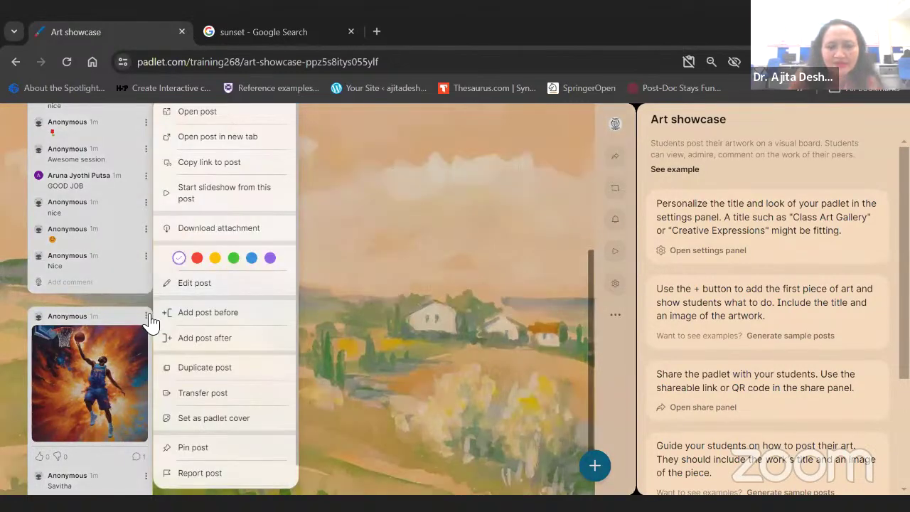
pyautogui.click(196, 283)
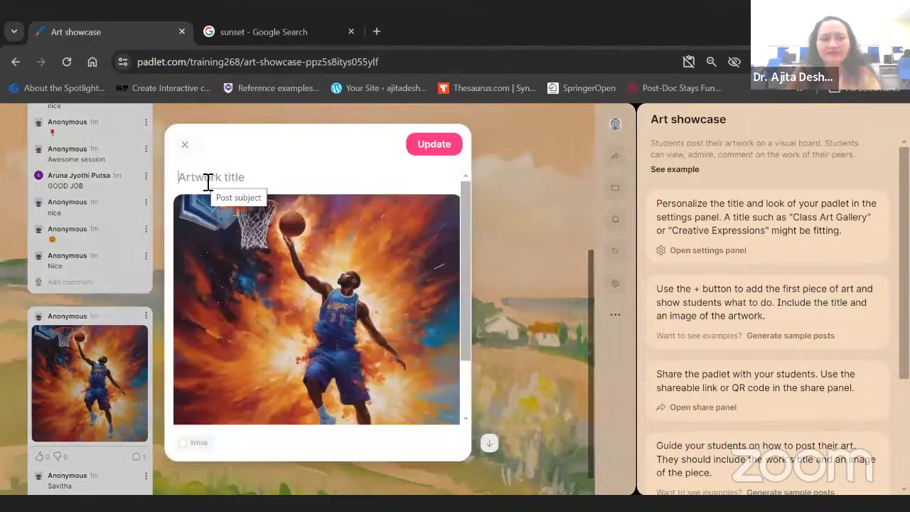
pyautogui.write('Savitha')
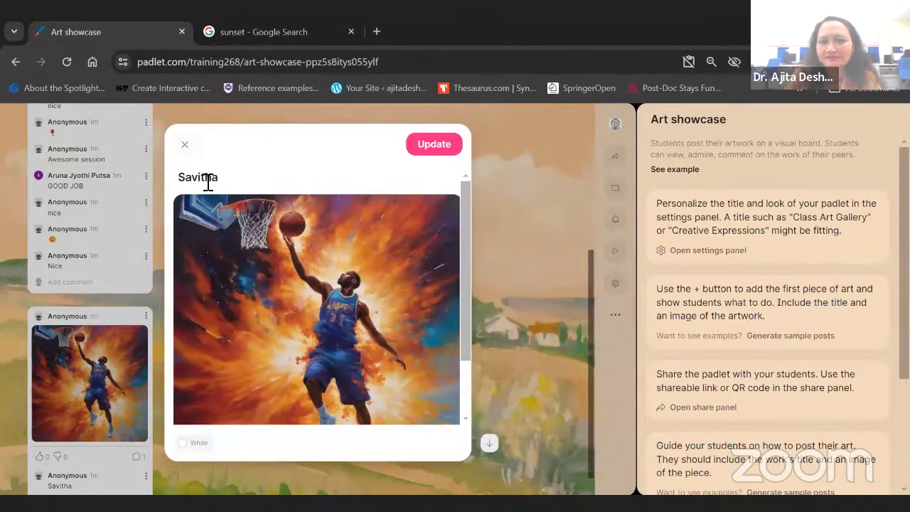
pyautogui.press('BackSpace')
pyautogui.press('BackSpace')
pyautogui.press('BackSpace')
pyautogui.press('BackSpace')
pyautogui.press('BackSpace')
pyautogui.press('BackSpace')
pyautogui.press('BackSpace')
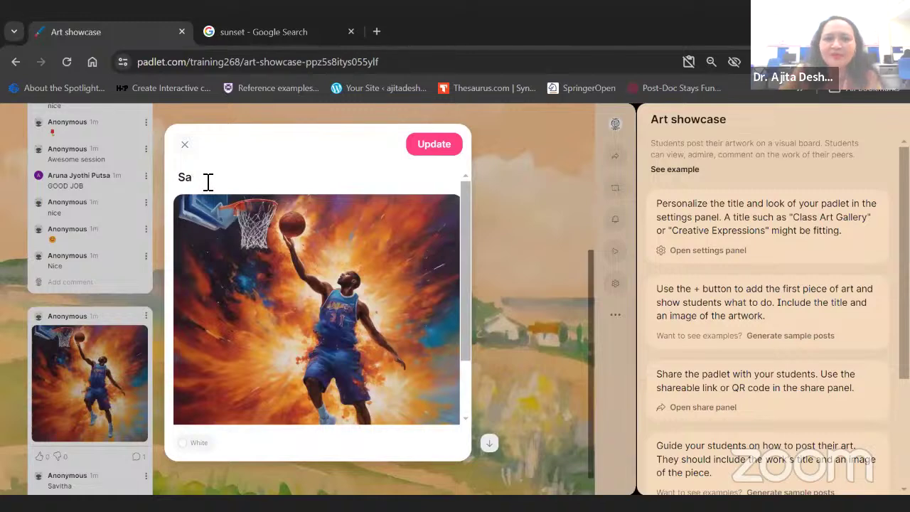
pyautogui.click(185, 144)
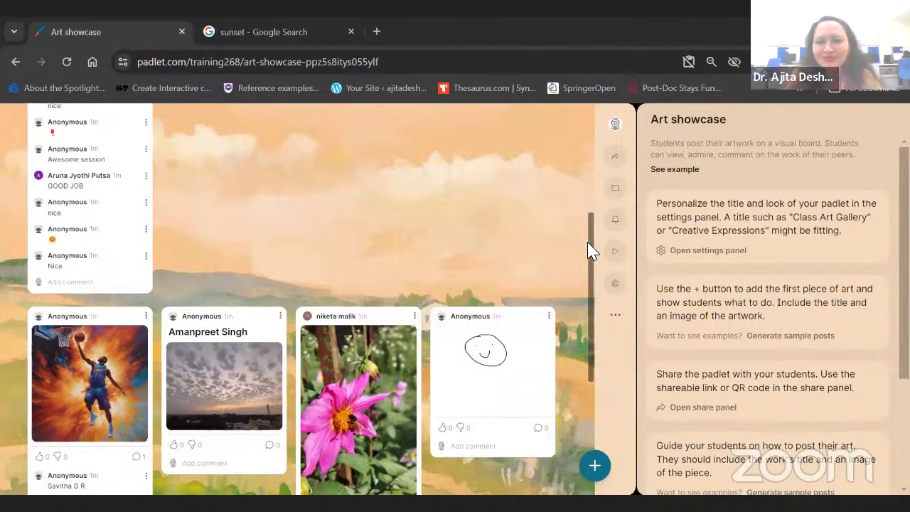
# - Look through the participants' posts on the board and the guidance notes for the Art showcase
pyautogui.moveTo(590, 248); pyautogui.dragTo(590, 154)
pyautogui.scroll(-1, 602, 234)
pyautogui.scroll(-2, 602, 235)
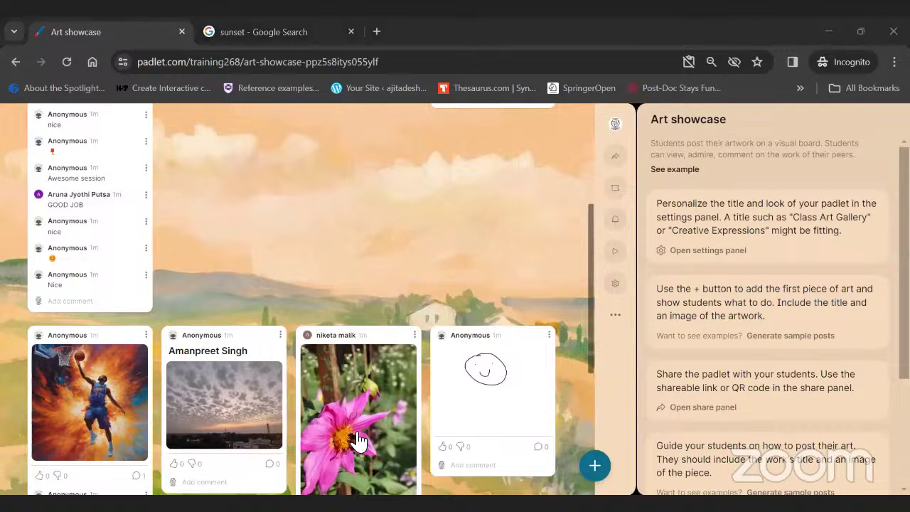
pyautogui.click(590, 162)
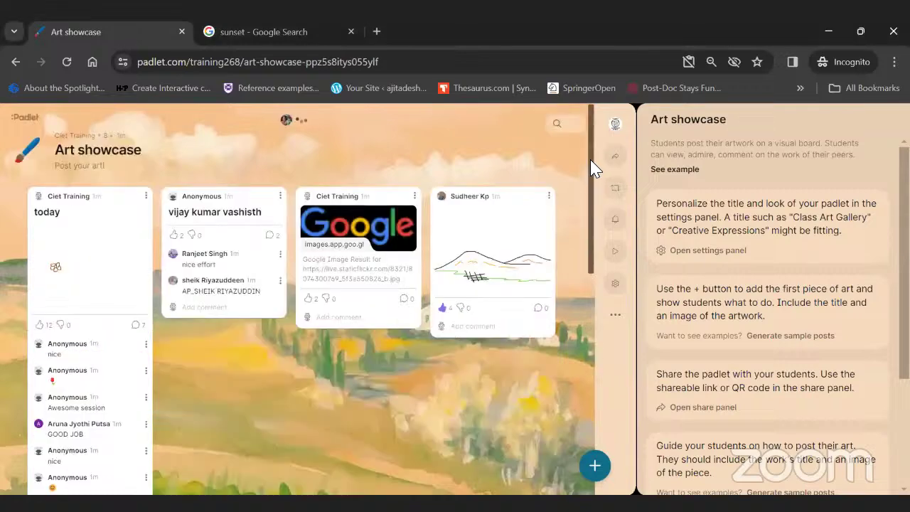
pyautogui.click(591, 297)
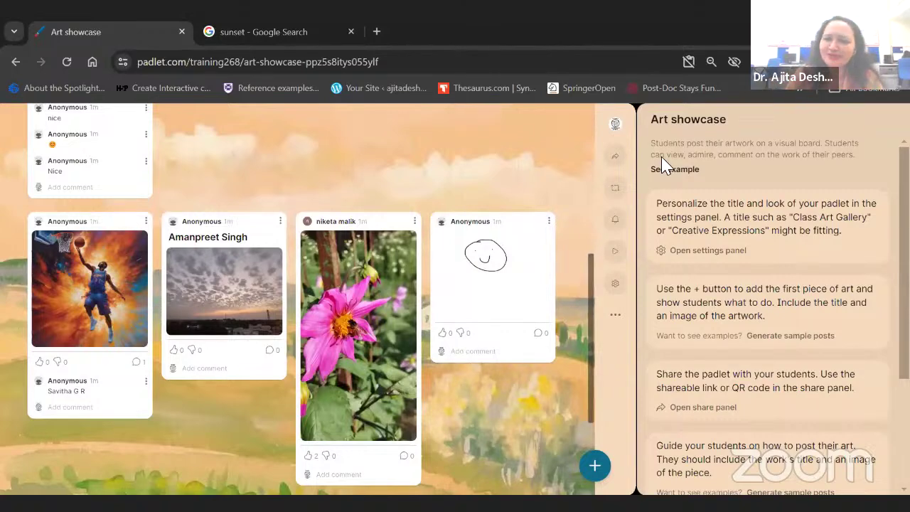
pyautogui.scroll(-1, 661, 164)
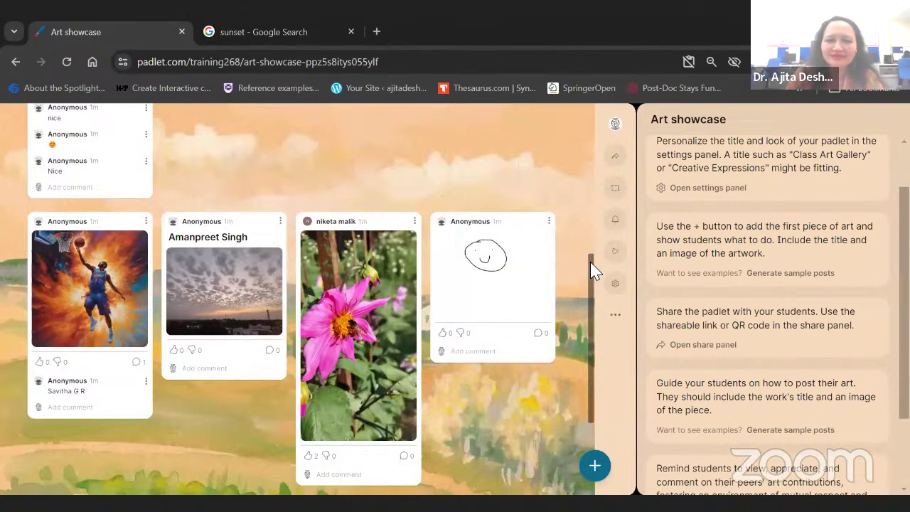
pyautogui.scroll(-2, 605, 325)
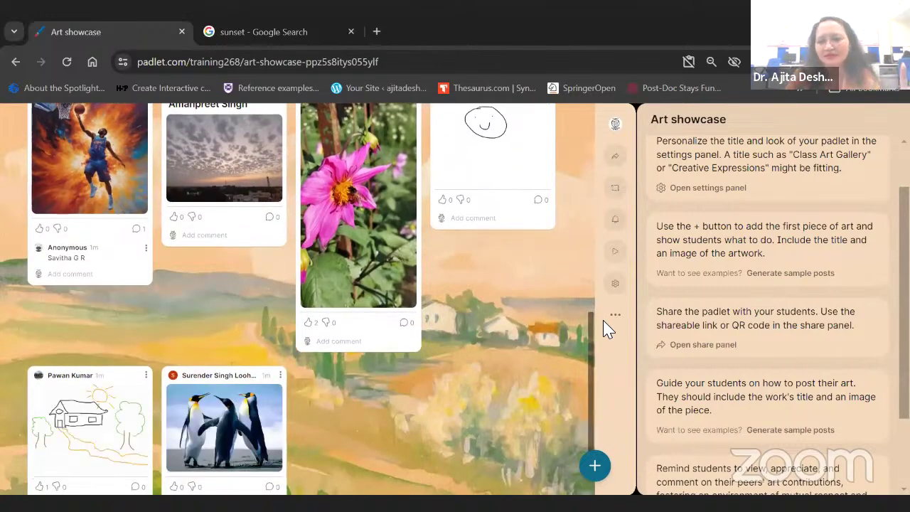
# - Start a new post on the board and enter "CiIET" as its artwork title
pyautogui.click(596, 446)
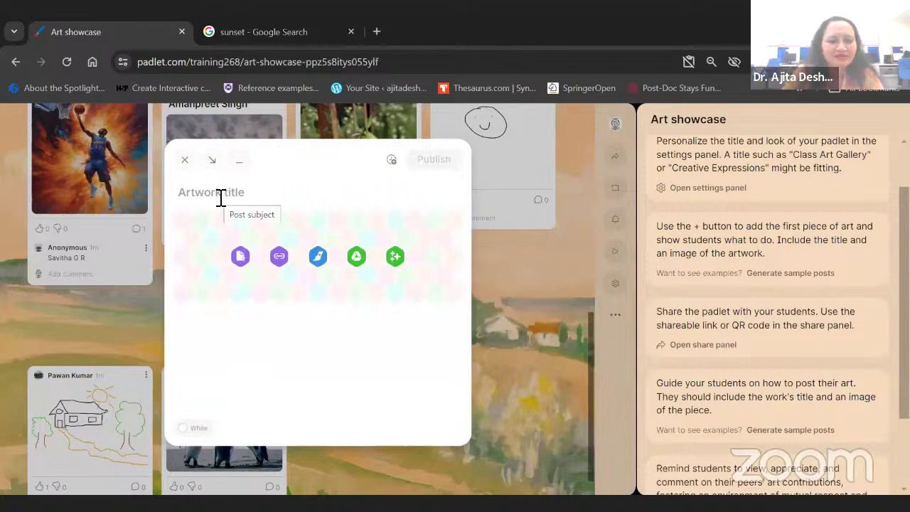
pyautogui.write('Ajita')
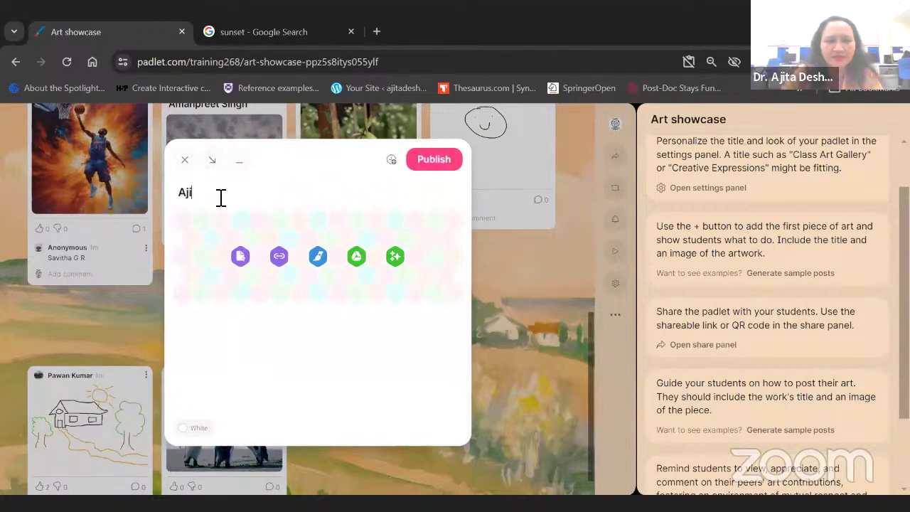
pyautogui.press('BackSpace')
pyautogui.press('BackSpace')
pyautogui.press('BackSpace')
pyautogui.press('BackSpace')
pyautogui.press('BackSpace')
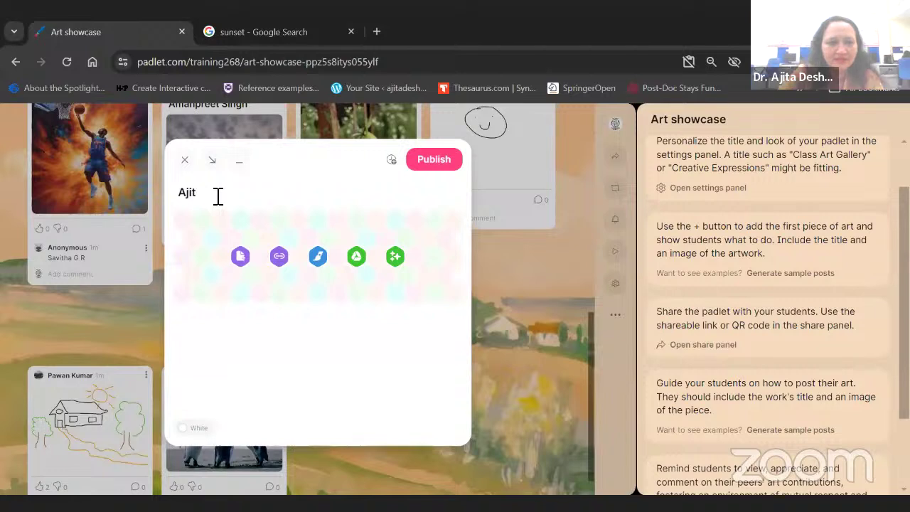
pyautogui.write('Ci')
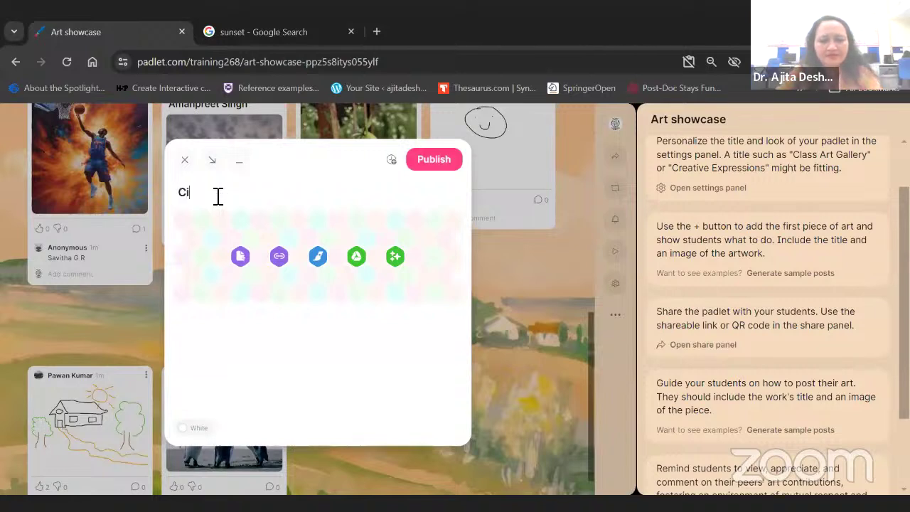
pyautogui.write('IET')
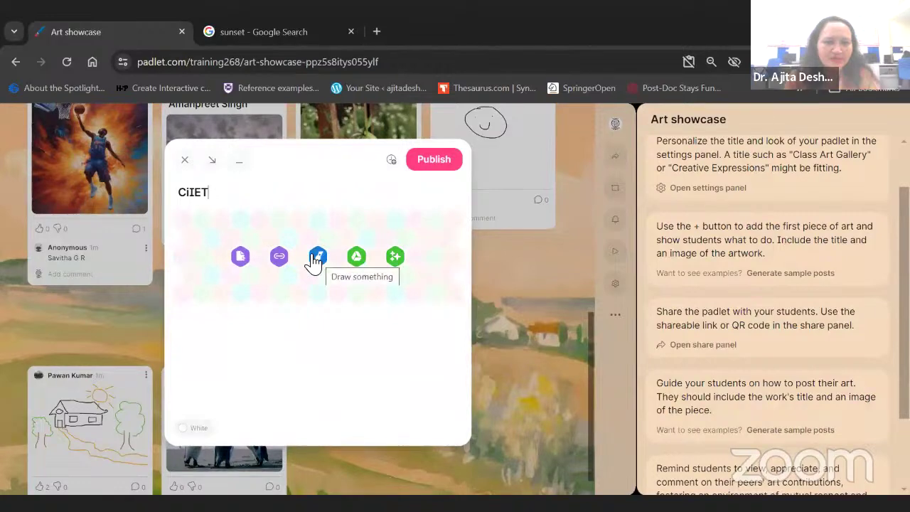
# - Generate AI images for the new post with the "I can't draw" option, using the prompt "waterfall"
pyautogui.click(400, 258)
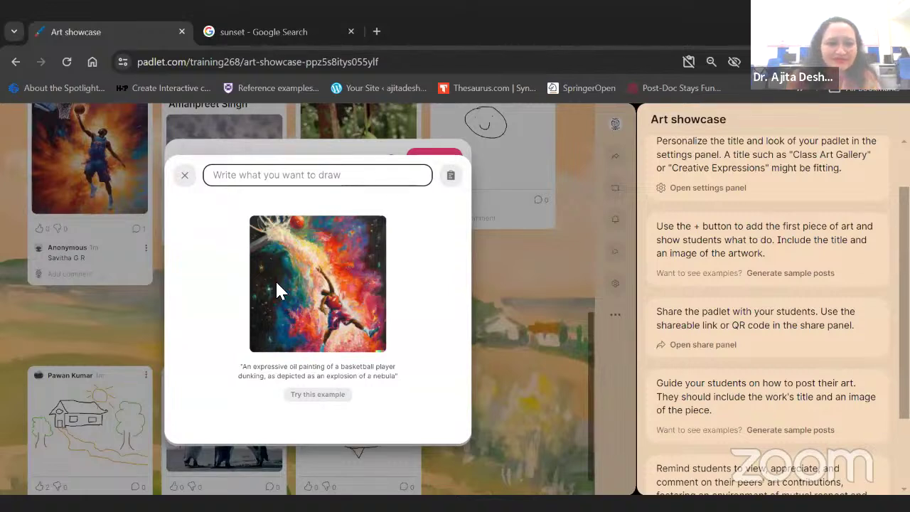
pyautogui.click(261, 181)
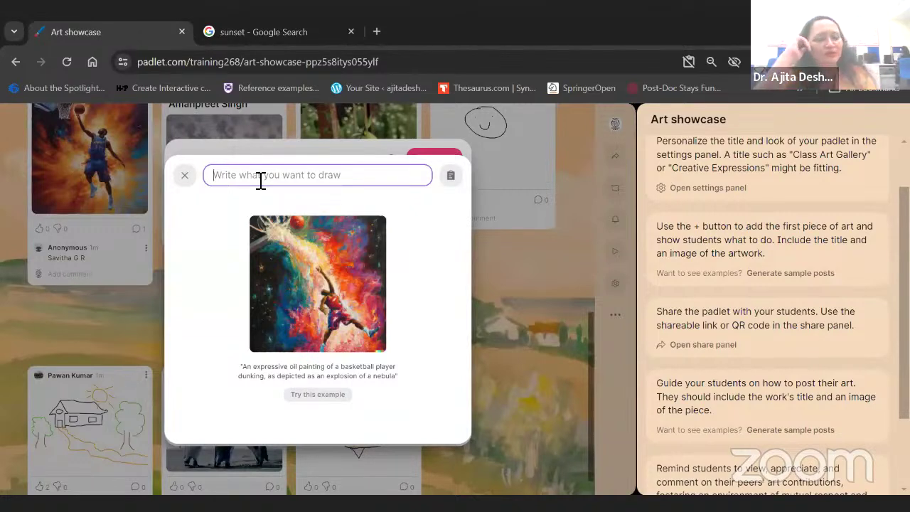
pyautogui.write('waterfall')
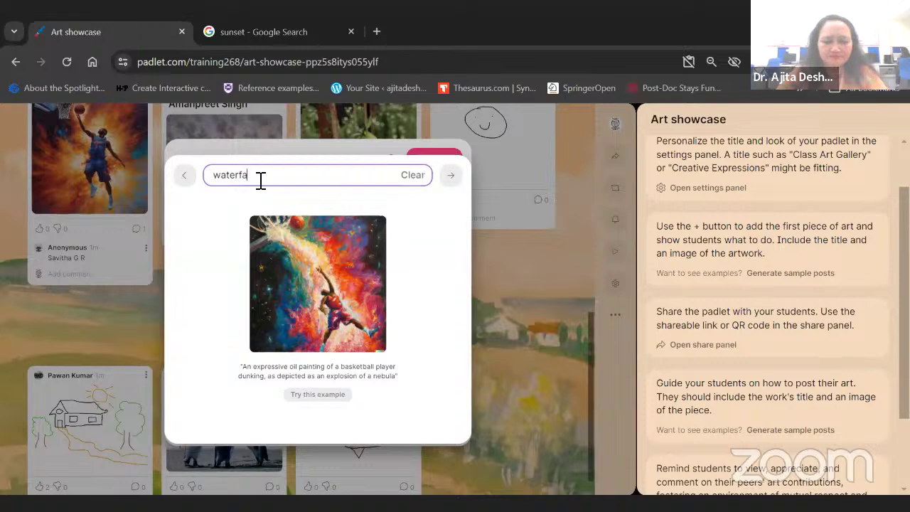
pyautogui.click(452, 178)
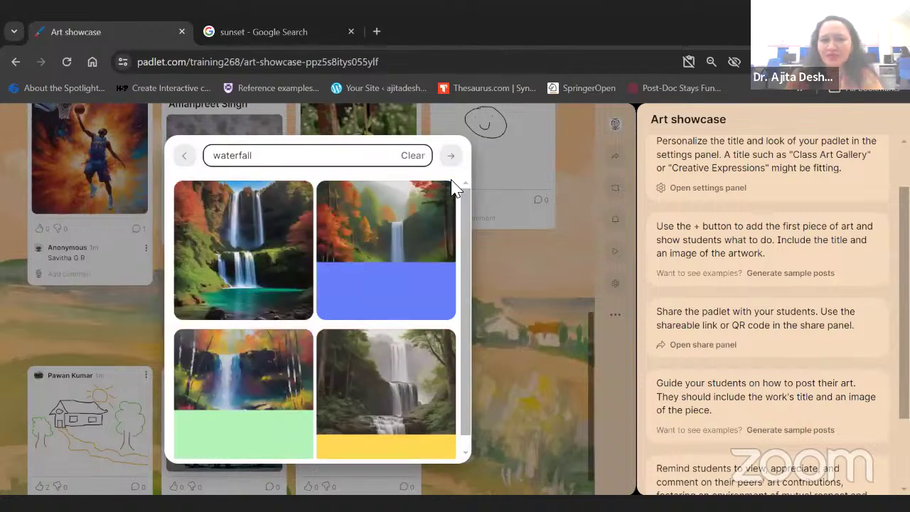
# - Add the generated image of a slender waterfall among autumn trees to the "CiIET" post and publish it
pyautogui.click(393, 262)
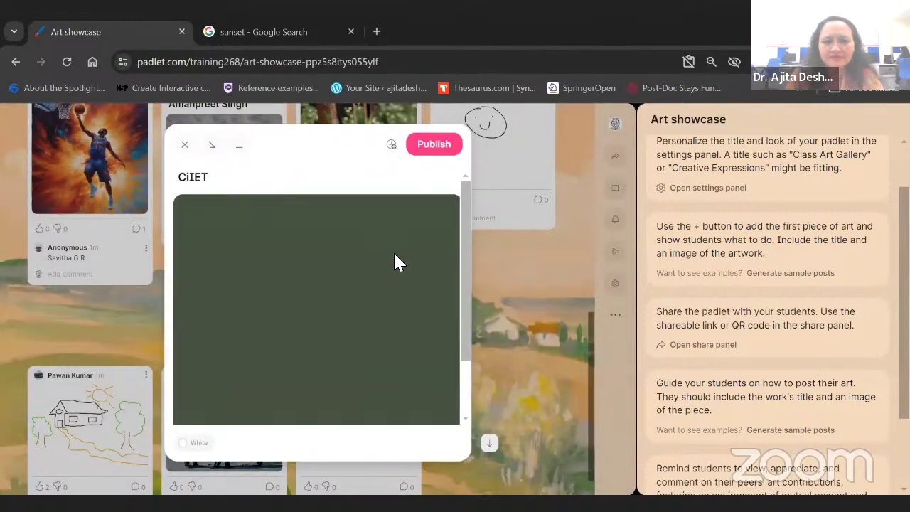
pyautogui.click(435, 146)
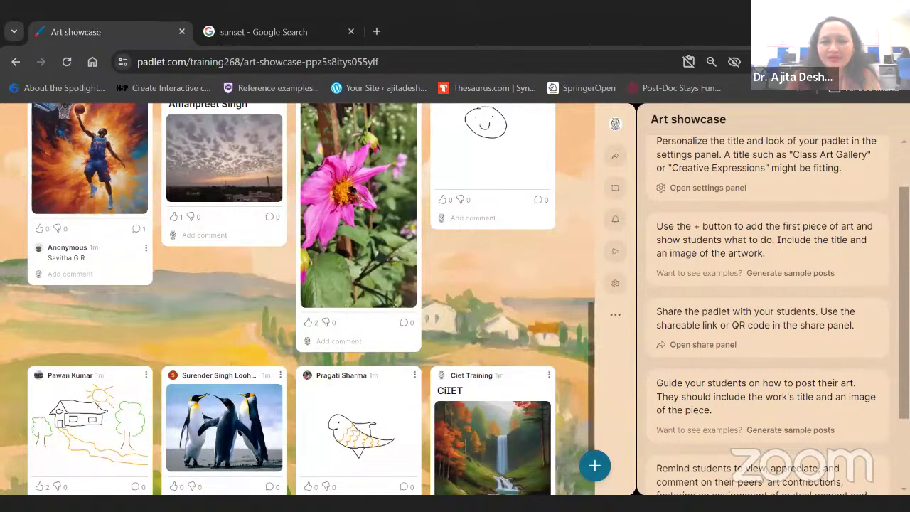
# - Look through all the artwork posts on the Art showcase board, from the first row to the last
pyautogui.scroll(-1, 775, 313)
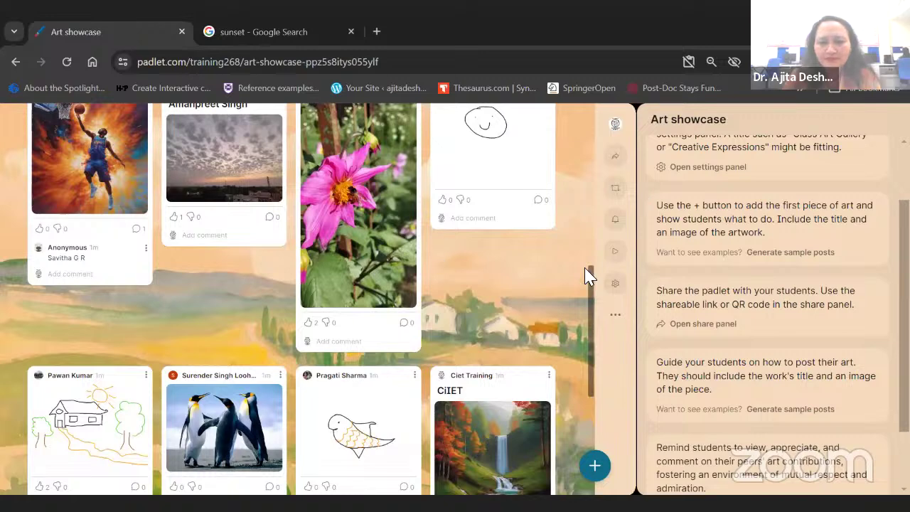
pyautogui.moveTo(593, 294); pyautogui.dragTo(595, 414)
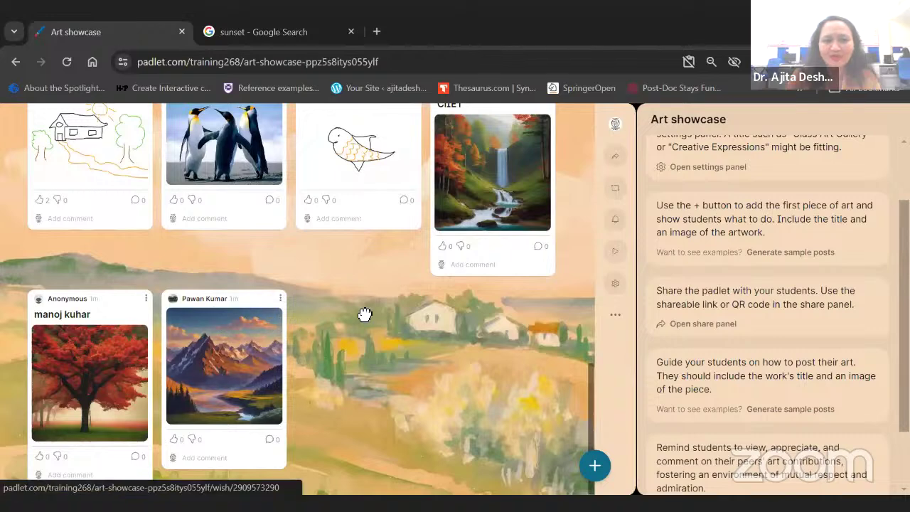
pyautogui.scroll(4, 582, 291)
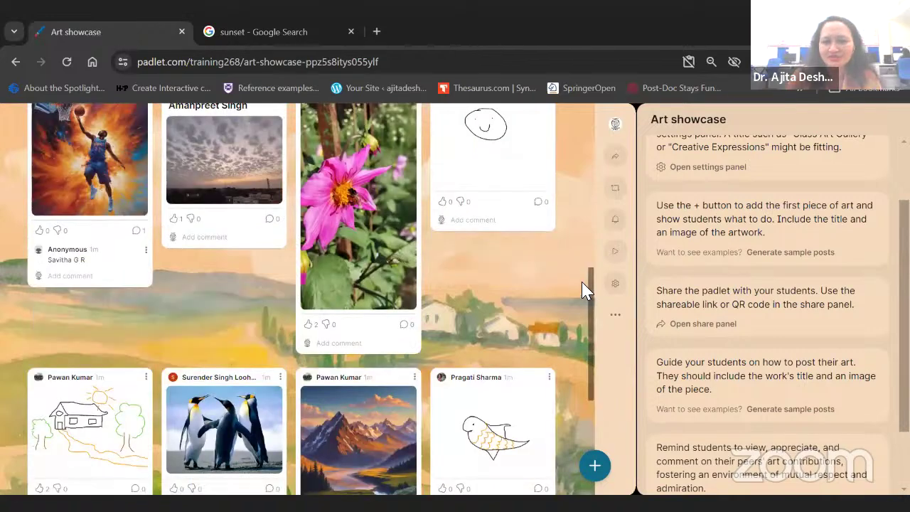
pyautogui.scroll(1, 585, 242)
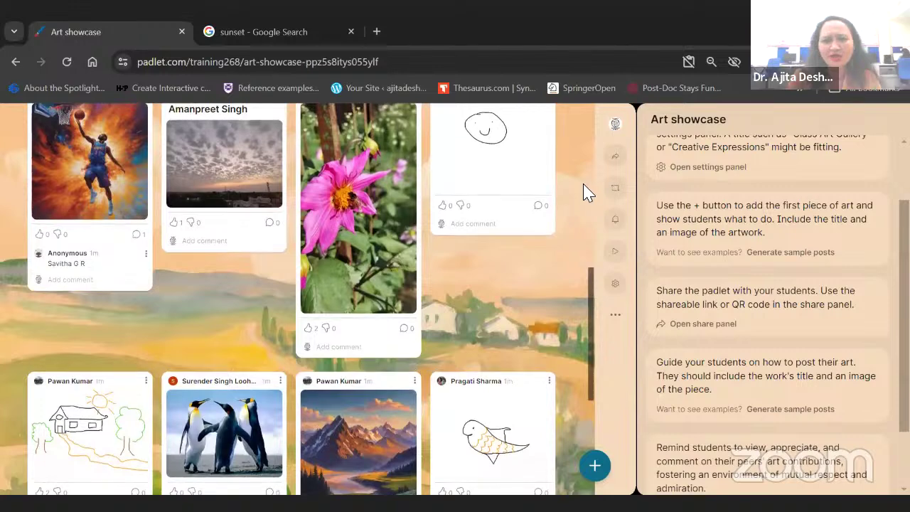
pyautogui.scroll(5, 585, 178)
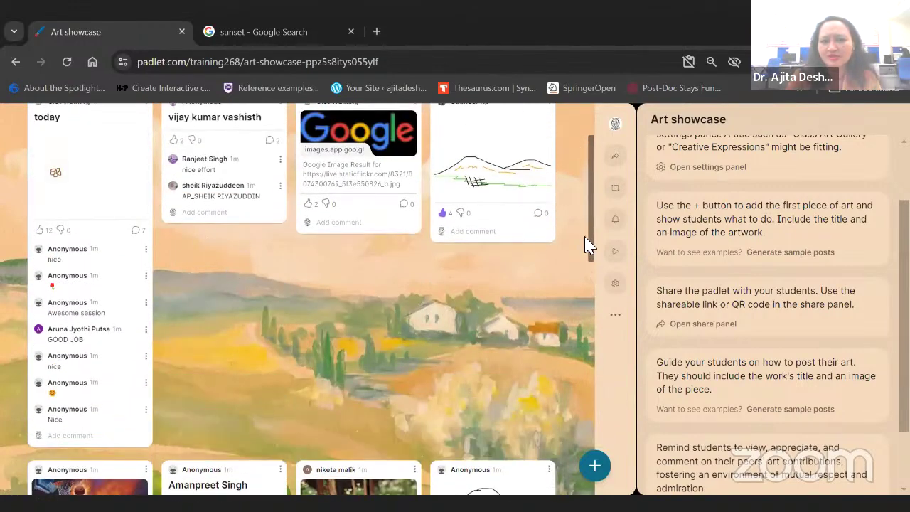
pyautogui.scroll(-1, 590, 249)
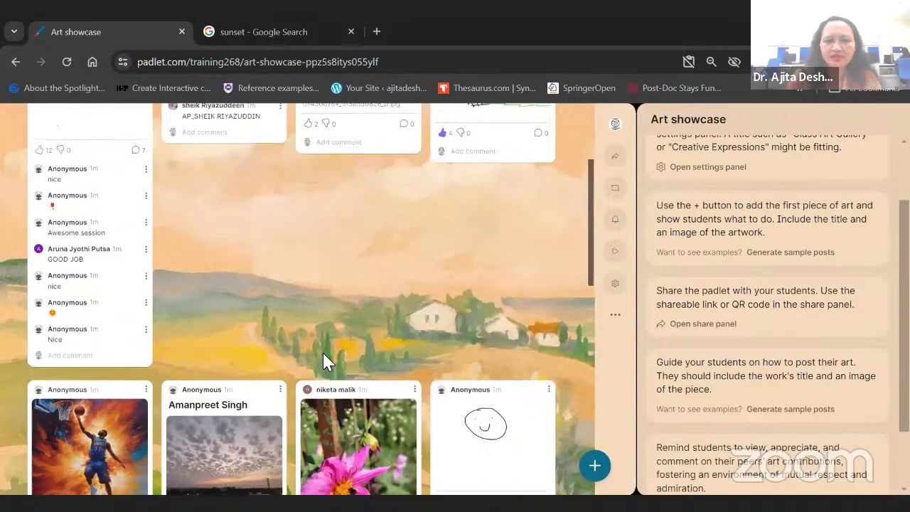
pyautogui.moveTo(240, 421); pyautogui.dragTo(220, 195)
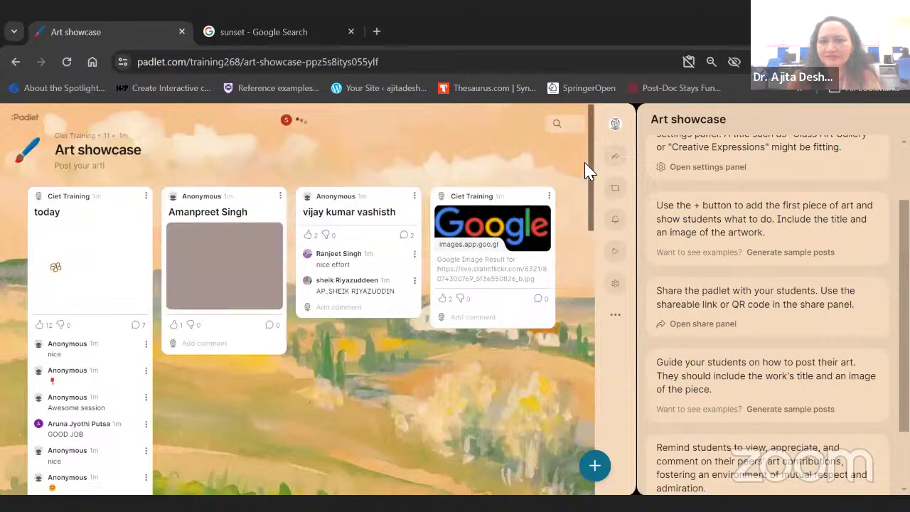
pyautogui.scroll(-2, 591, 199)
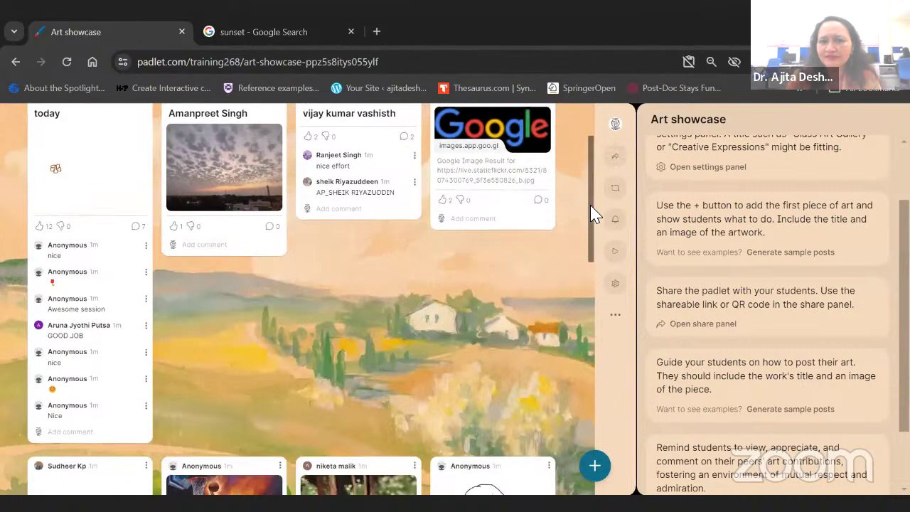
pyautogui.scroll(-2, 591, 213)
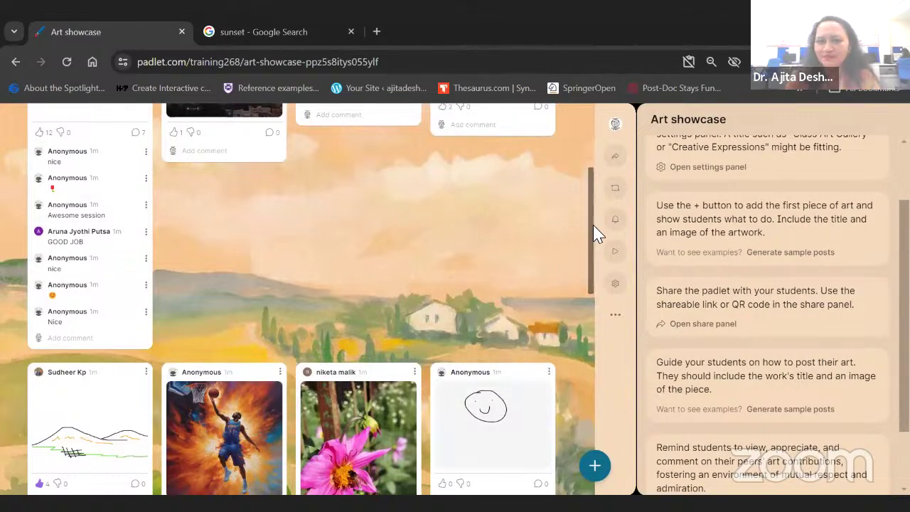
pyautogui.scroll(-4, 595, 241)
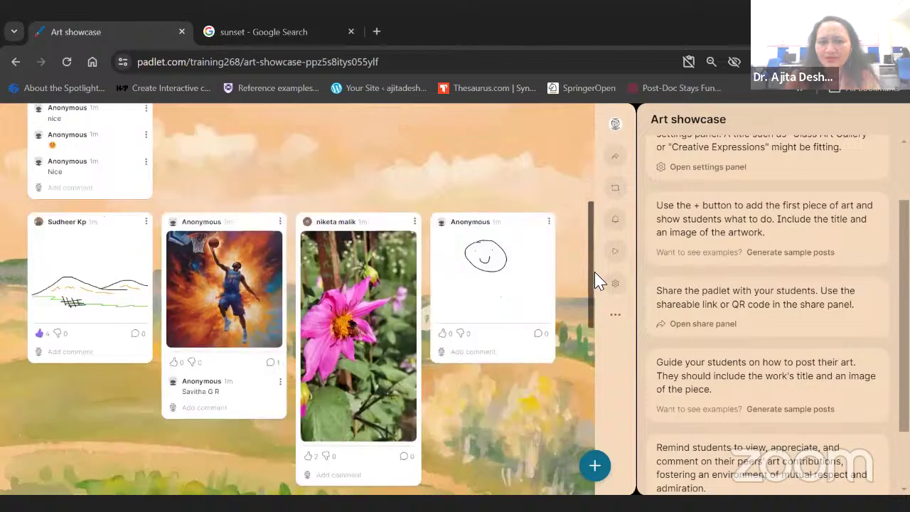
pyautogui.scroll(-5, 597, 297)
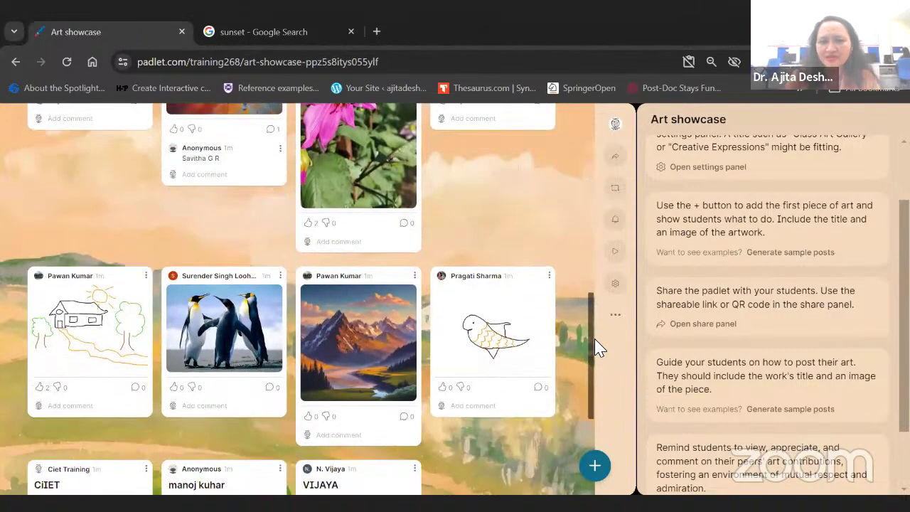
pyautogui.scroll(-3, 597, 359)
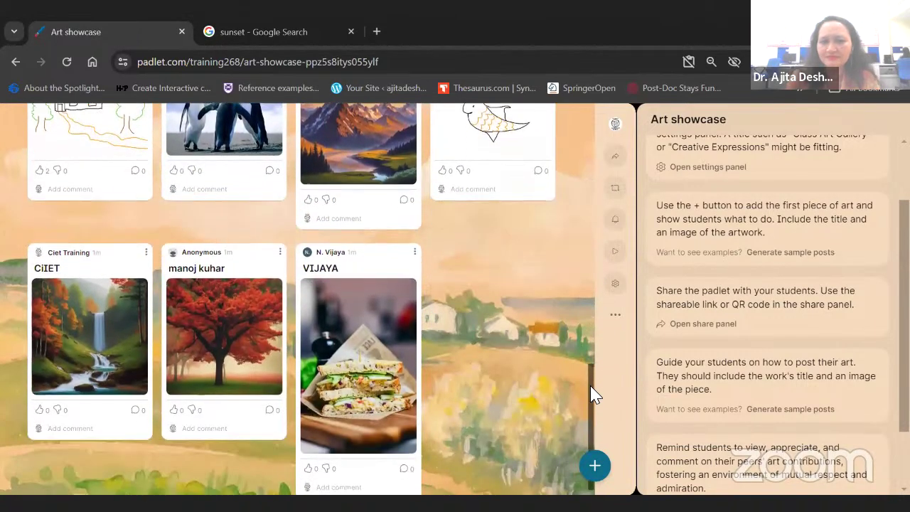
pyautogui.scroll(-1, 593, 398)
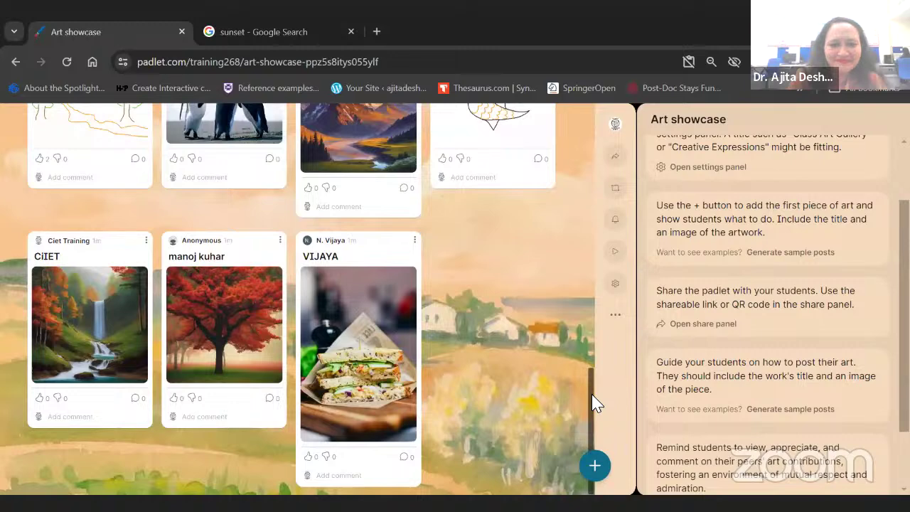
# - Reload the Art showcase board and review the newest posts in its last rows
pyautogui.click(68, 61)
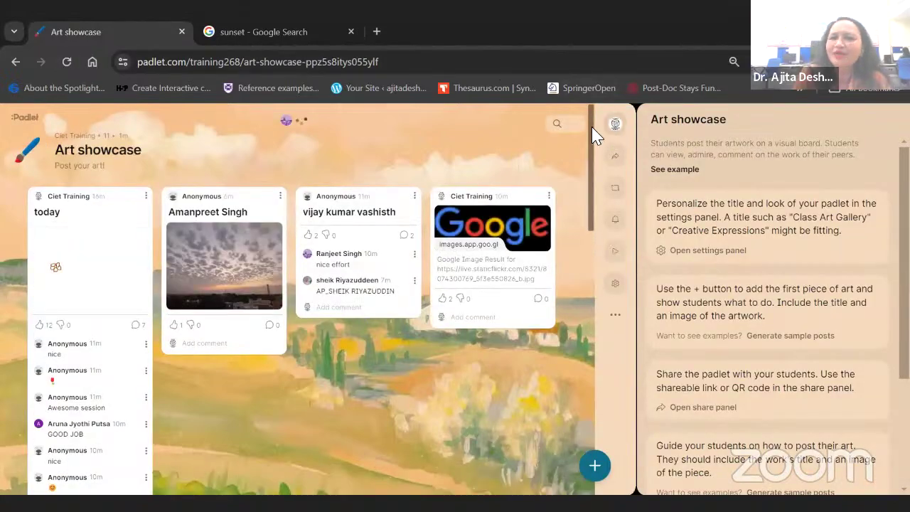
pyautogui.moveTo(595, 173); pyautogui.dragTo(594, 425)
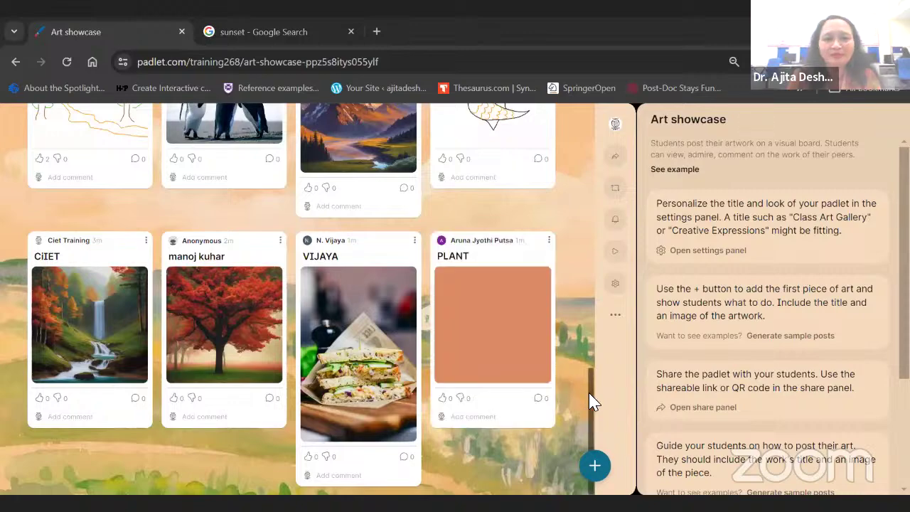
pyautogui.moveTo(589, 392); pyautogui.dragTo(585, 416)
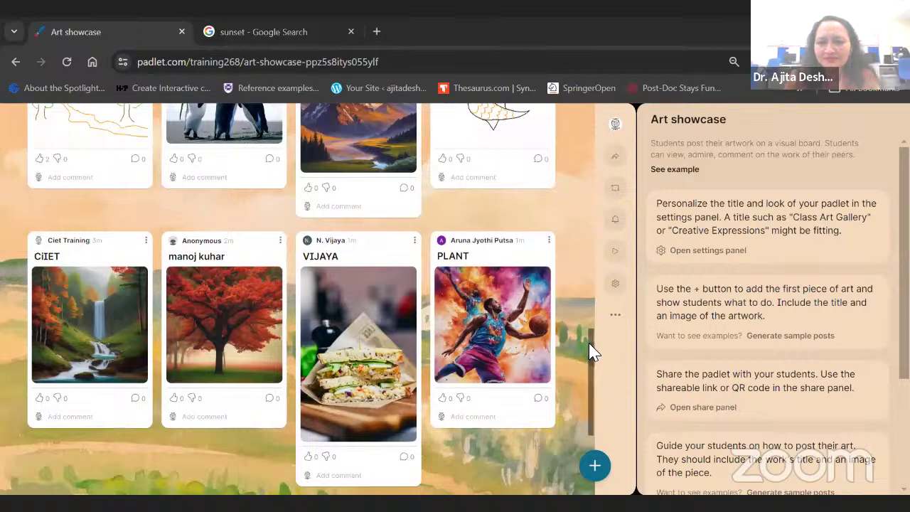
pyautogui.scroll(-3, 596, 414)
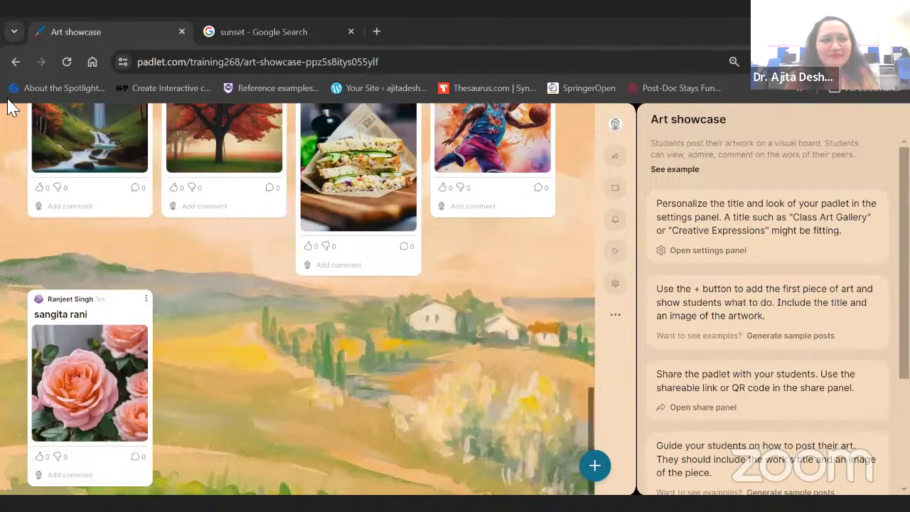
pyautogui.click(68, 63)
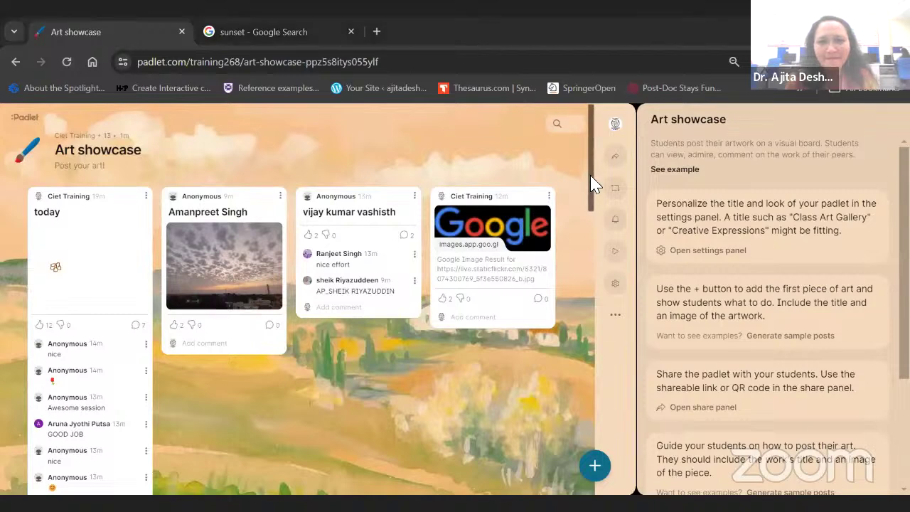
pyautogui.moveTo(591, 183); pyautogui.dragTo(597, 442)
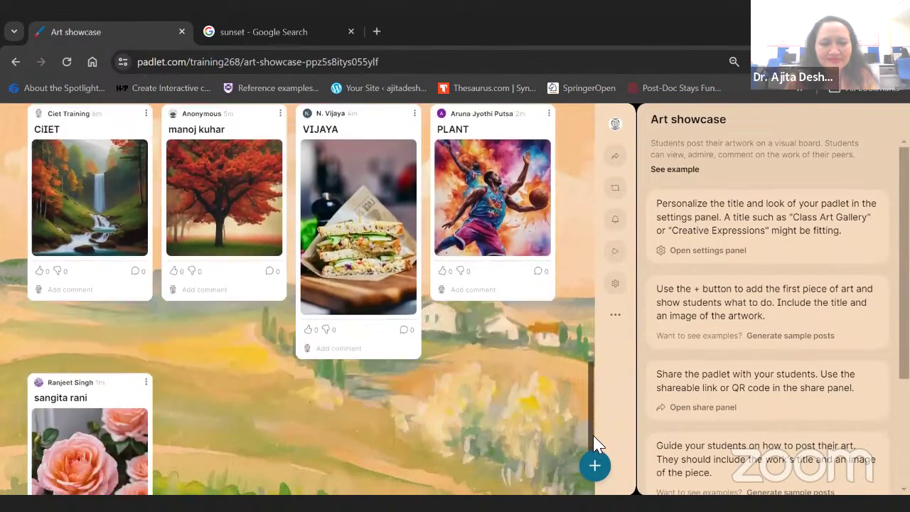
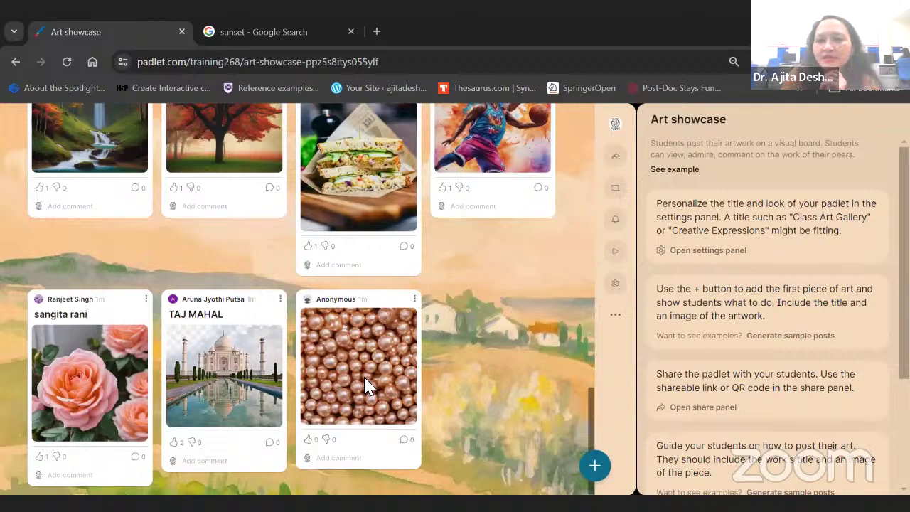
# - Open the board's sharing options, search for collaborators by two different first names, and clear the search
pyautogui.click(619, 162)
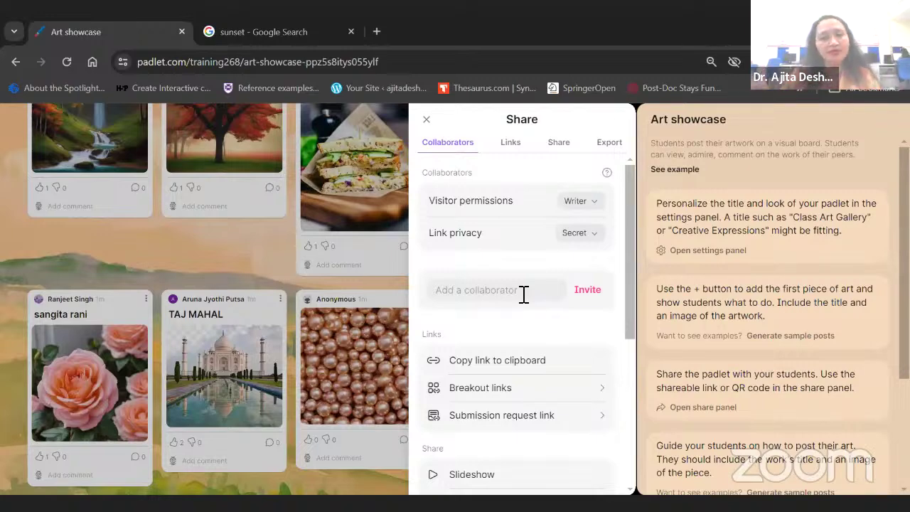
pyautogui.click(480, 292)
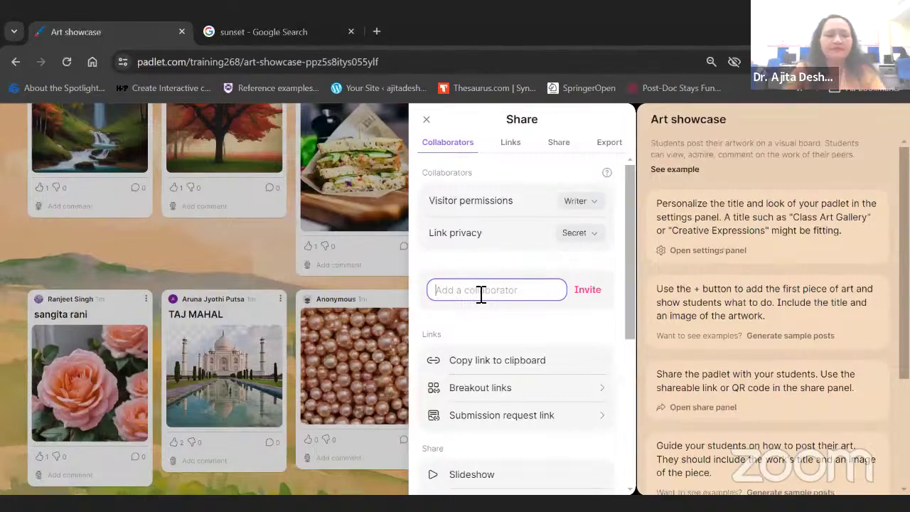
pyautogui.write('t')
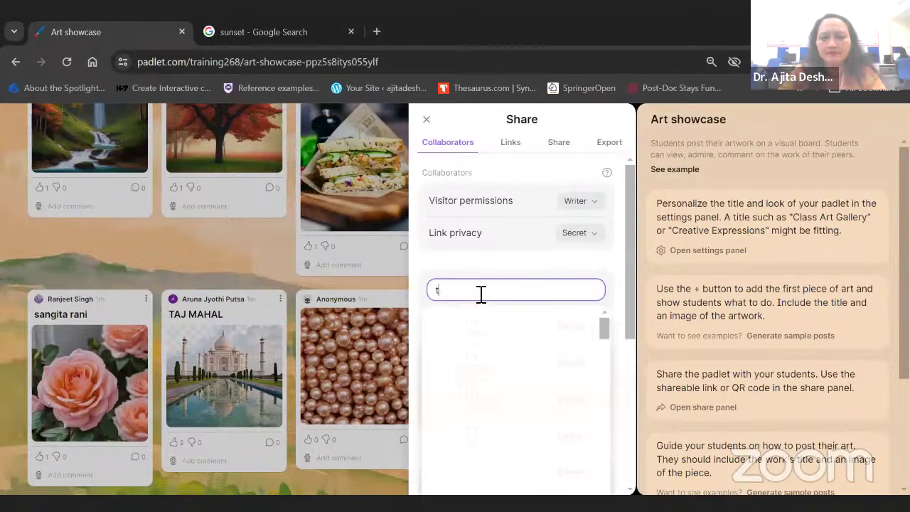
pyautogui.press('BackSpace')
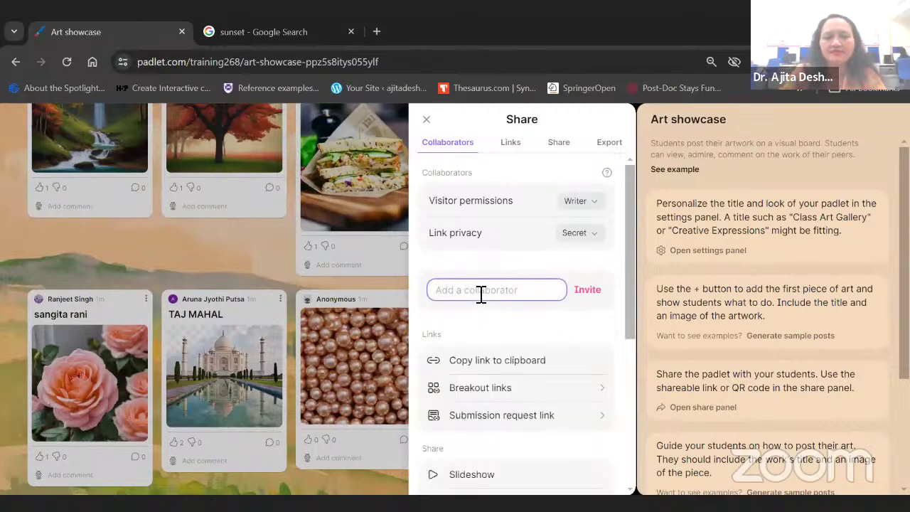
pyautogui.write('a')
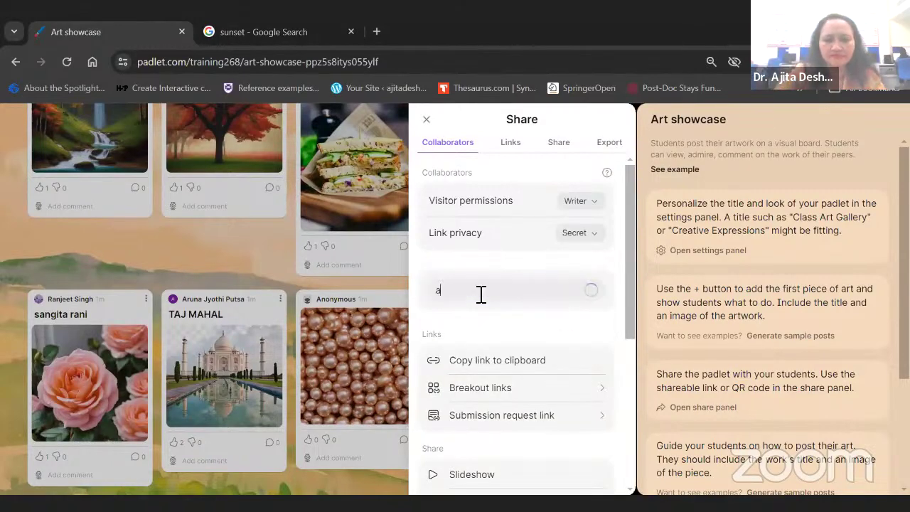
pyautogui.write('jit')
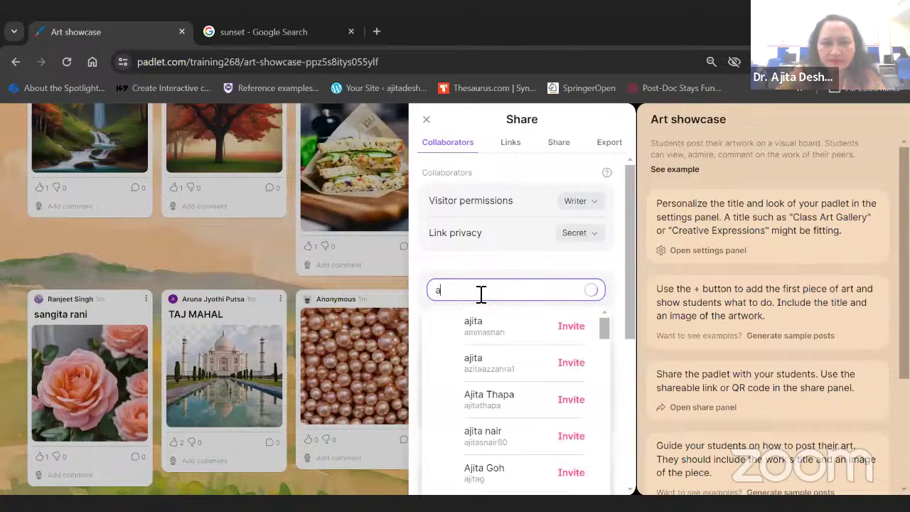
pyautogui.press('BackSpace')
pyautogui.write('pu')
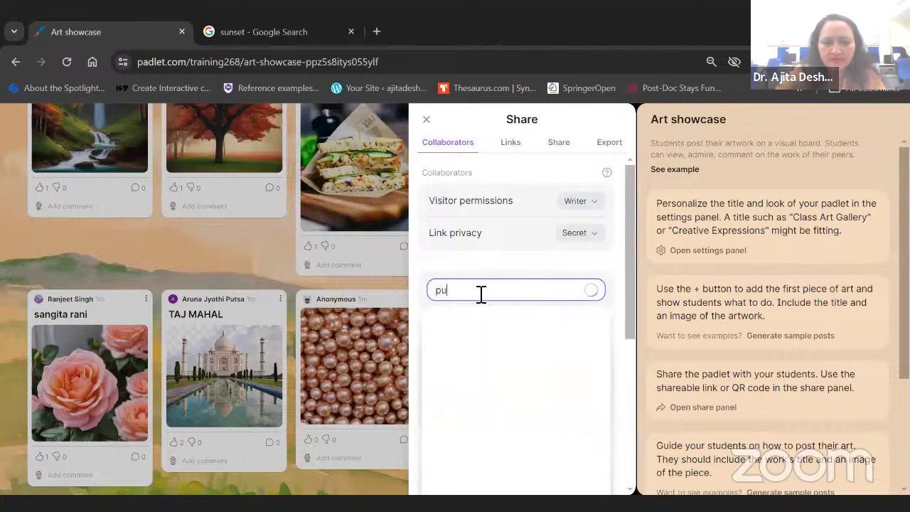
pyautogui.write('neet')
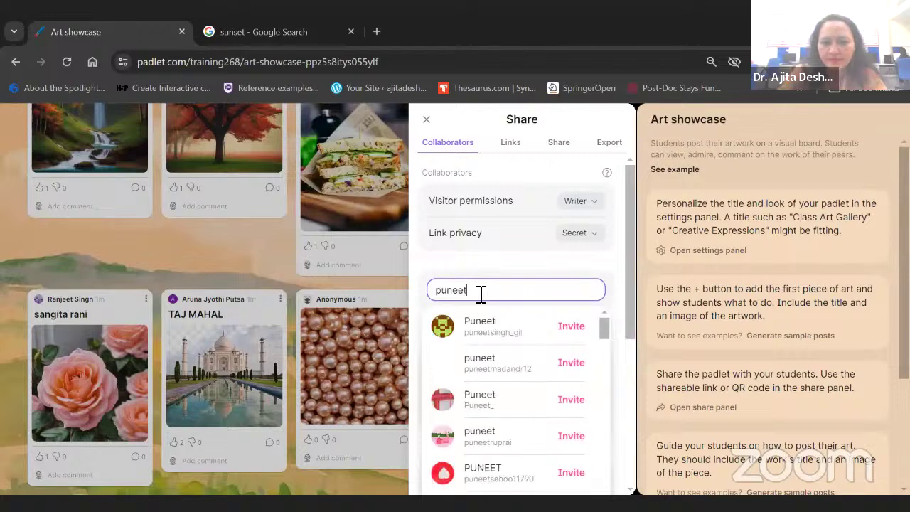
pyautogui.press('BackSpace')
pyautogui.press('BackSpace')
pyautogui.press('BackSpace')
pyautogui.press('BackSpace')
pyautogui.press('BackSpace')
pyautogui.press('BackSpace')
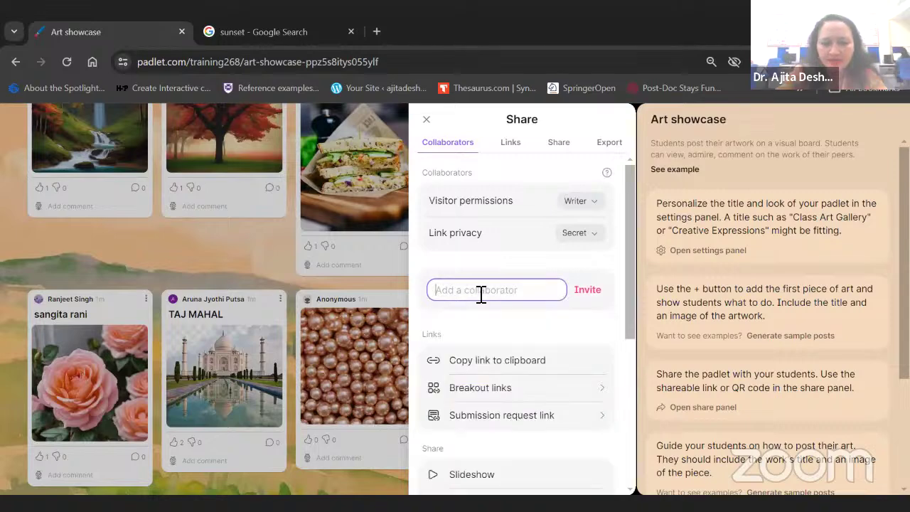
# - Search for collaborators with the term "training" and clear the search
pyautogui.write('training')
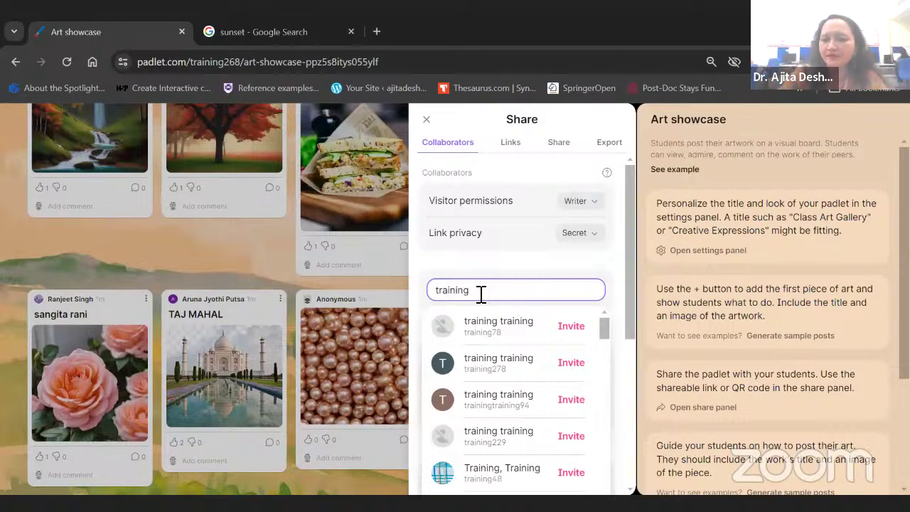
pyautogui.press('BackSpace')
pyautogui.press('BackSpace')
pyautogui.press('BackSpace')
pyautogui.press('BackSpace')
pyautogui.press('BackSpace')
pyautogui.press('BackSpace')
pyautogui.press('BackSpace')
pyautogui.press('BackSpace')
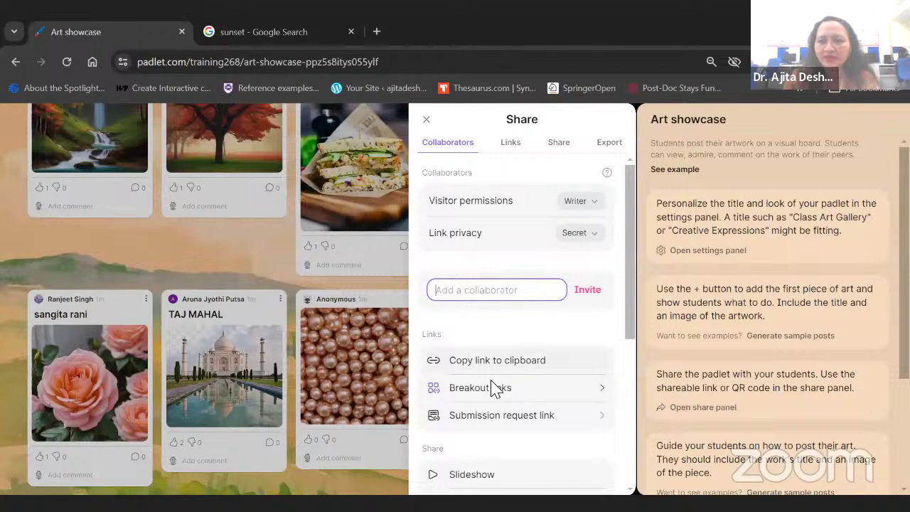
# - Look through the board's link, sharing and export options
pyautogui.moveTo(630, 242); pyautogui.dragTo(635, 261)
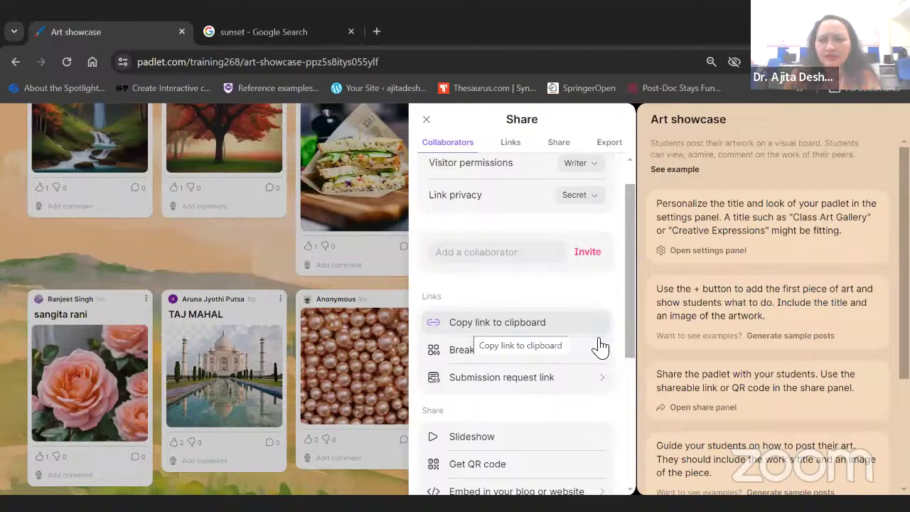
pyautogui.moveTo(632, 310); pyautogui.dragTo(637, 428)
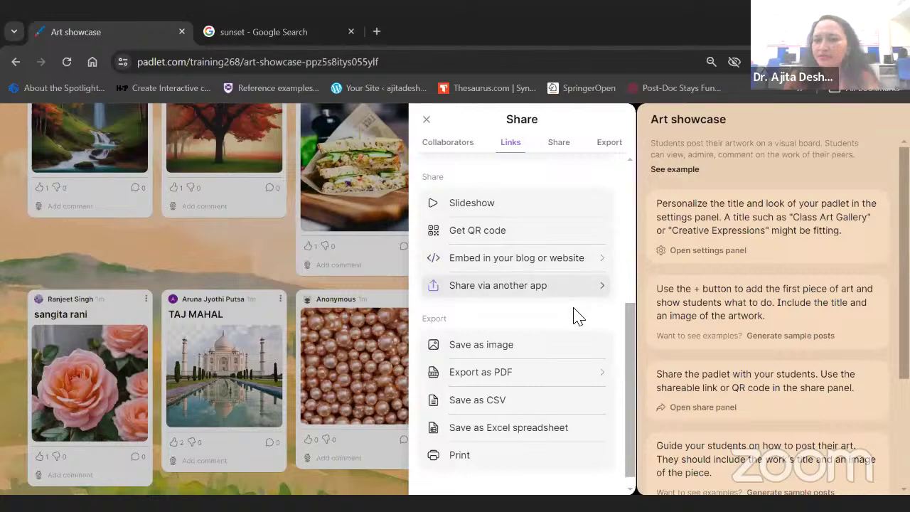
# - Export the board as a PDF handout in A4 vertical format and save it to Downloads as Art showcase
pyautogui.scroll(-1, 630, 355)
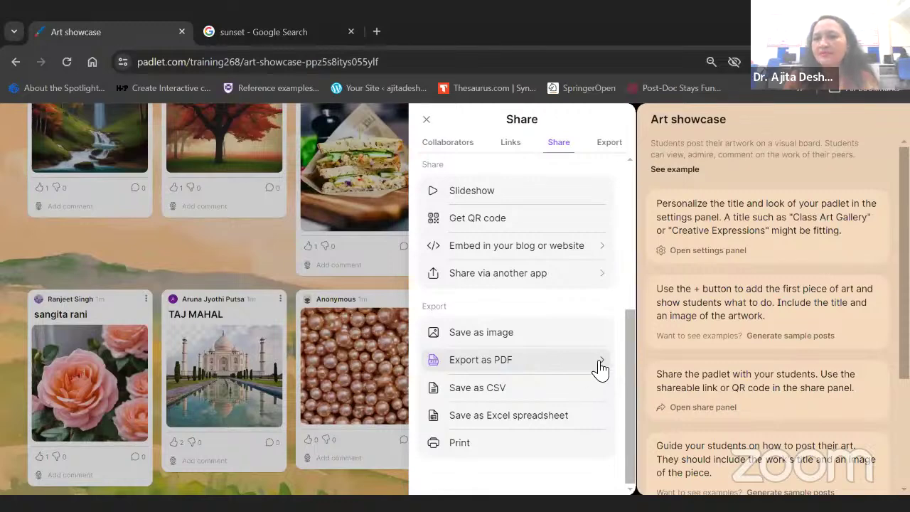
pyautogui.click(601, 368)
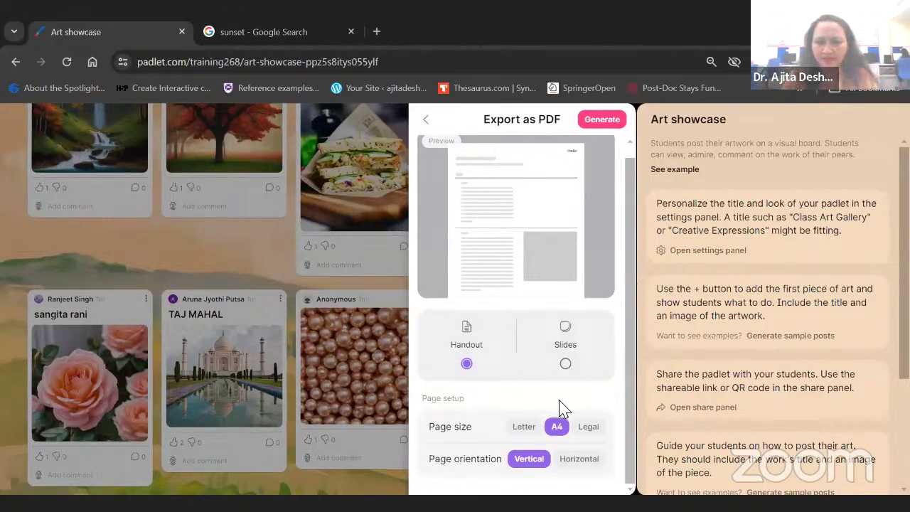
pyautogui.click(601, 120)
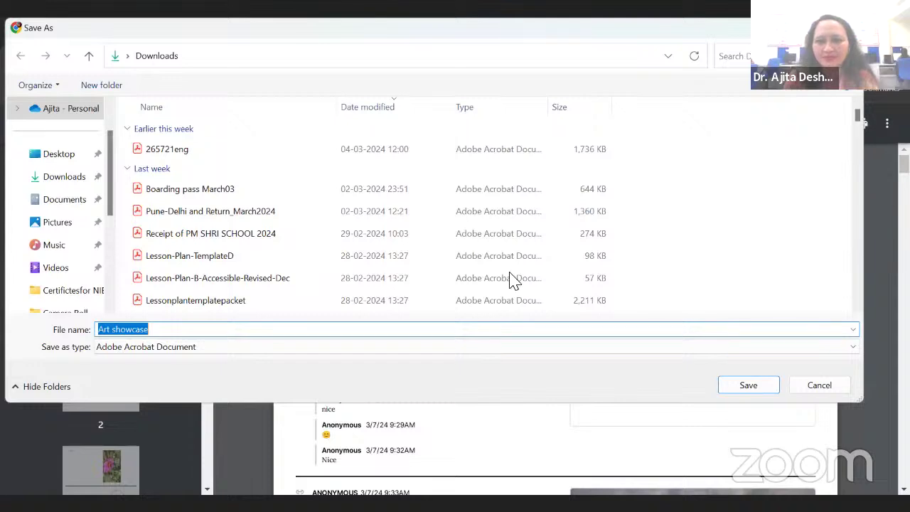
pyautogui.click(741, 389)
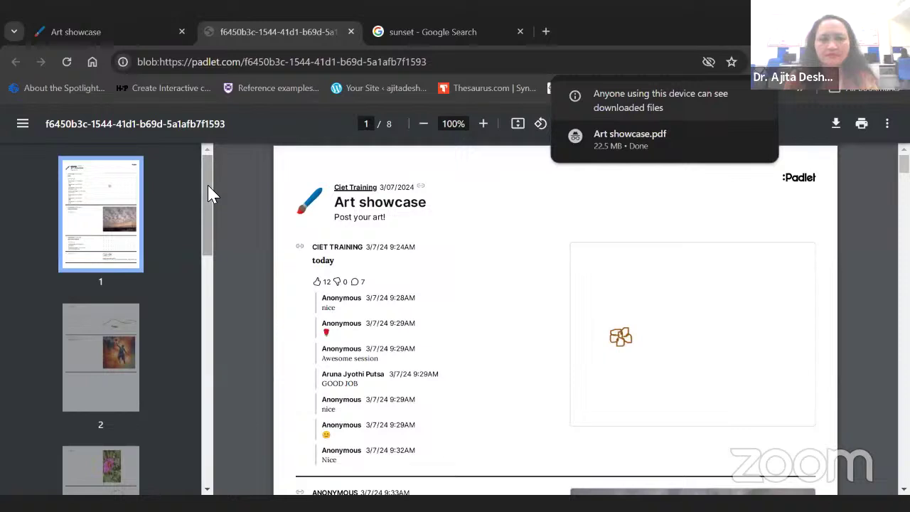
# - Review the exported PDF from the first page to the last, checking how each post, image and comment is laid out
pyautogui.moveTo(210, 192); pyautogui.dragTo(213, 225)
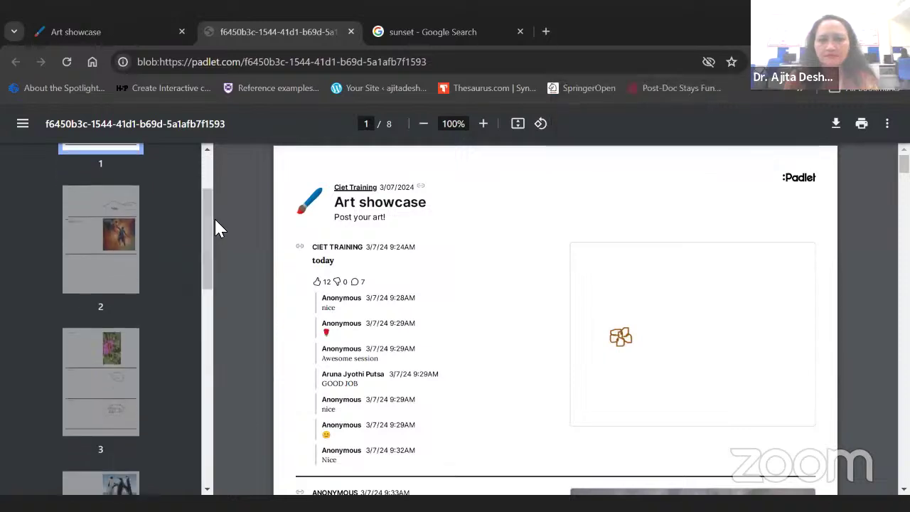
pyautogui.click(131, 263)
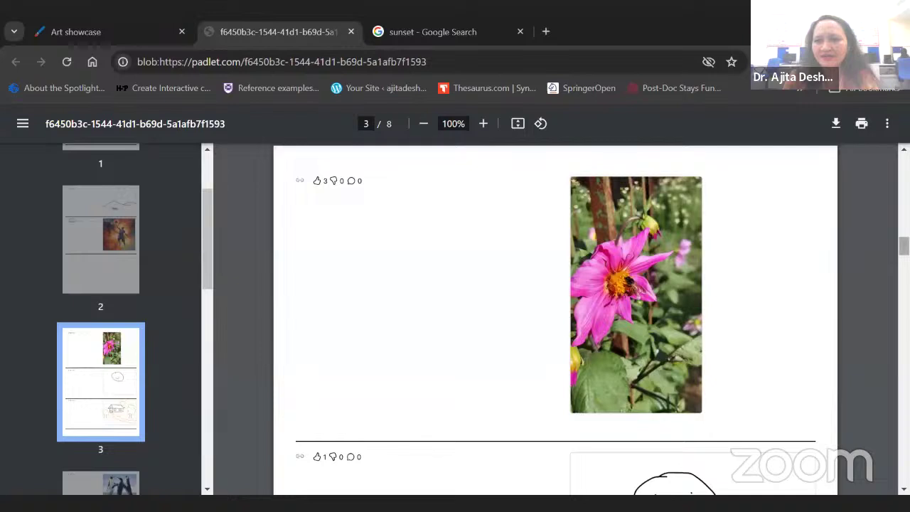
pyautogui.scroll(-4, 555, 320)
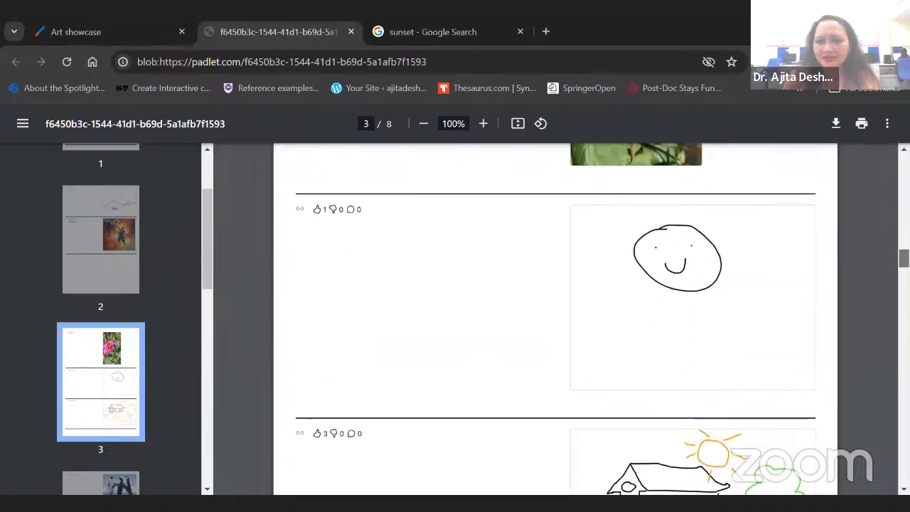
pyautogui.scroll(-3, 555, 320)
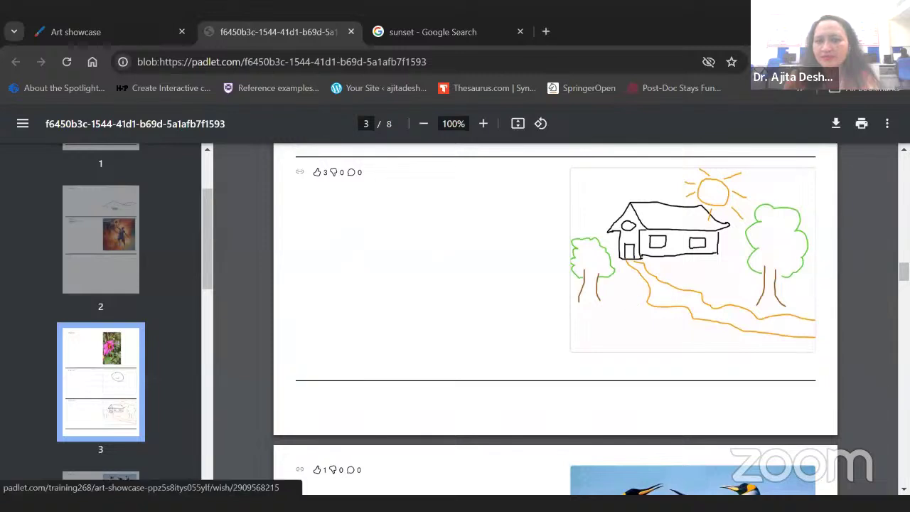
pyautogui.scroll(-6, 555, 320)
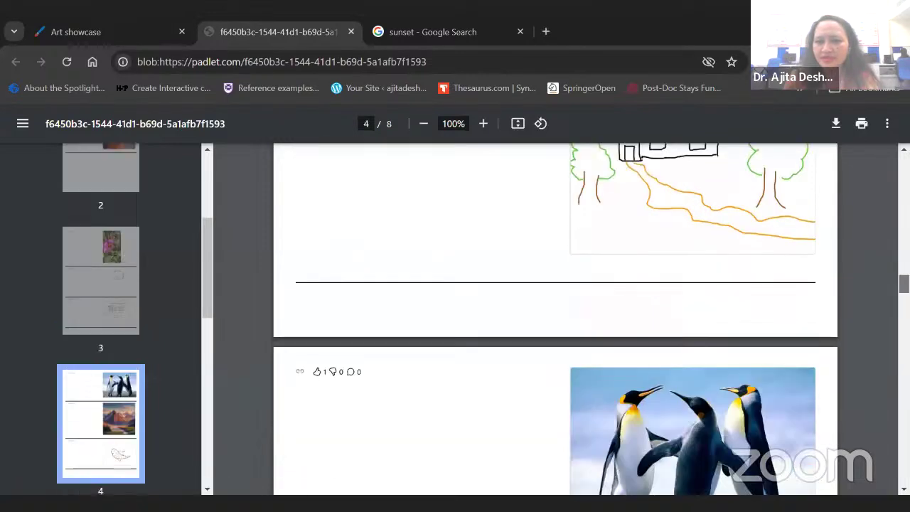
pyautogui.scroll(-4, 554, 320)
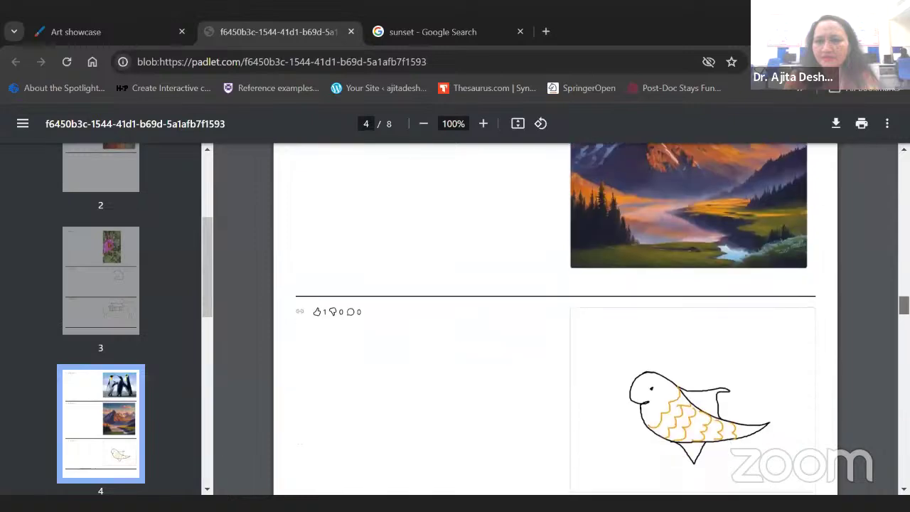
pyautogui.scroll(-5, 555, 320)
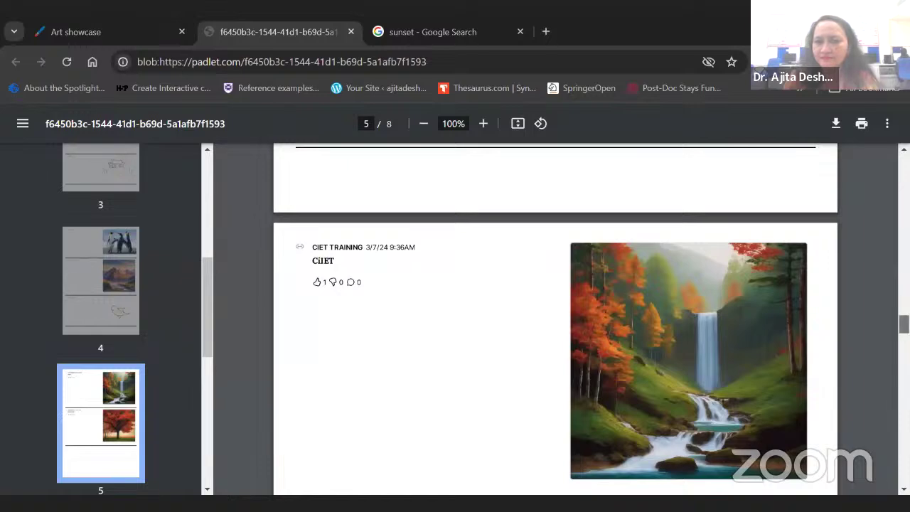
pyautogui.scroll(-1, 428, 312)
pyautogui.scroll(-4, 368, 278)
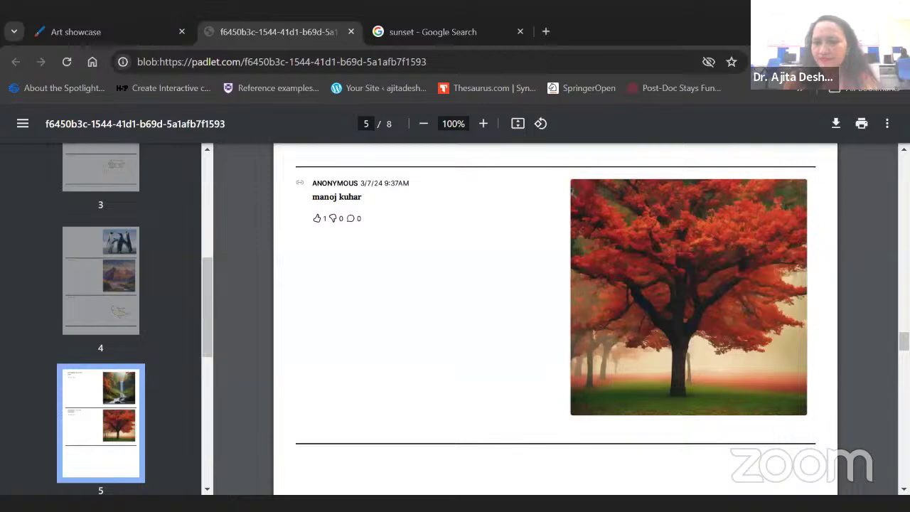
pyautogui.scroll(-5, 556, 319)
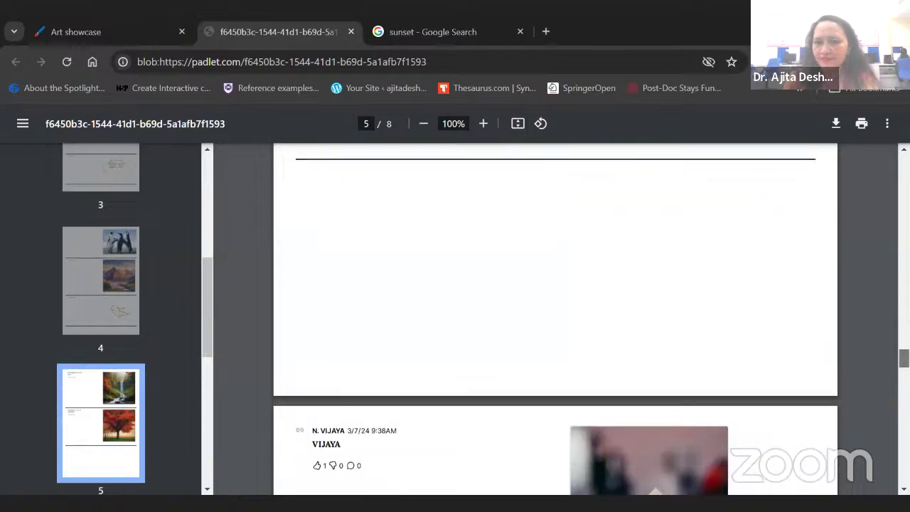
pyautogui.scroll(-2, 555, 319)
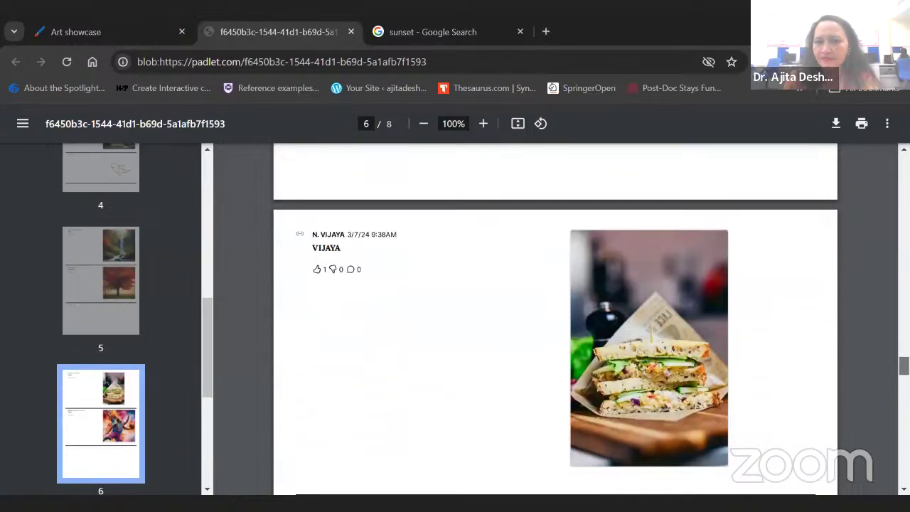
pyautogui.scroll(-5, 555, 319)
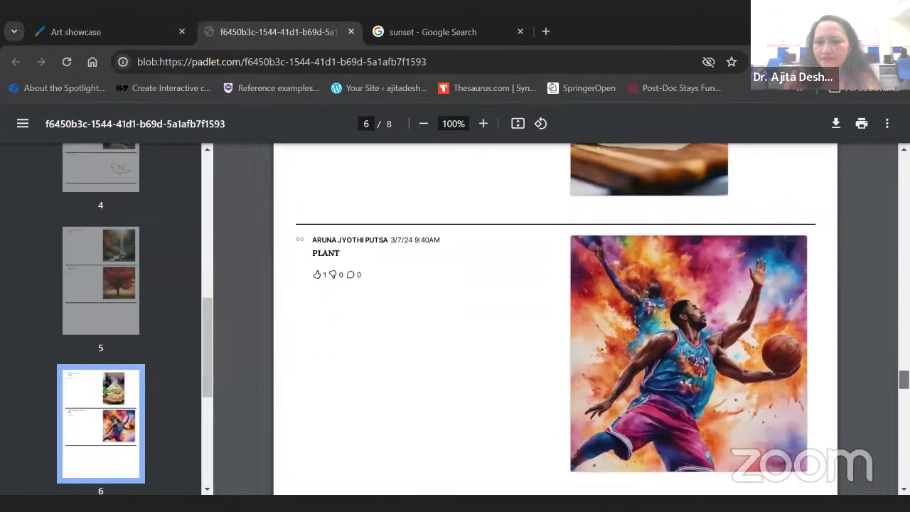
pyautogui.scroll(-4, 556, 319)
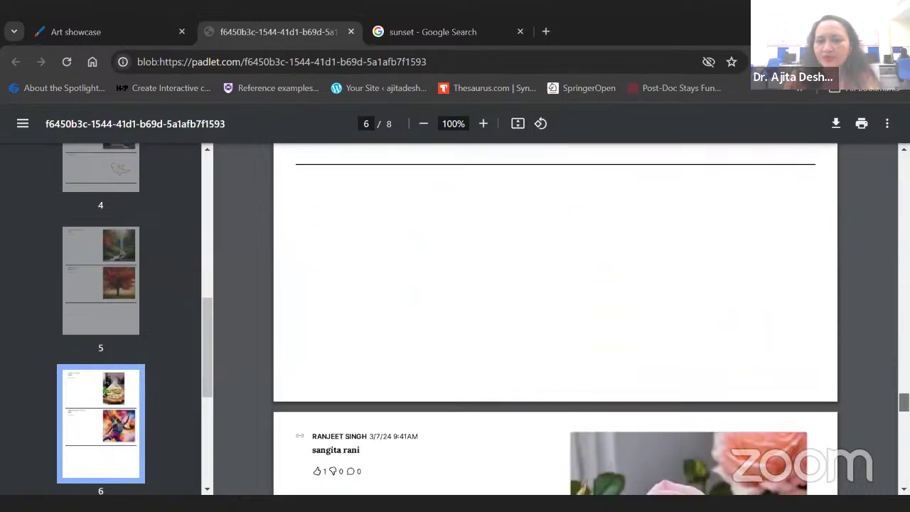
pyautogui.scroll(-9, 555, 318)
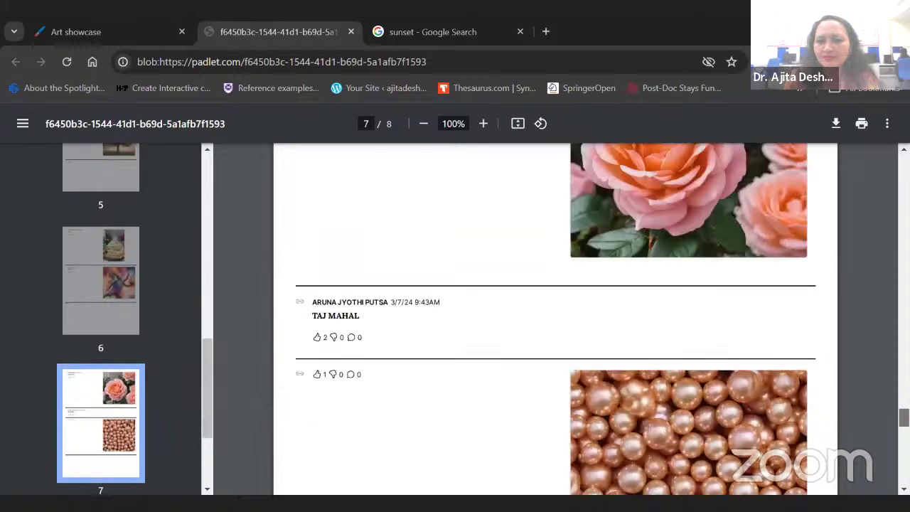
pyautogui.scroll(-3, 555, 319)
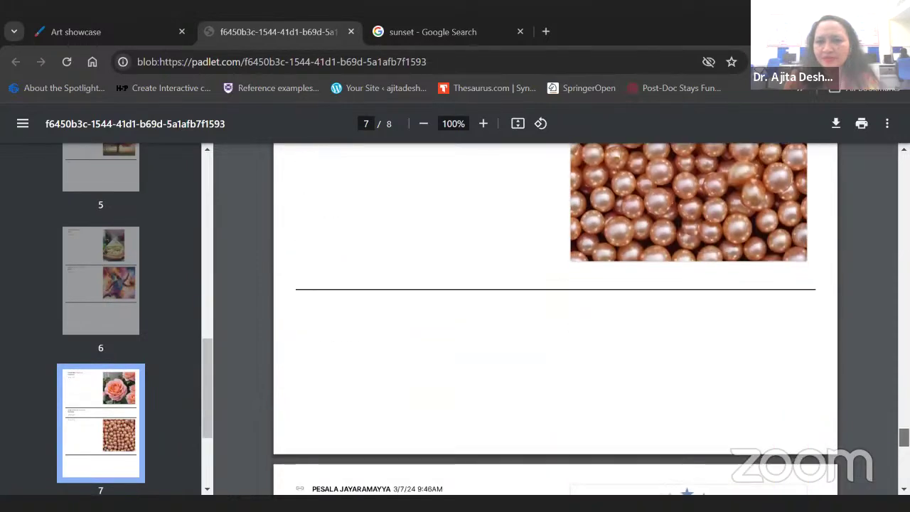
pyautogui.scroll(-4, 555, 318)
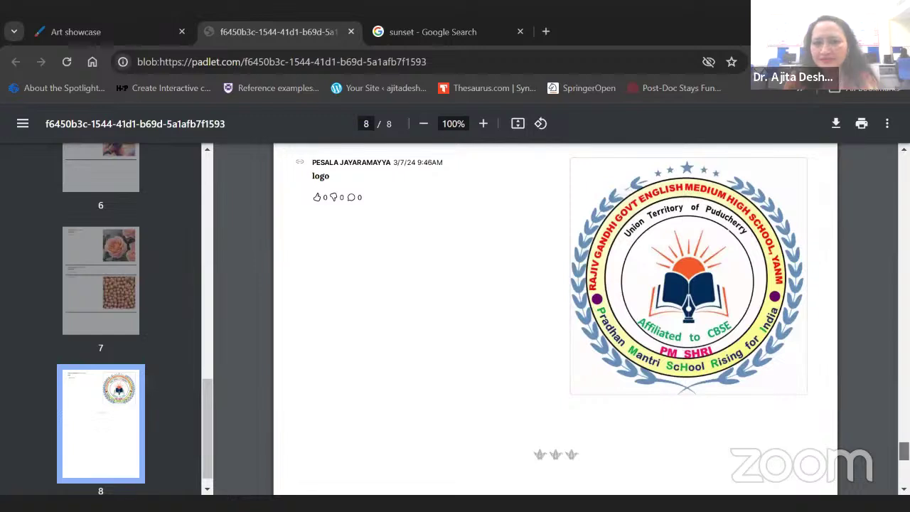
pyautogui.scroll(2, 555, 319)
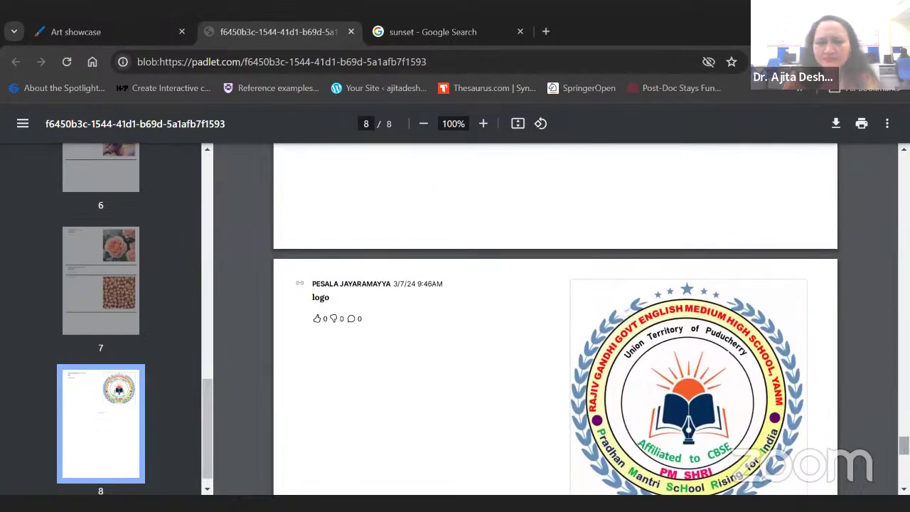
pyautogui.scroll(-4, 555, 318)
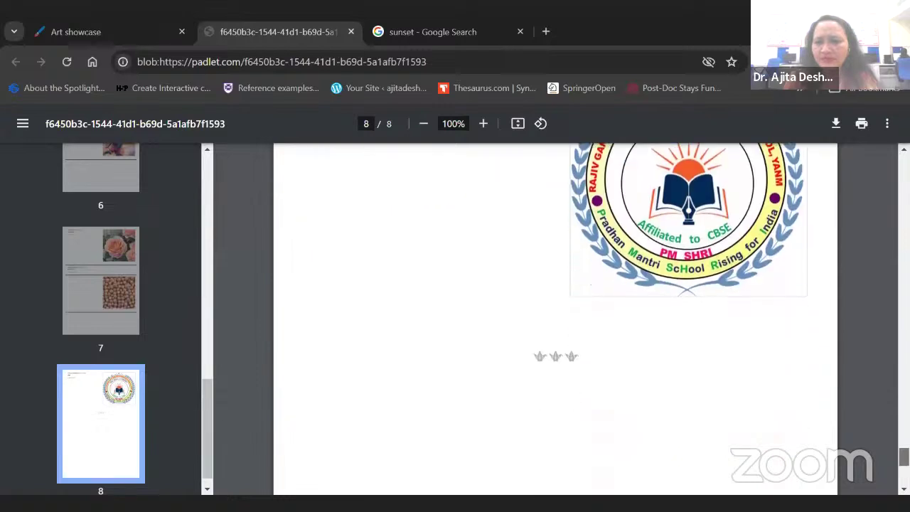
pyautogui.scroll(-3, 556, 318)
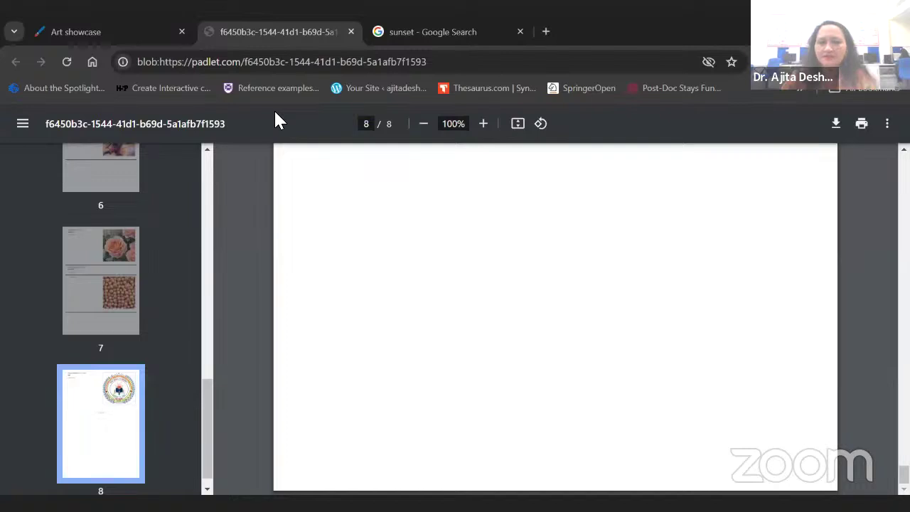
# - Return to the Art showcase board and close its PDF export and sharing options
pyautogui.click(79, 40)
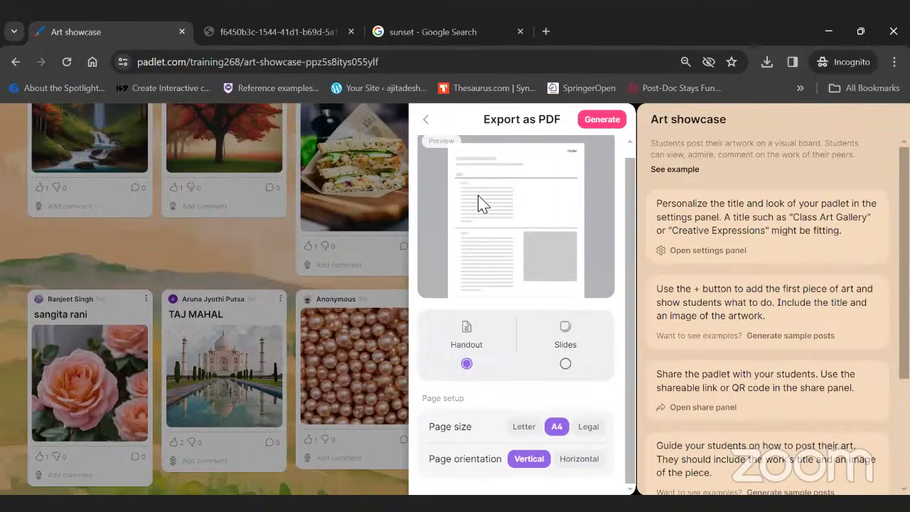
pyautogui.click(423, 114)
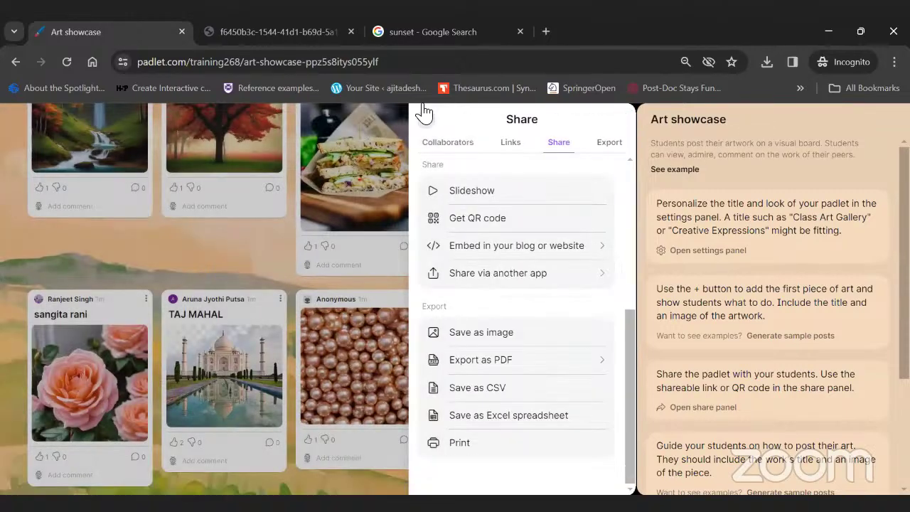
pyautogui.click(424, 112)
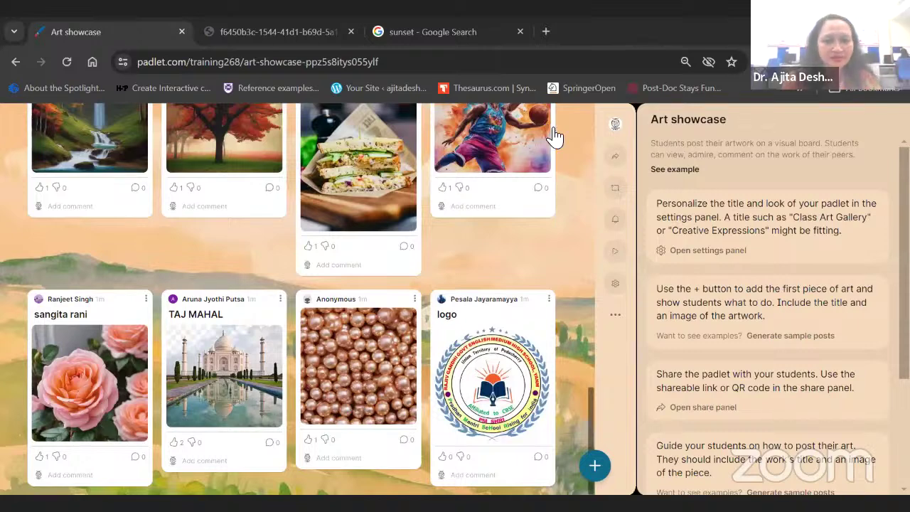
# - Copy the Art showcase board's link to the clipboard from its sharing options, and close them
pyautogui.click(616, 158)
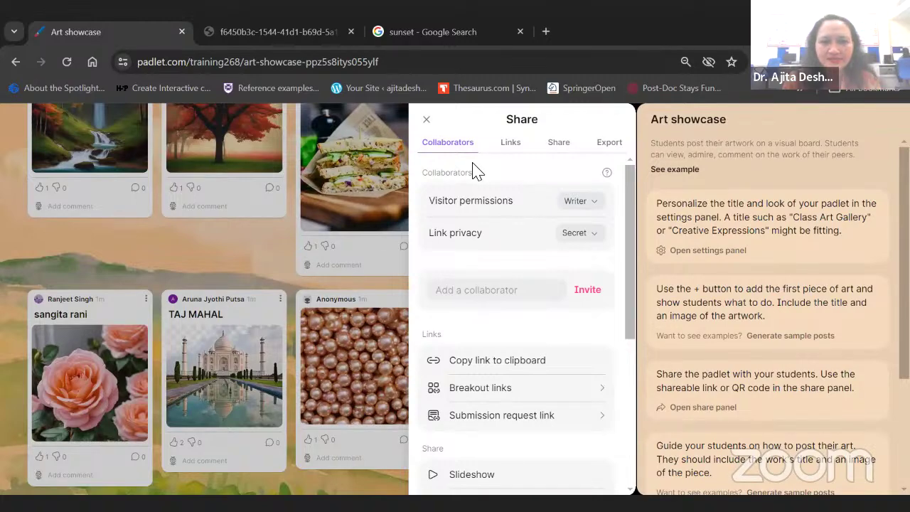
pyautogui.scroll(-3, 475, 172)
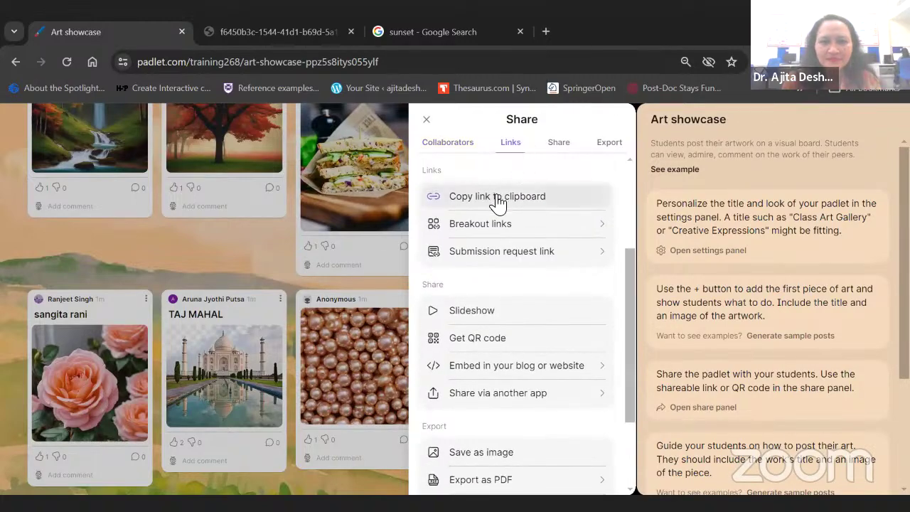
pyautogui.click(497, 201)
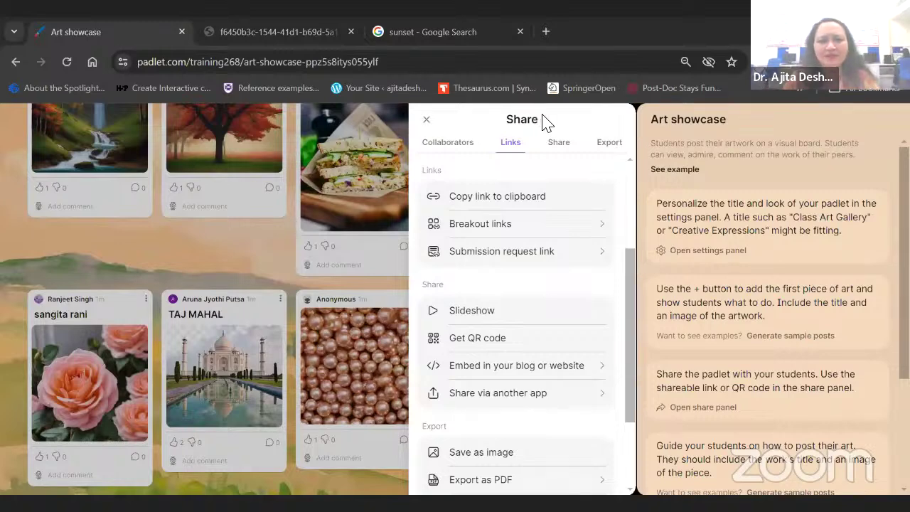
pyautogui.click(426, 119)
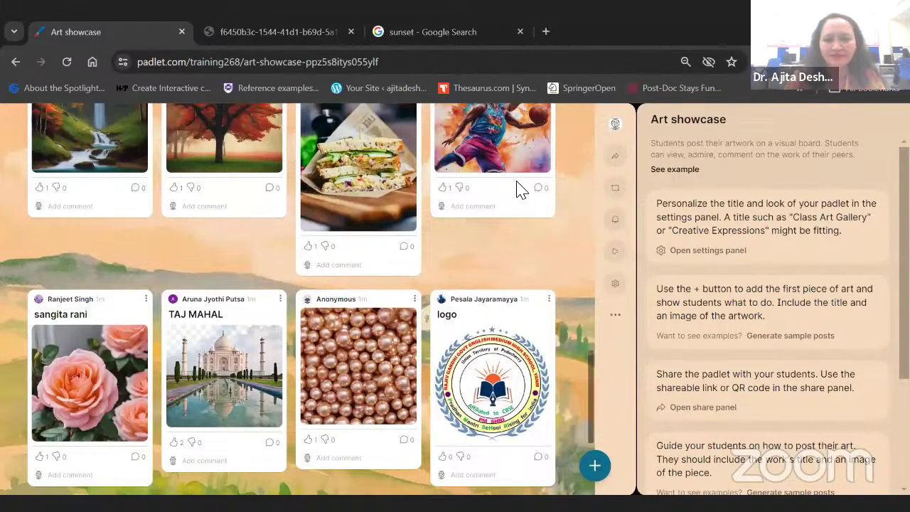
# - Close the exported PDF and return to the Art showcase board
pyautogui.click(430, 31)
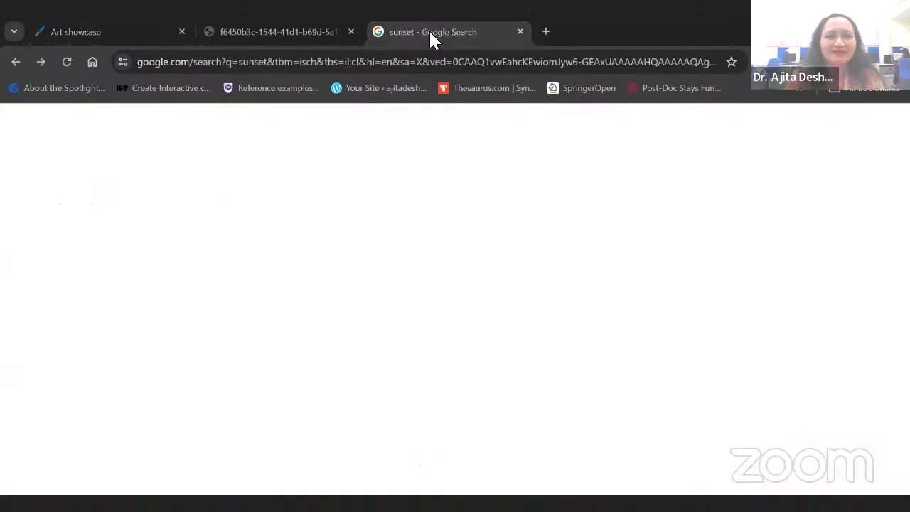
pyautogui.click(351, 32)
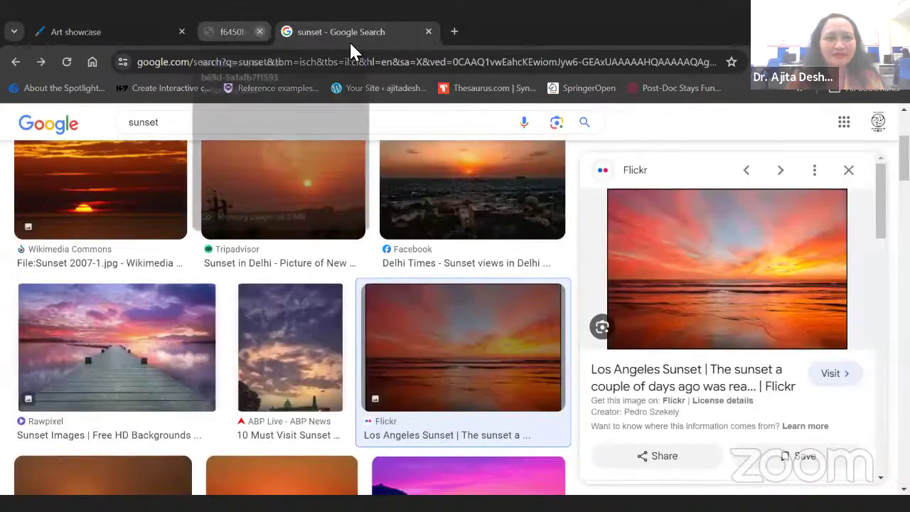
pyautogui.click(110, 32)
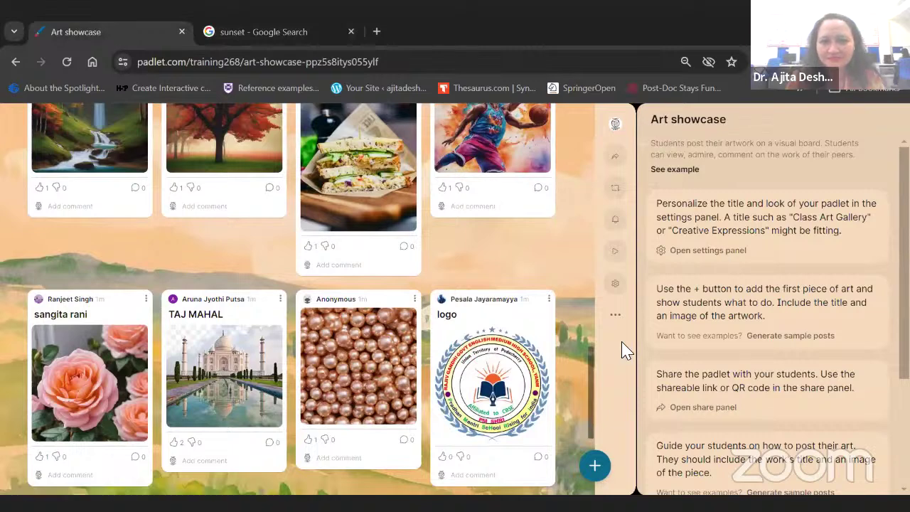
# - Show the board's additional actions, go back to the dashboard and open the Share Your Thoughts padlet
pyautogui.click(616, 315)
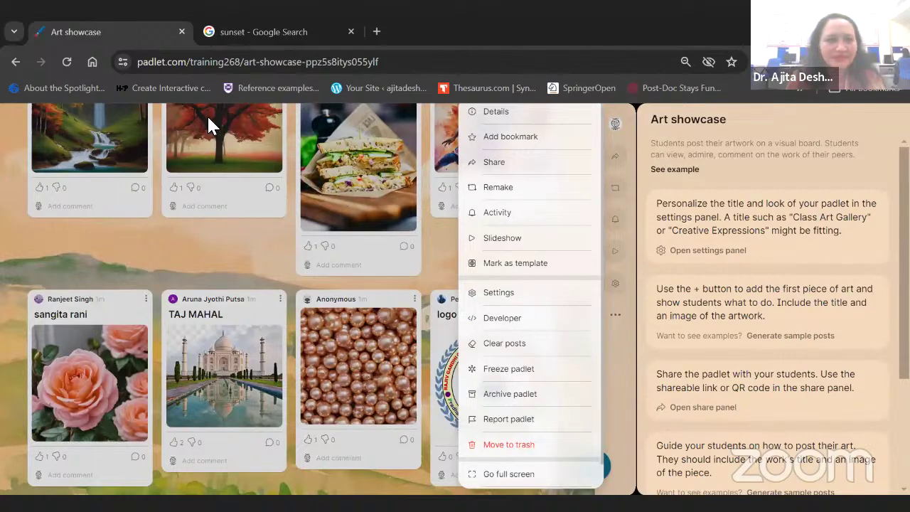
pyautogui.click(17, 64)
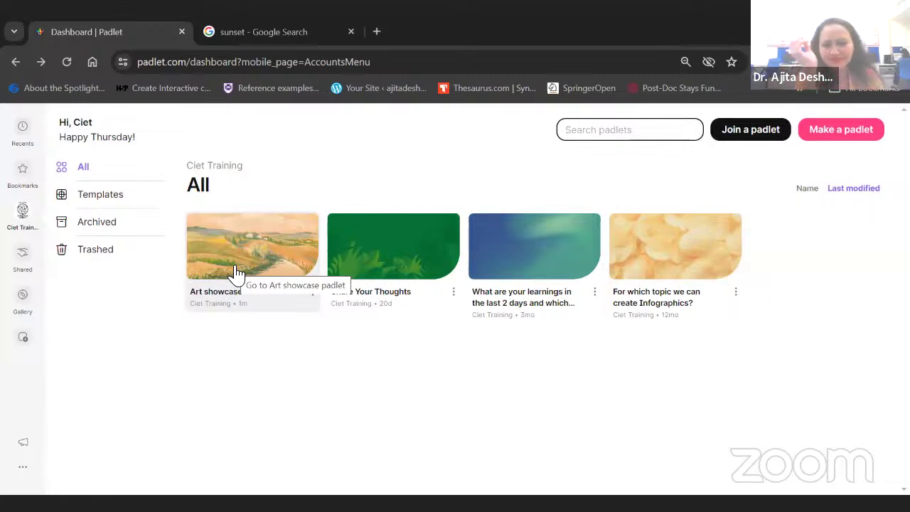
pyautogui.click(373, 292)
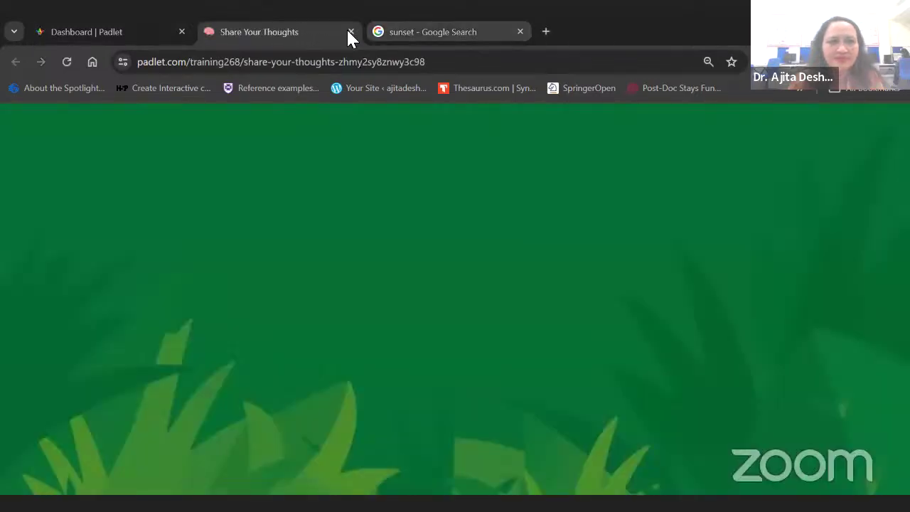
# - Close the Share Your Thoughts padlet and archive it from the dashboard
pyautogui.hotkey('ctrl', 'w')
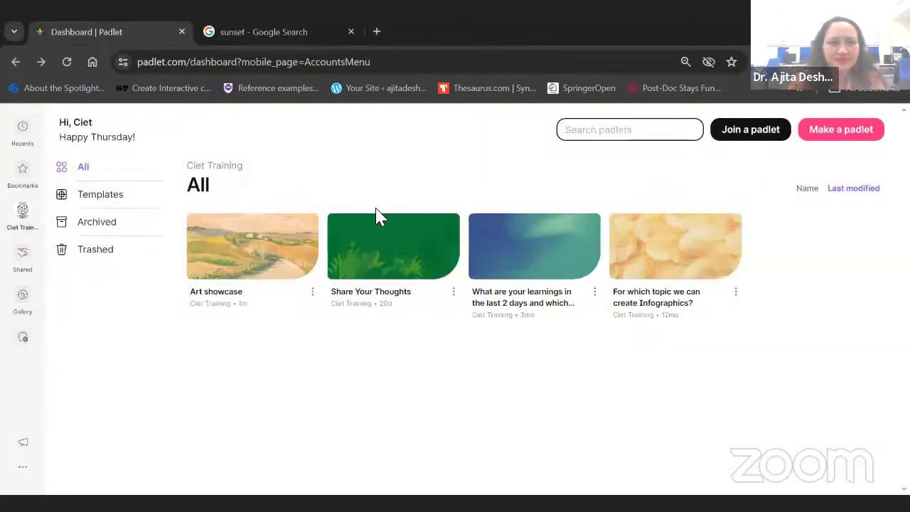
pyautogui.click(454, 292)
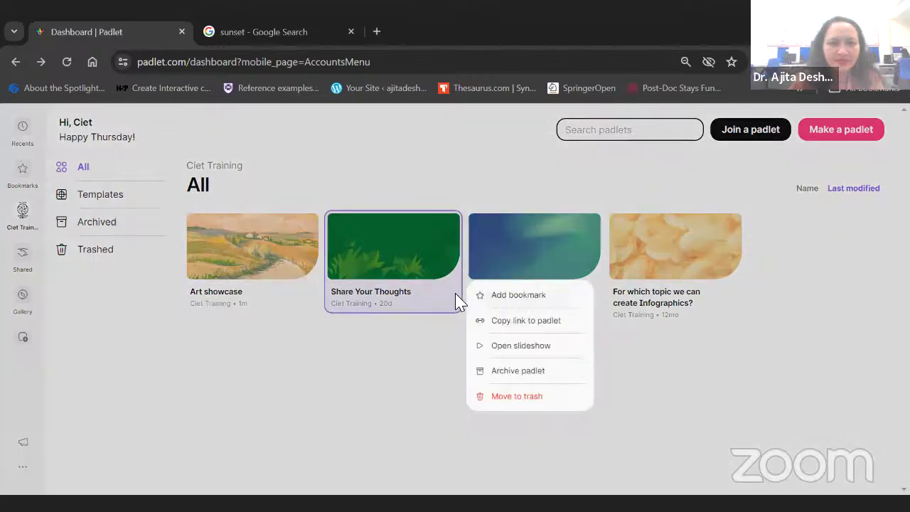
pyautogui.click(529, 382)
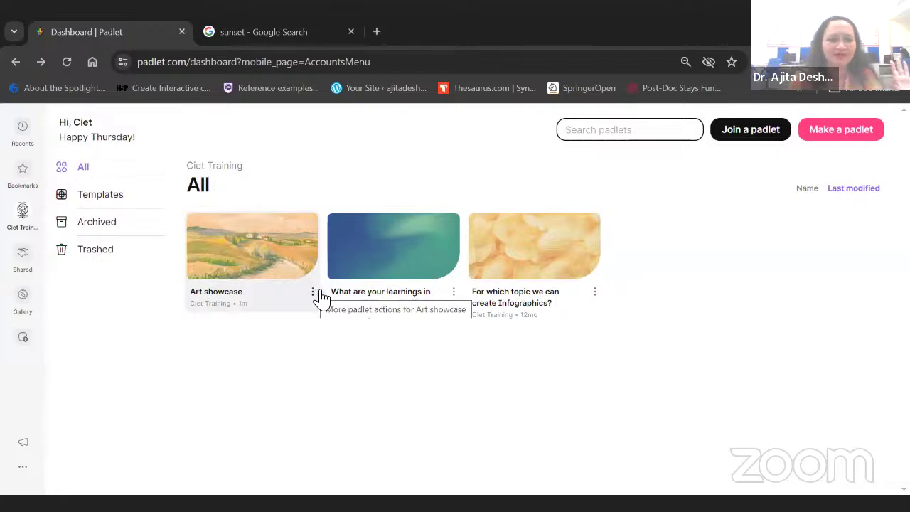
# - Show the available actions for the infographics padlet, dismiss them, and check the archived padlets
pyautogui.click(598, 294)
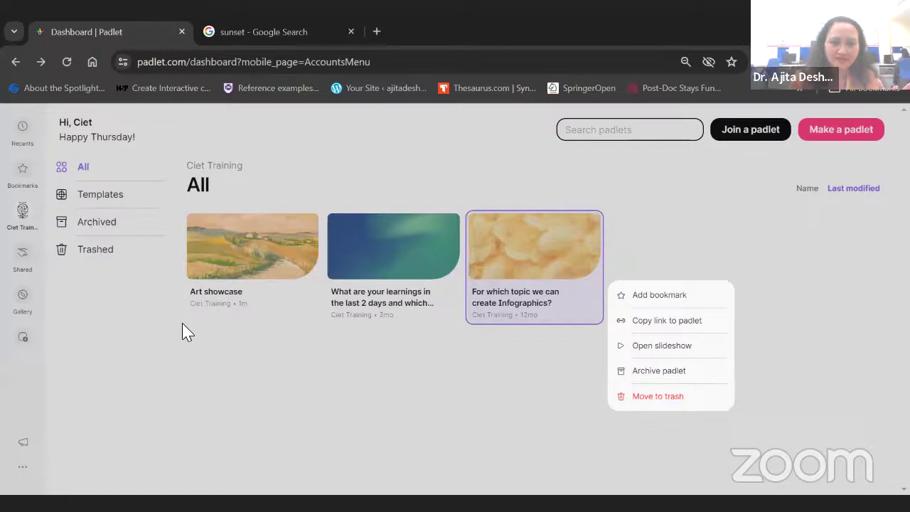
pyautogui.click(245, 357)
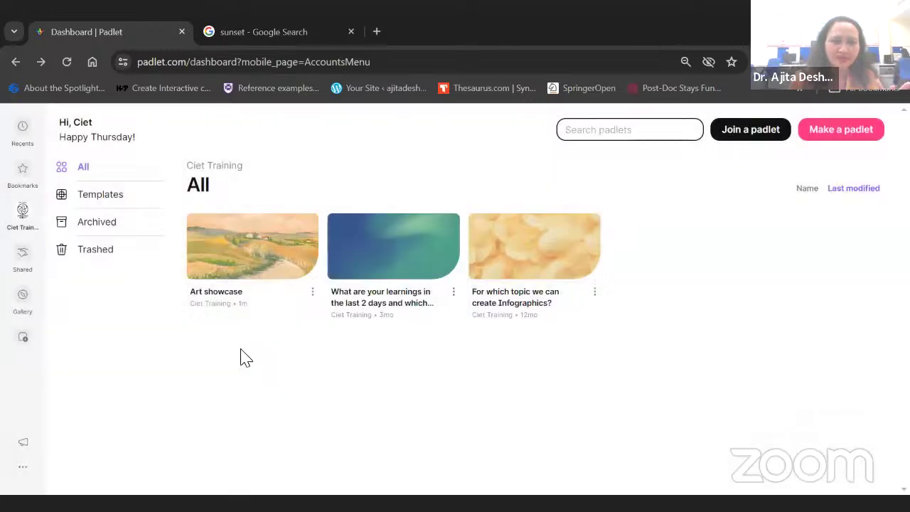
pyautogui.click(97, 232)
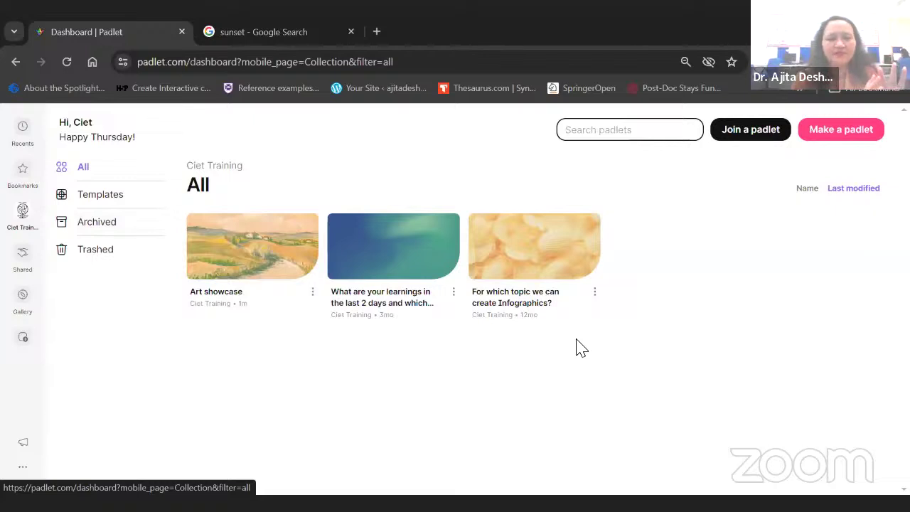
# - Make a new padlet from the Prompted creative writing template
pyautogui.click(836, 132)
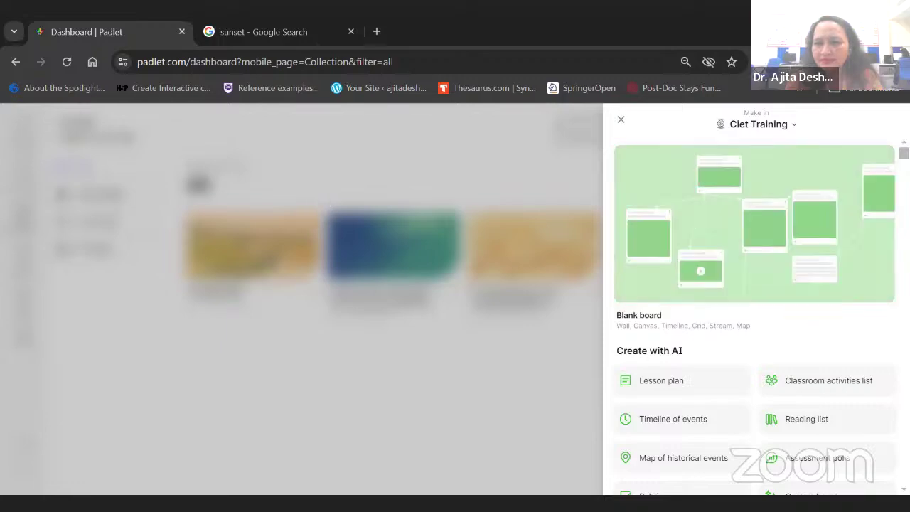
pyautogui.scroll(-4, 755, 299)
pyautogui.scroll(3, 754, 299)
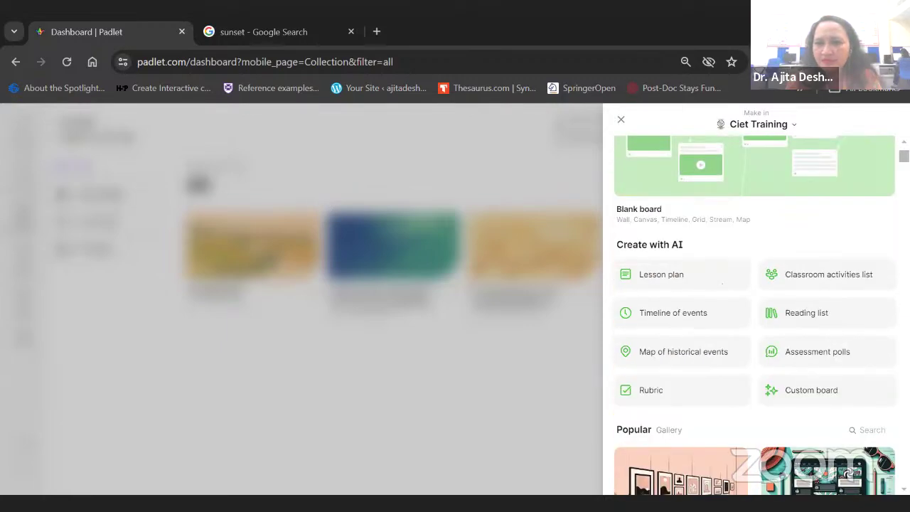
pyautogui.scroll(-6, 755, 313)
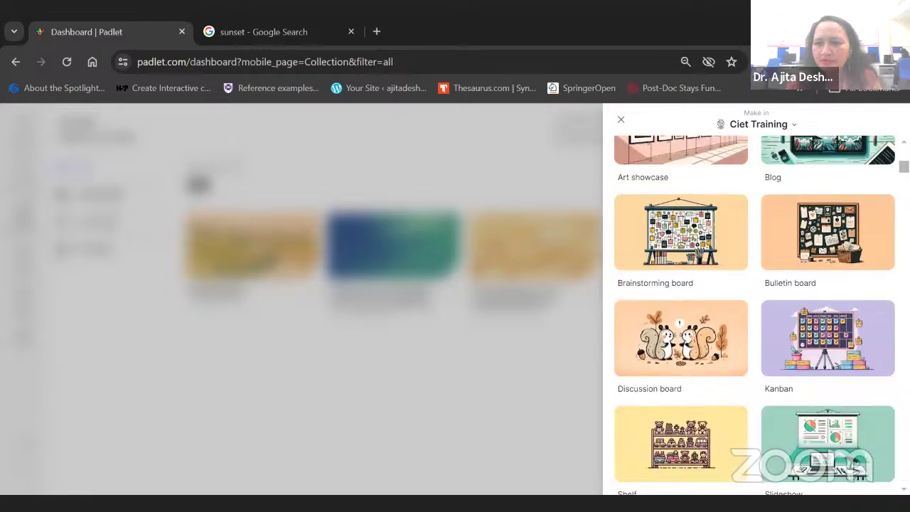
pyautogui.scroll(-3, 755, 313)
pyautogui.scroll(-3, 755, 313)
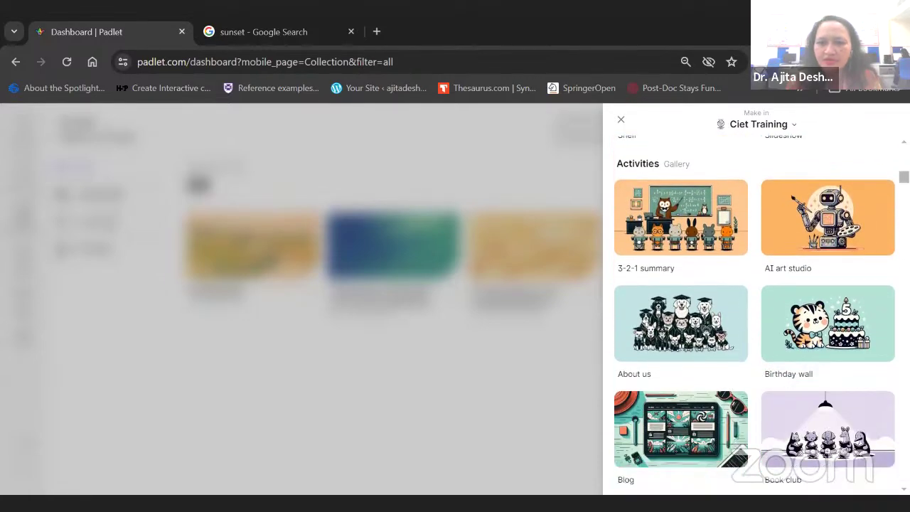
pyautogui.scroll(-7, 755, 313)
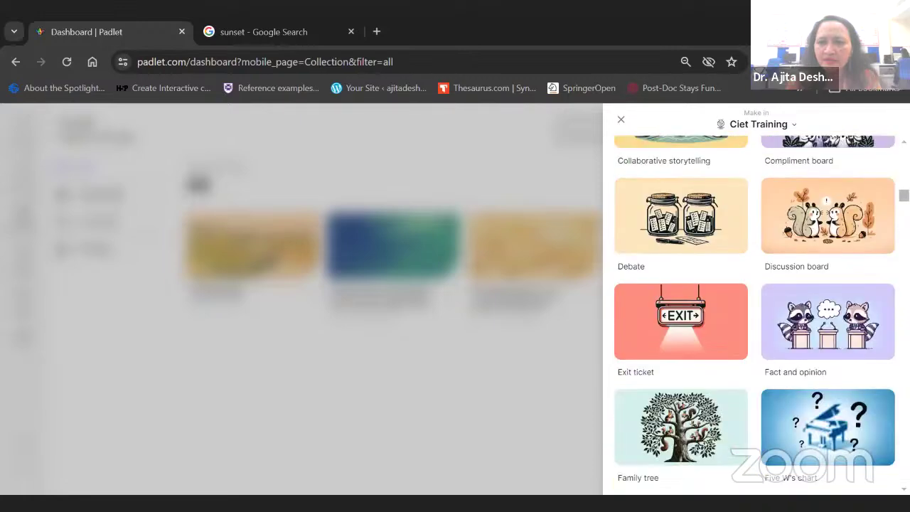
pyautogui.scroll(-3, 755, 313)
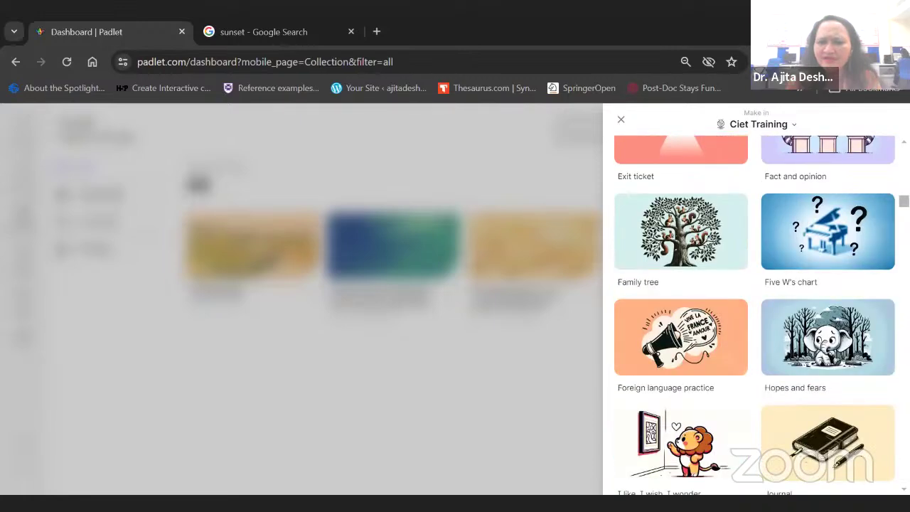
pyautogui.scroll(-9, 755, 313)
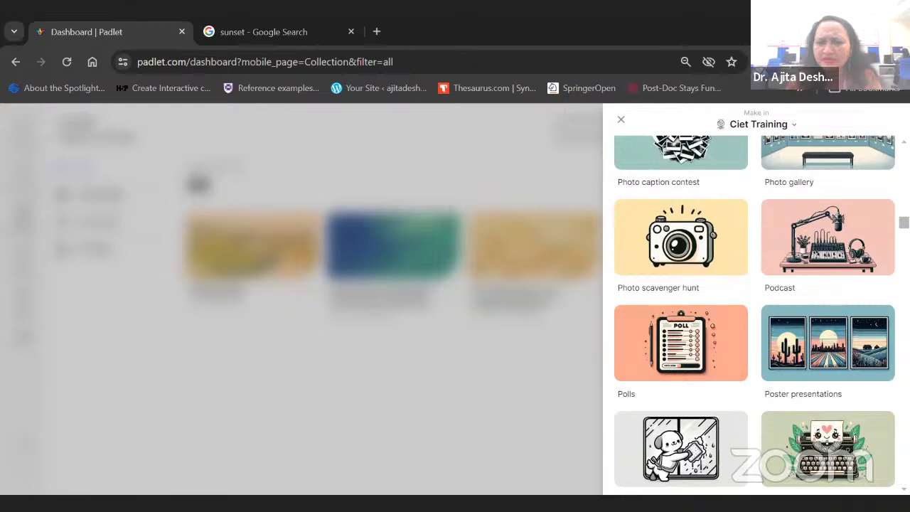
pyautogui.scroll(-2, 755, 312)
pyautogui.scroll(1, 755, 313)
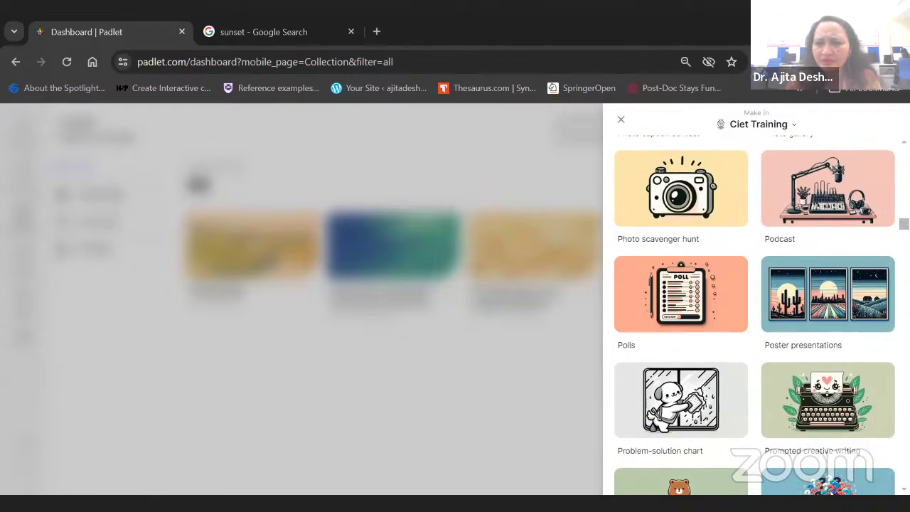
pyautogui.scroll(-3, 754, 312)
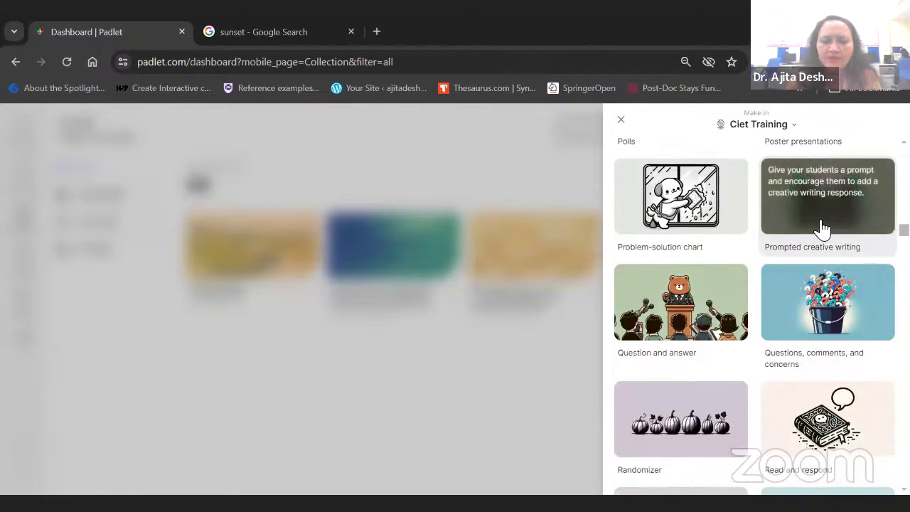
pyautogui.click(823, 227)
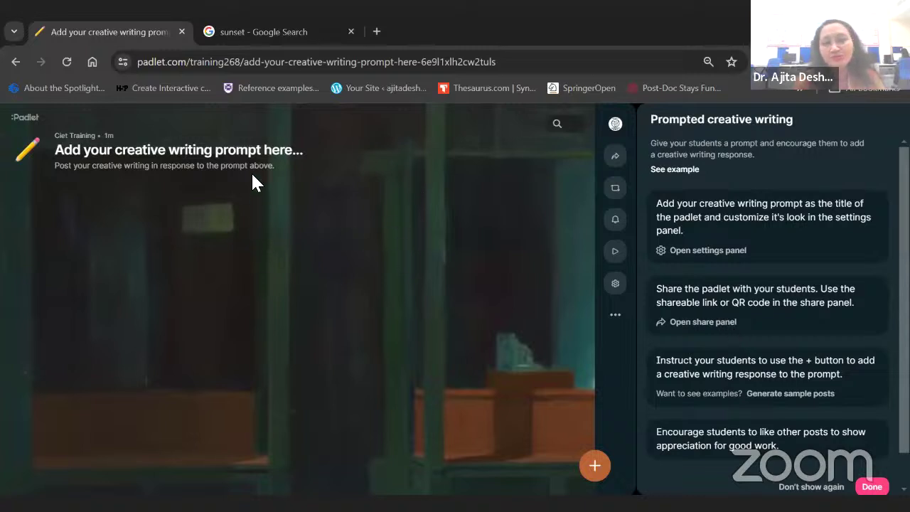
# - Set the new padlet's wallpaper to the photo of a pink sky over the sea and save it
pyautogui.click(616, 282)
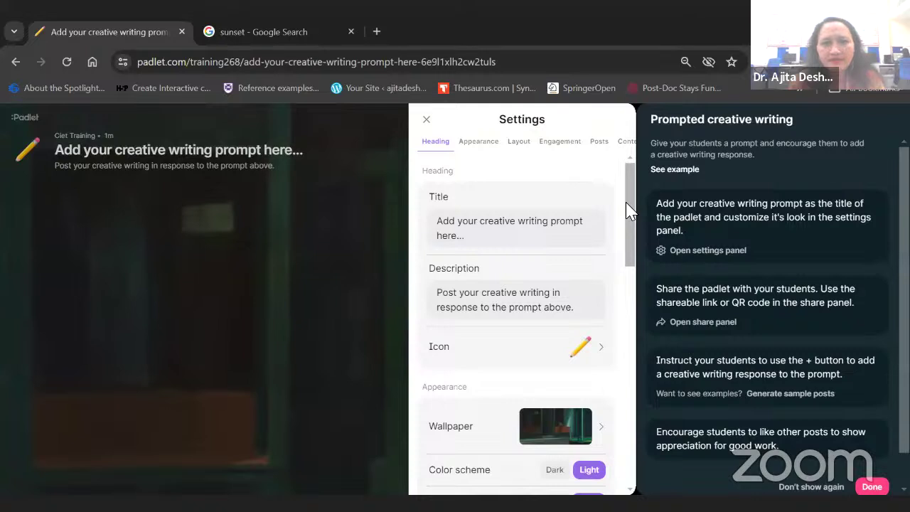
pyautogui.click(486, 151)
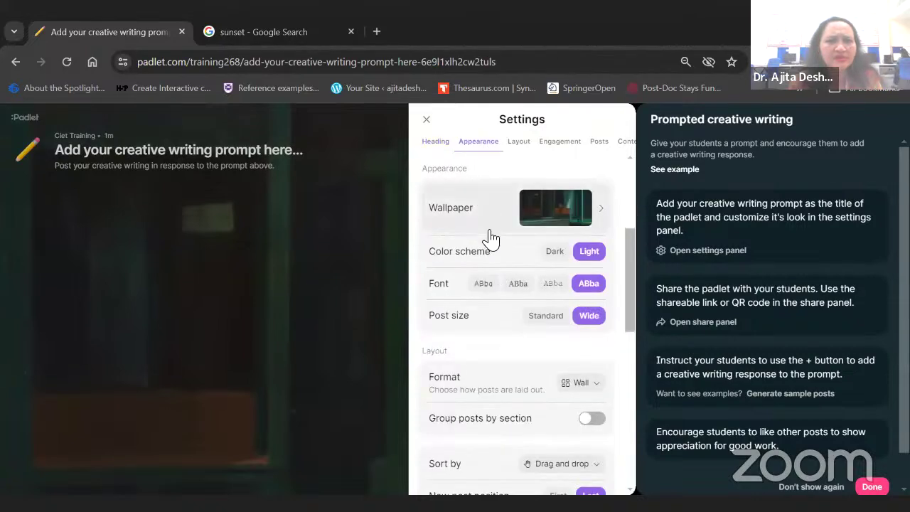
pyautogui.click(604, 209)
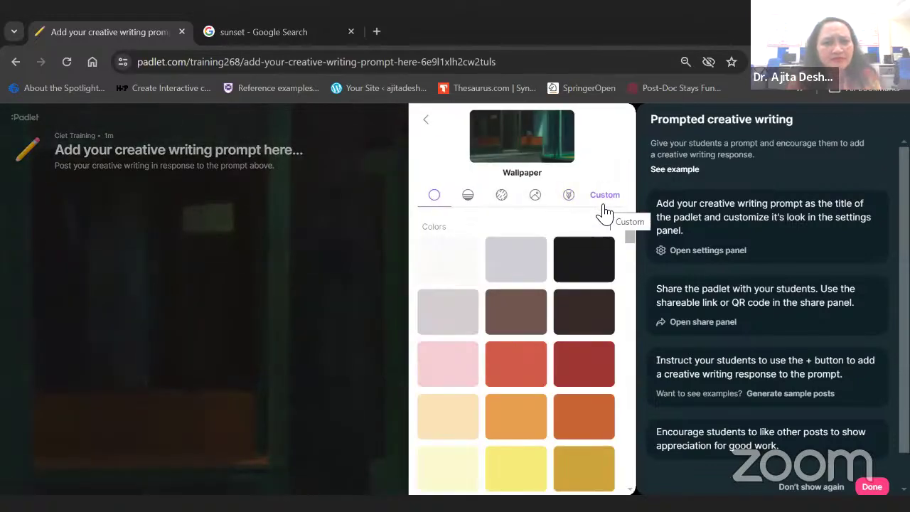
pyautogui.moveTo(629, 236); pyautogui.dragTo(630, 362)
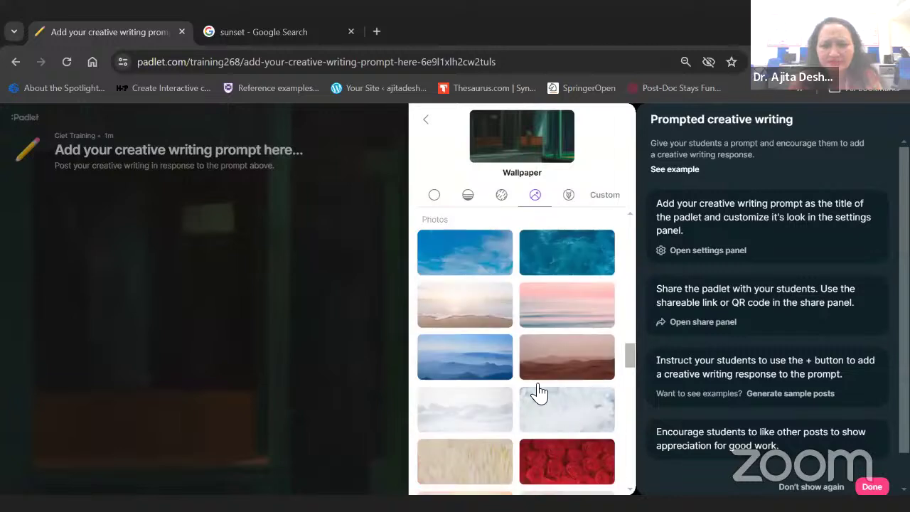
pyautogui.click(561, 317)
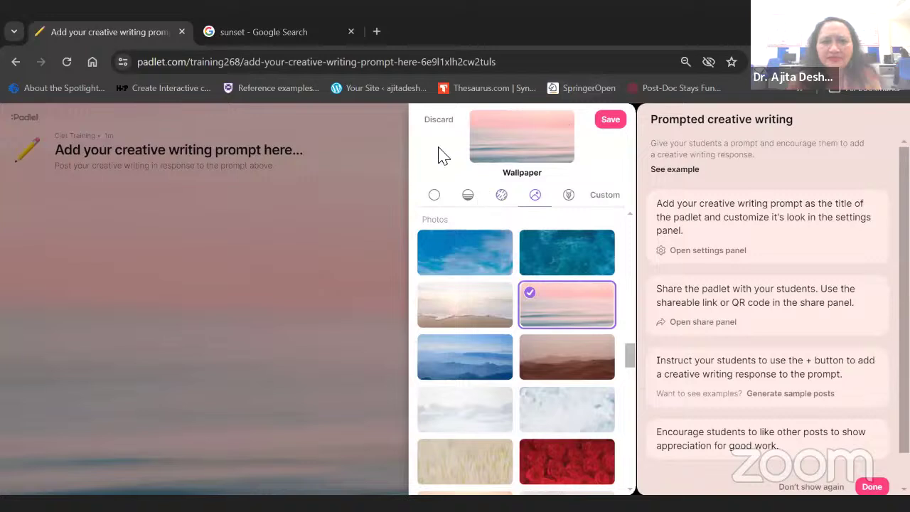
pyautogui.click(610, 126)
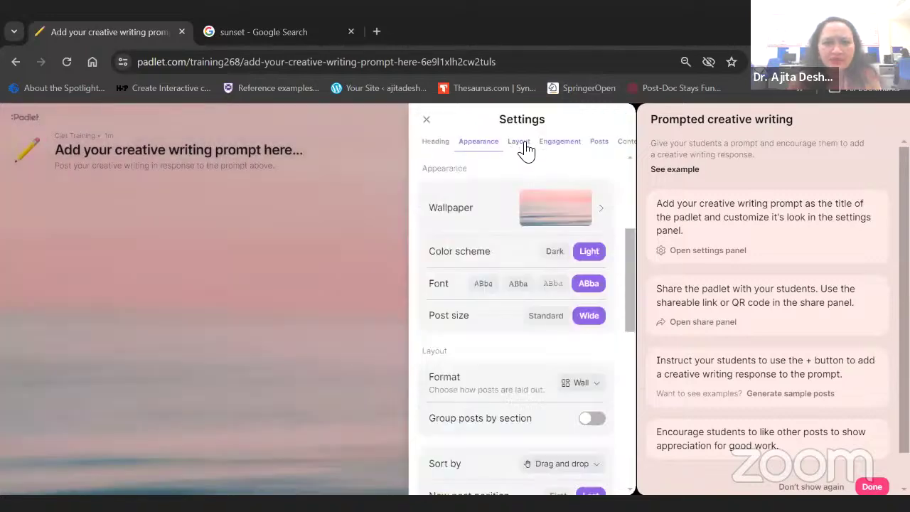
# - Review the layout settings and the available post formats, leaving the Wall format selected
pyautogui.click(523, 143)
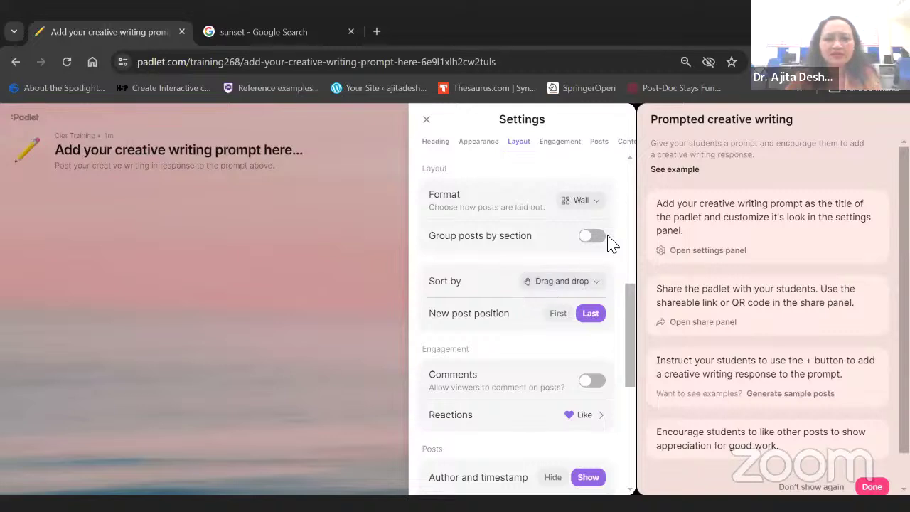
pyautogui.click(599, 205)
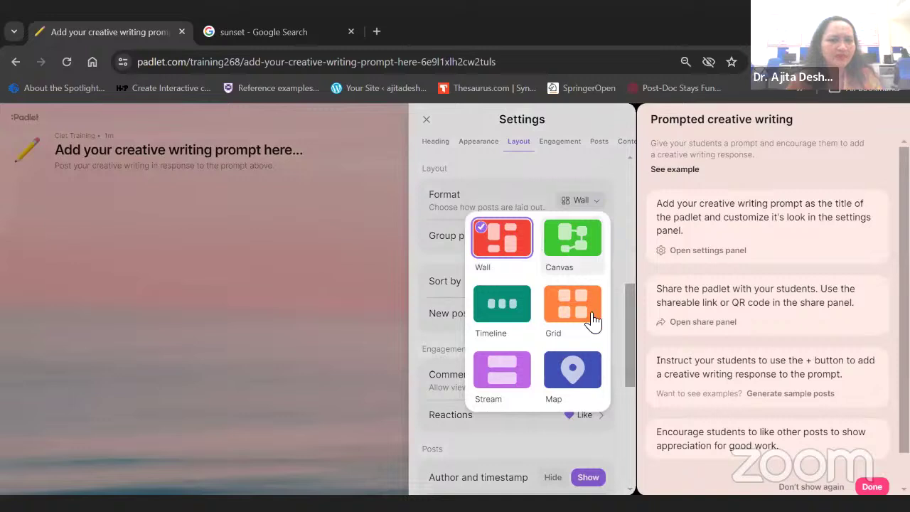
pyautogui.click(365, 298)
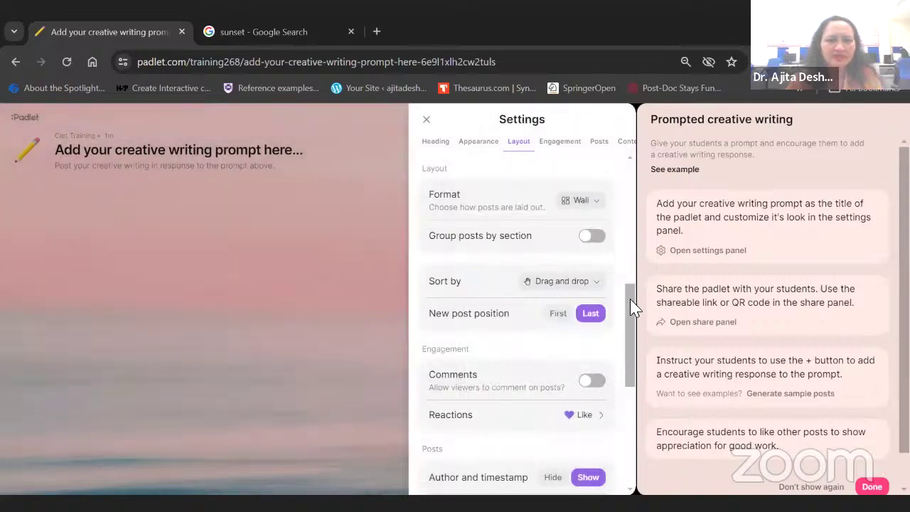
# - Turn on comments for posts, set reactions to Star and save them, and close the settings after reviewing the remaining options
pyautogui.scroll(-2, 632, 320)
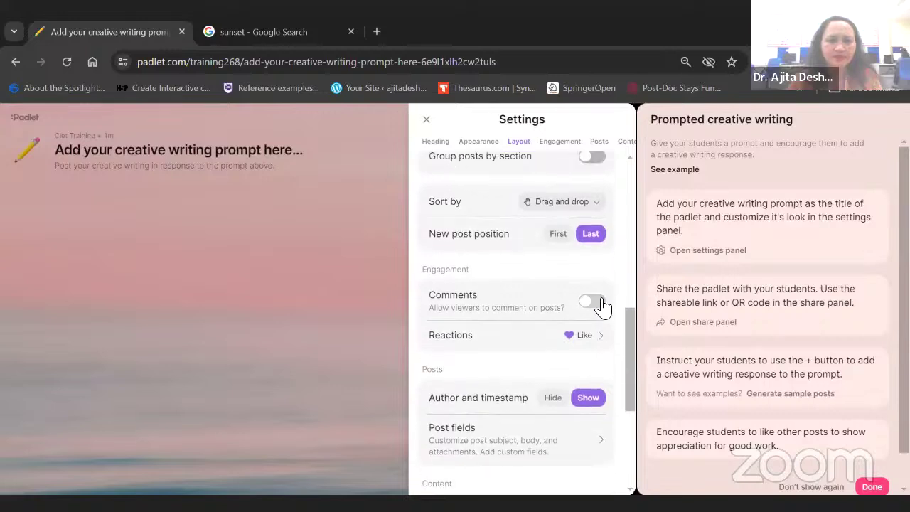
pyautogui.click(594, 301)
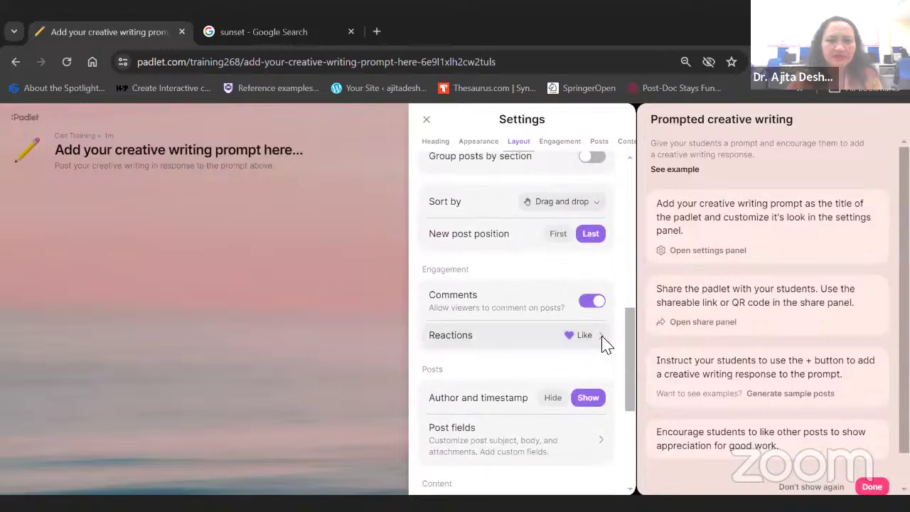
pyautogui.click(601, 344)
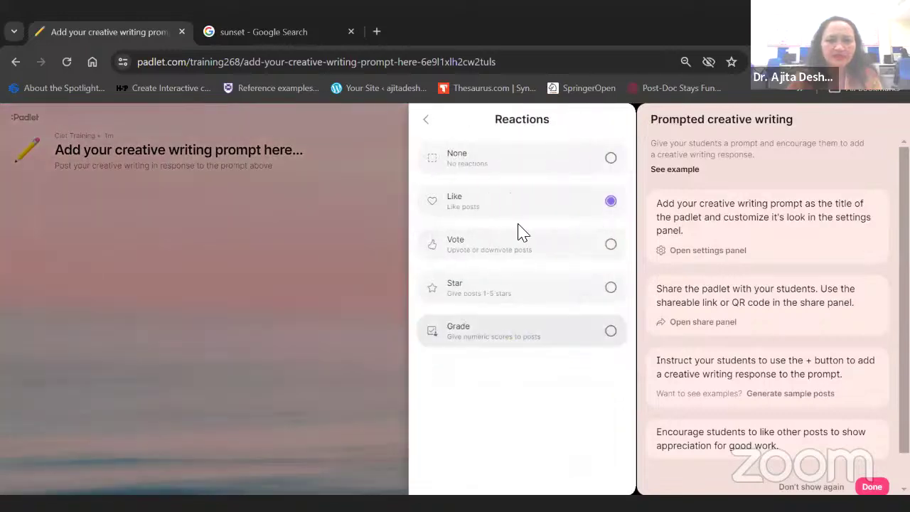
pyautogui.click(611, 288)
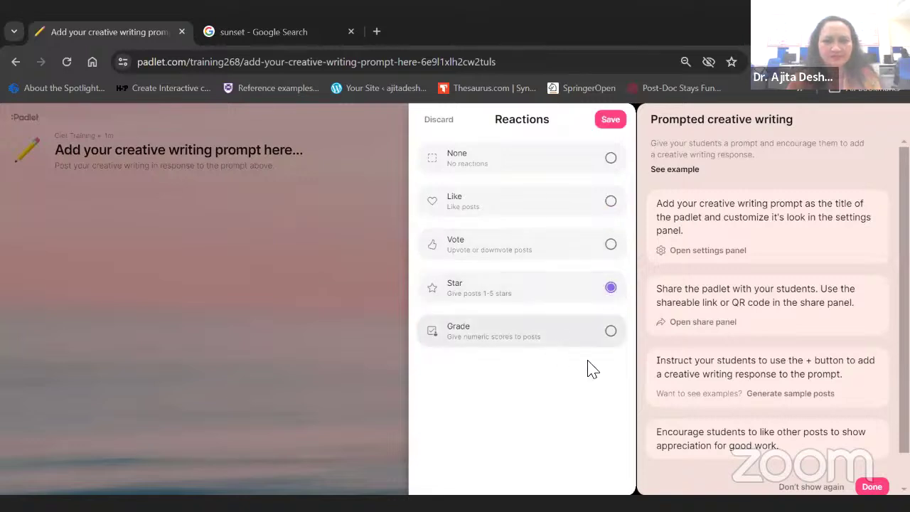
pyautogui.click(610, 119)
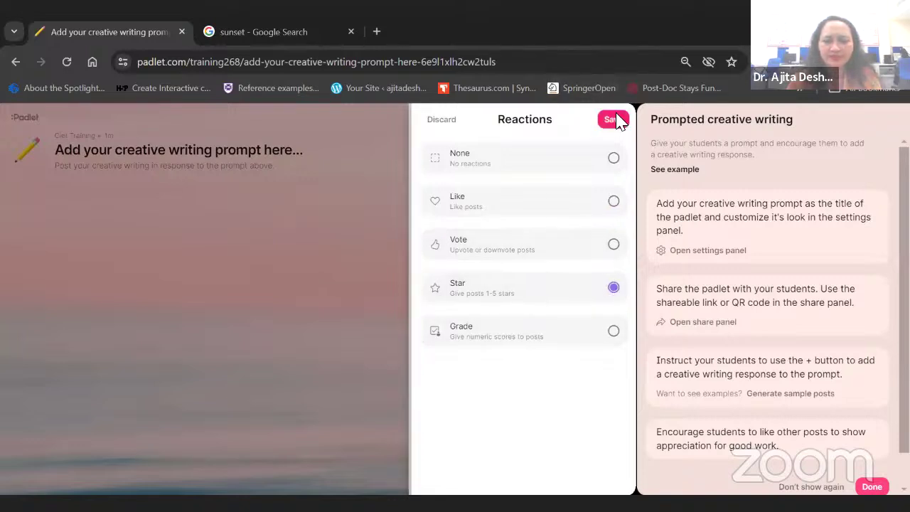
pyautogui.moveTo(628, 327); pyautogui.dragTo(633, 412)
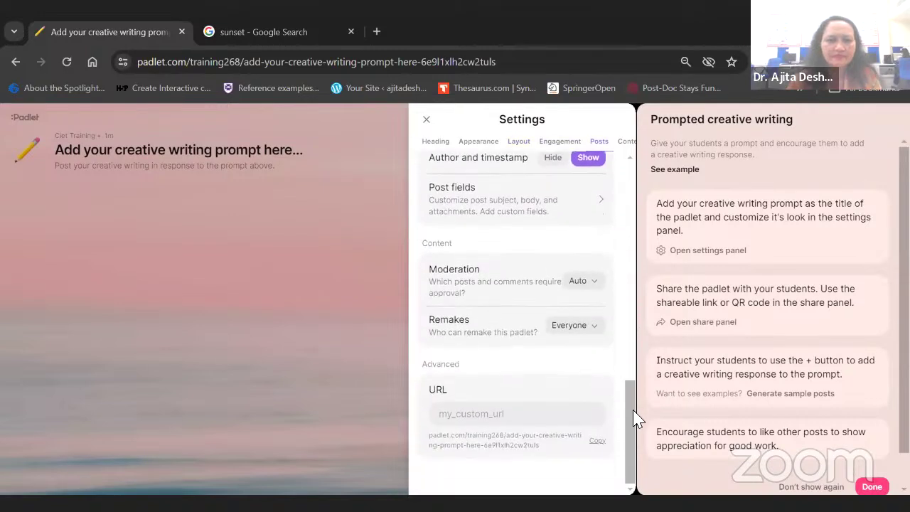
pyautogui.click(427, 119)
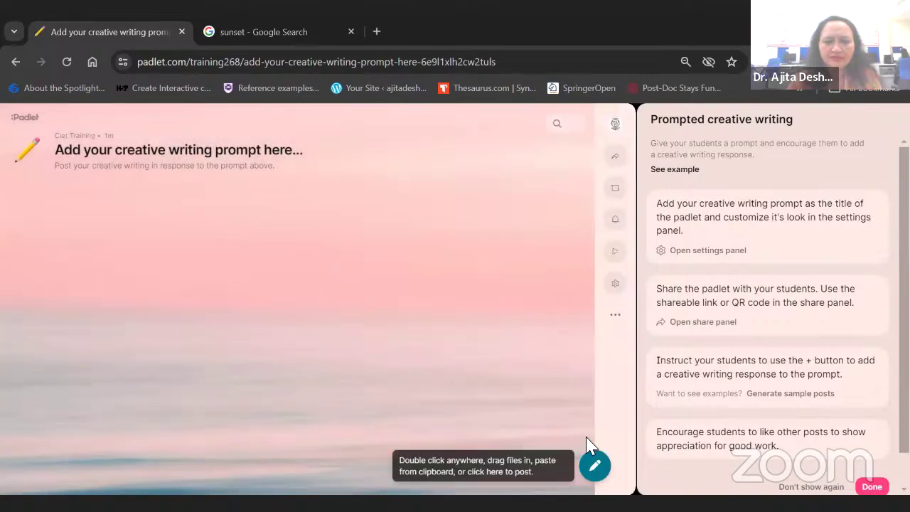
# - Start a new post on the padlet and title it "Let's write a story"
pyautogui.click(588, 449)
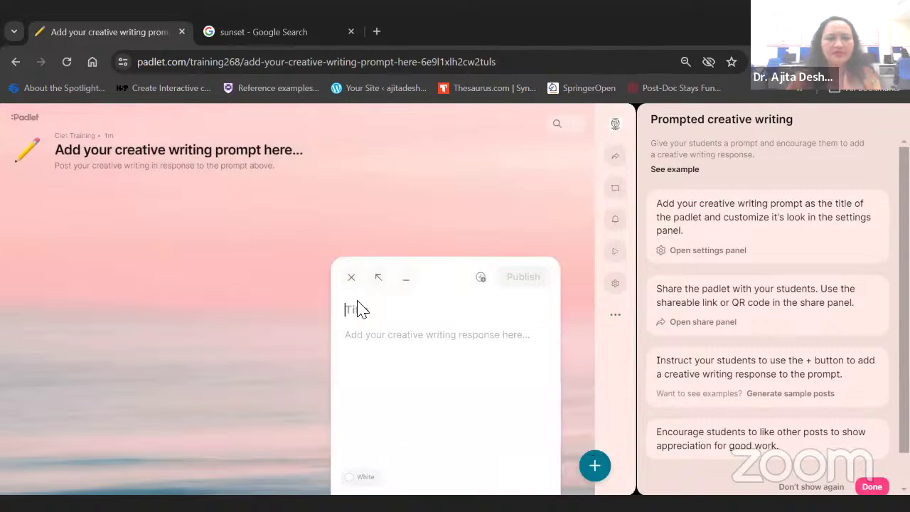
pyautogui.write('Le')
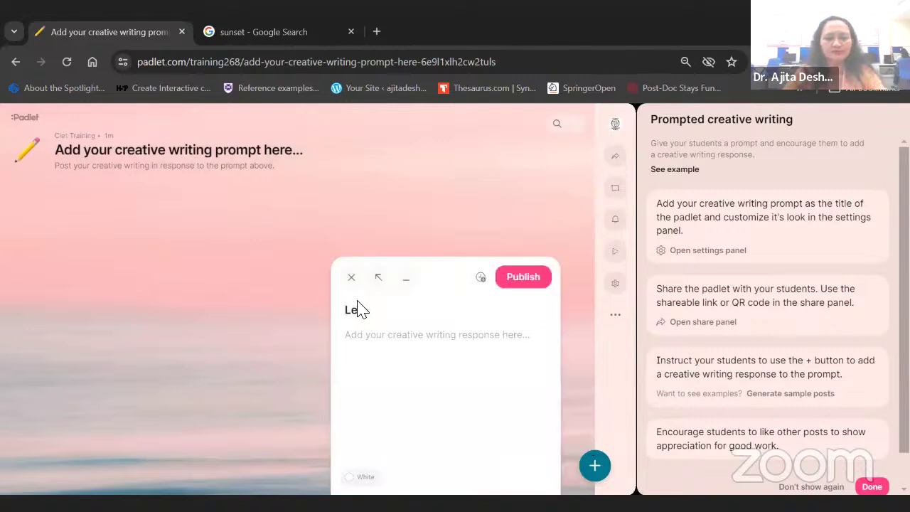
pyautogui.write("t's write a")
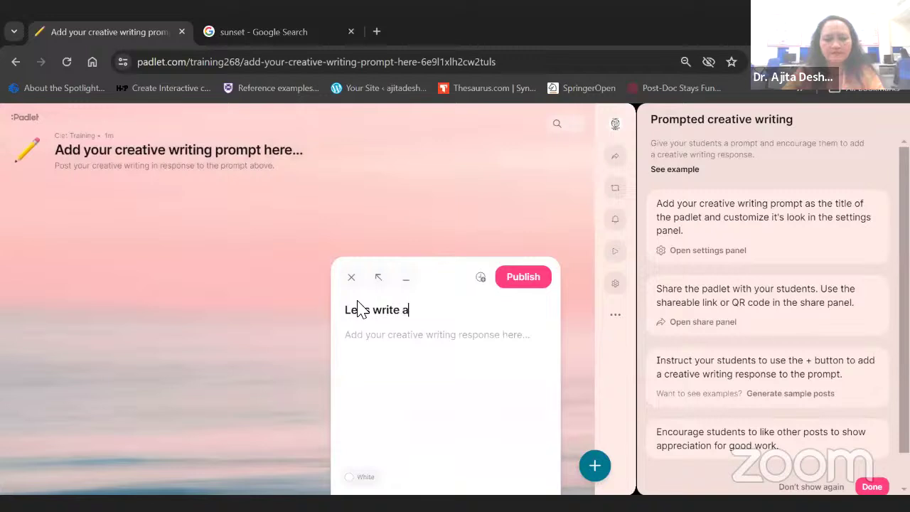
pyautogui.write(' sto')
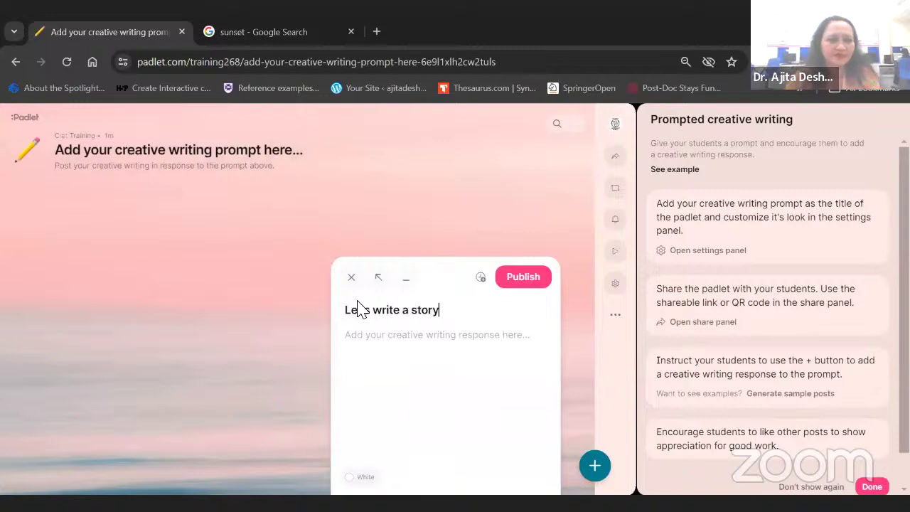
pyautogui.write('ry')
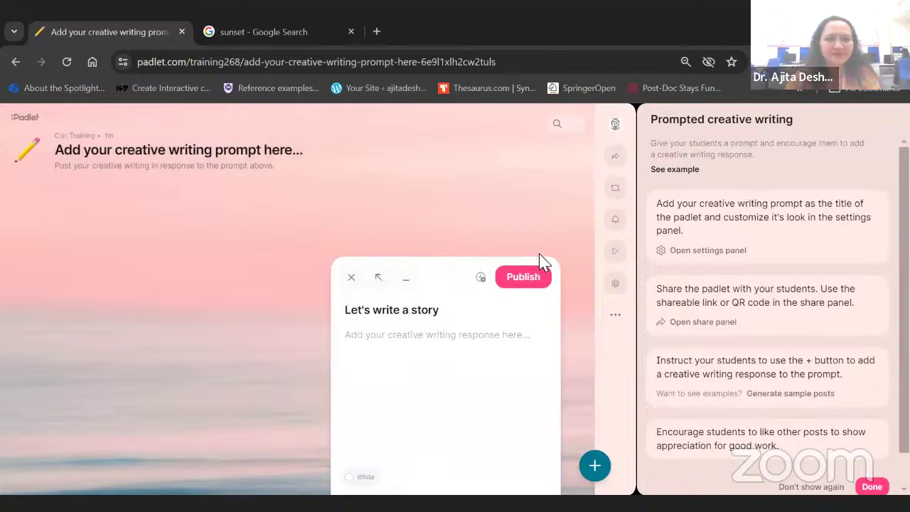
# - Write "It was night. I was walking on the road and I heard wolves howling" as the post's body and publish it
pyautogui.click(377, 341)
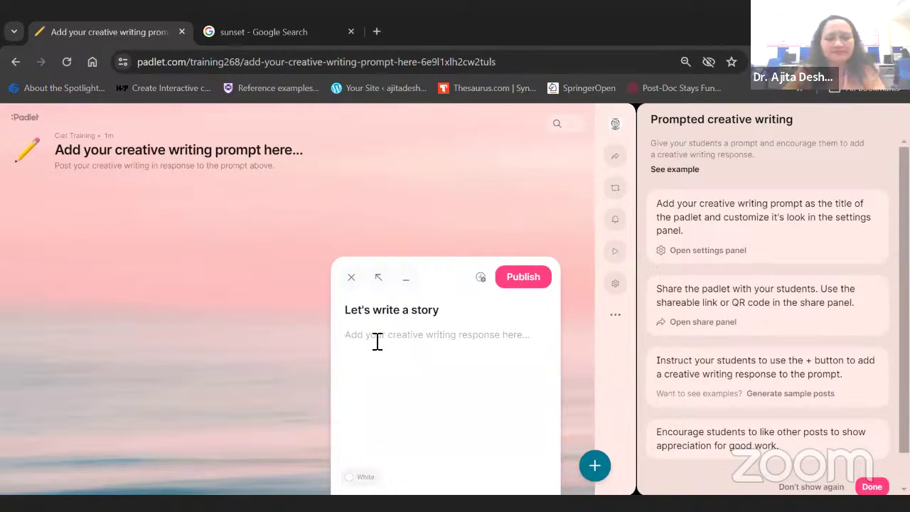
pyautogui.write('One')
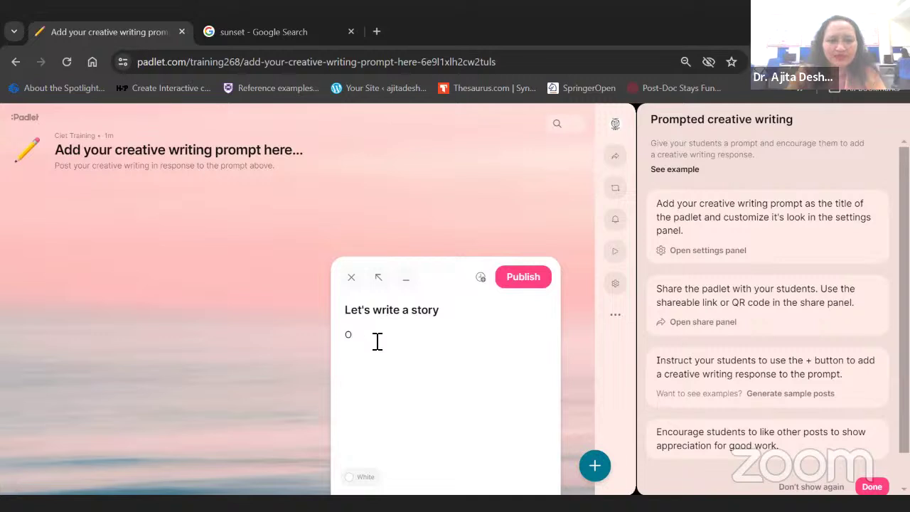
pyautogui.press('BackSpace')
pyautogui.write('It was night. I was walki')
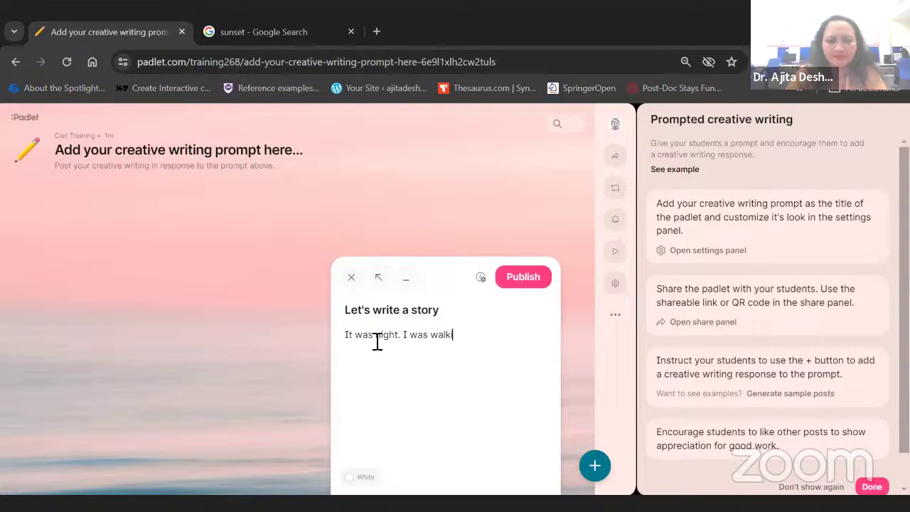
pyautogui.write('ng on the')
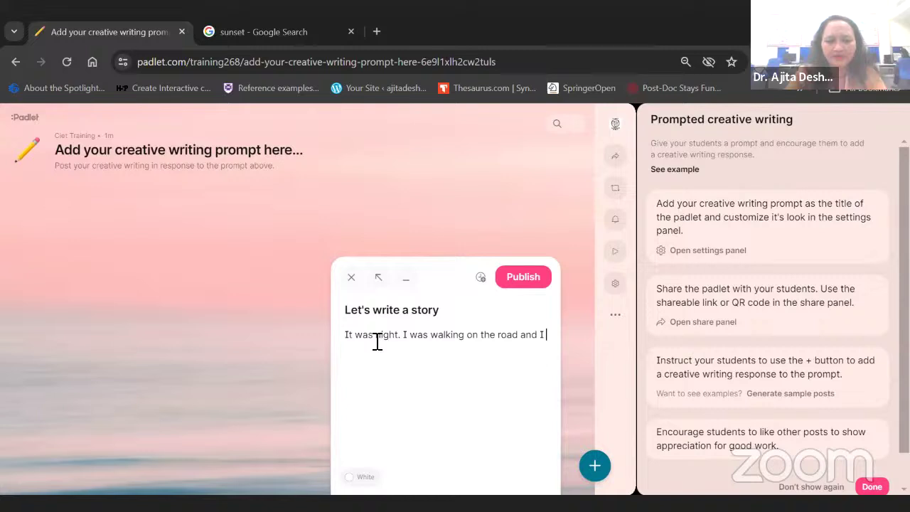
pyautogui.write('road and I heard')
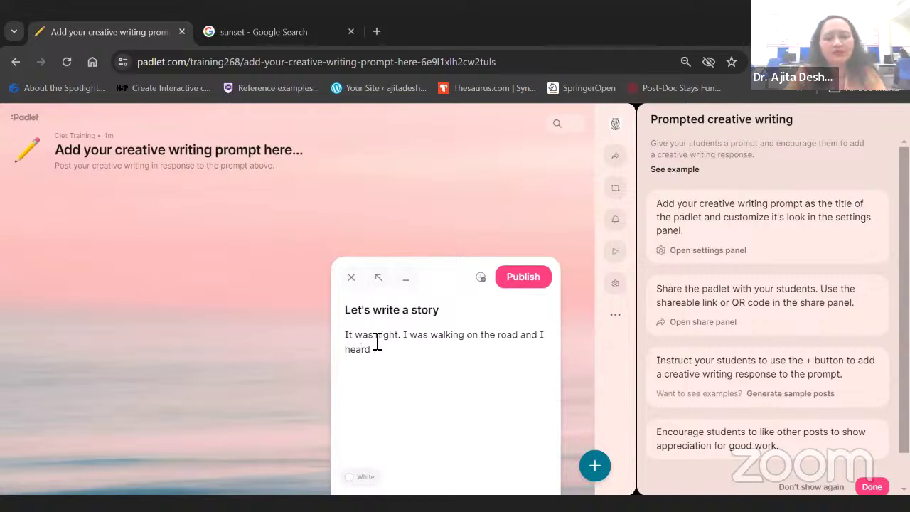
pyautogui.write(' wolves howl')
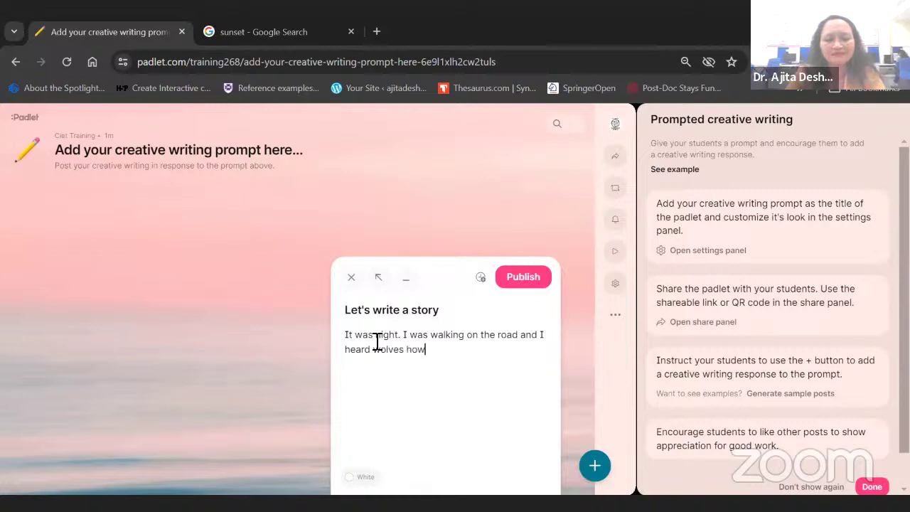
pyautogui.write('ing')
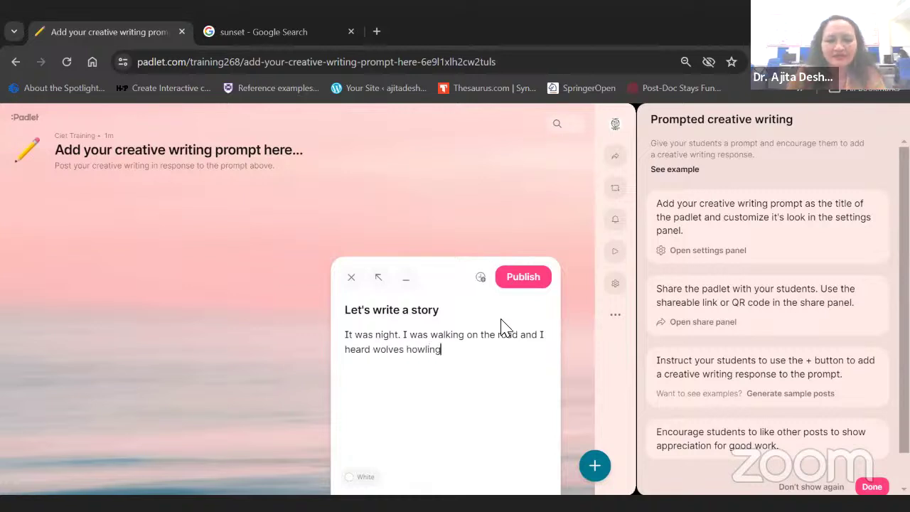
pyautogui.click(537, 282)
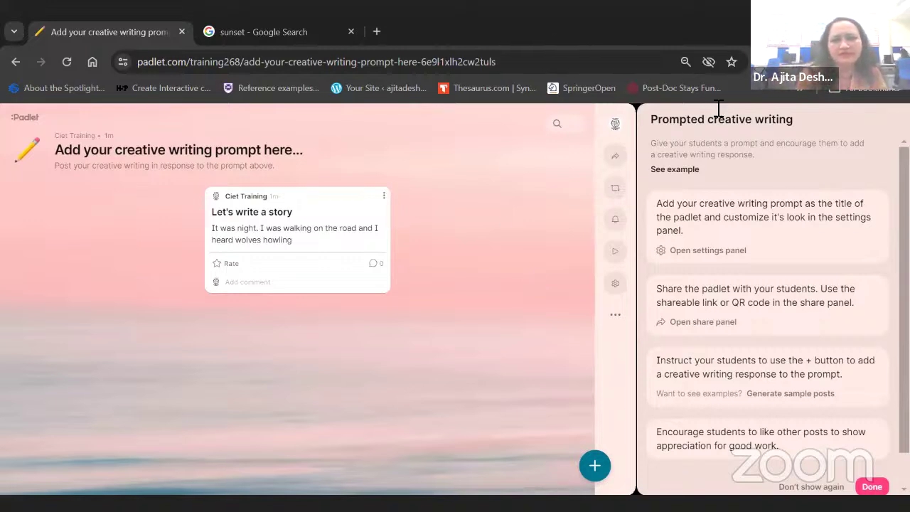
# - Copy the padlet's link to the clipboard from the sharing options, and close them
pyautogui.click(614, 161)
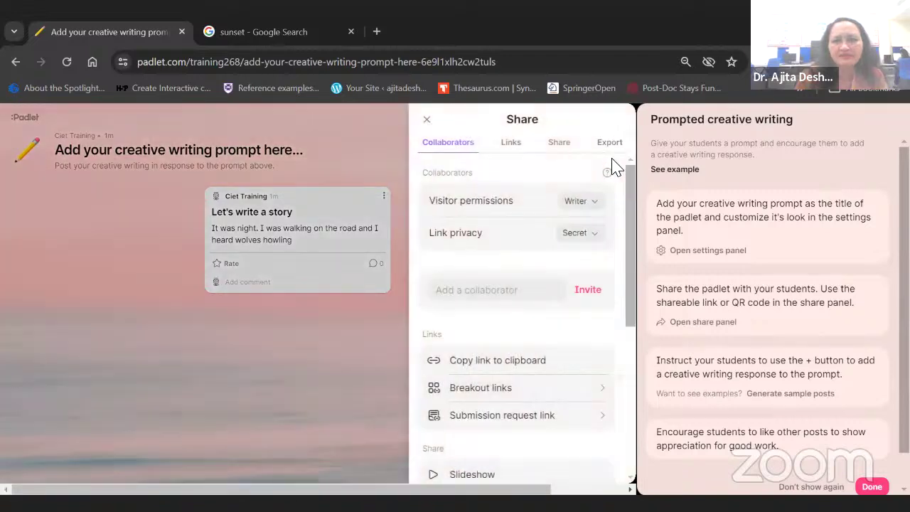
pyautogui.click(499, 374)
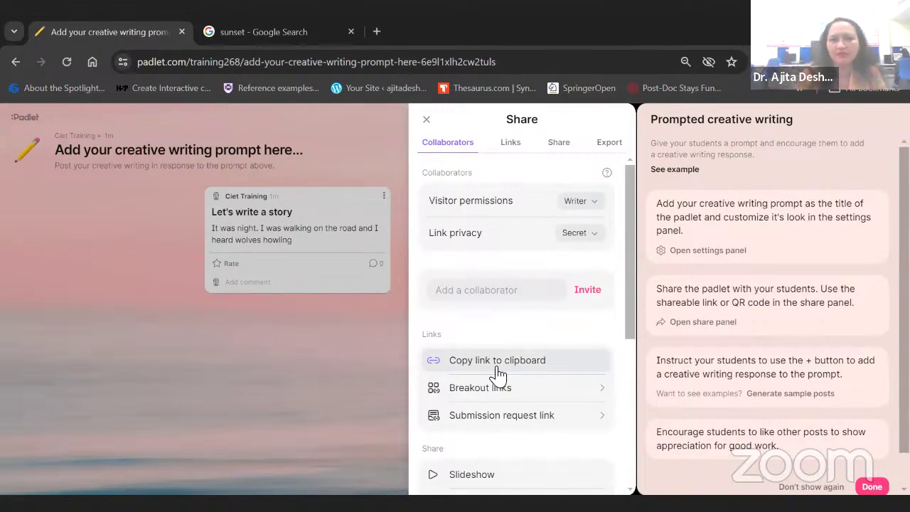
pyautogui.click(428, 120)
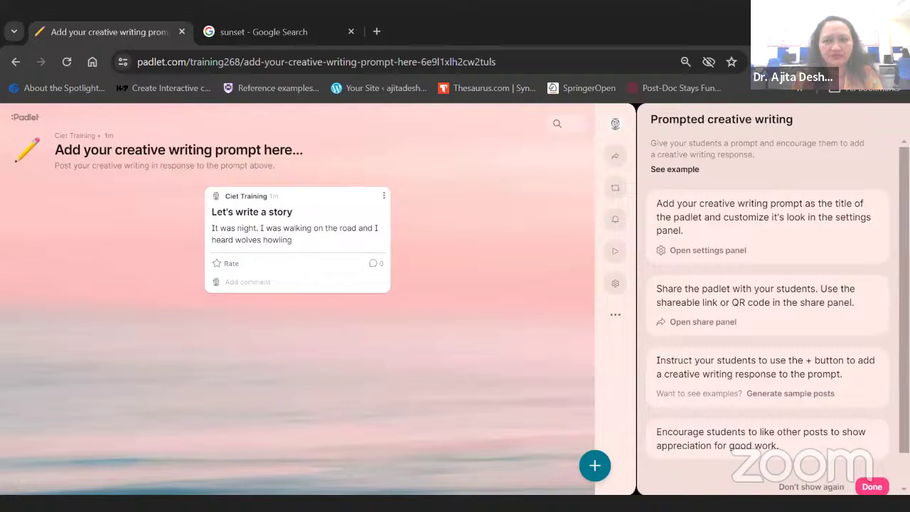
pyautogui.scroll(-1, 775, 313)
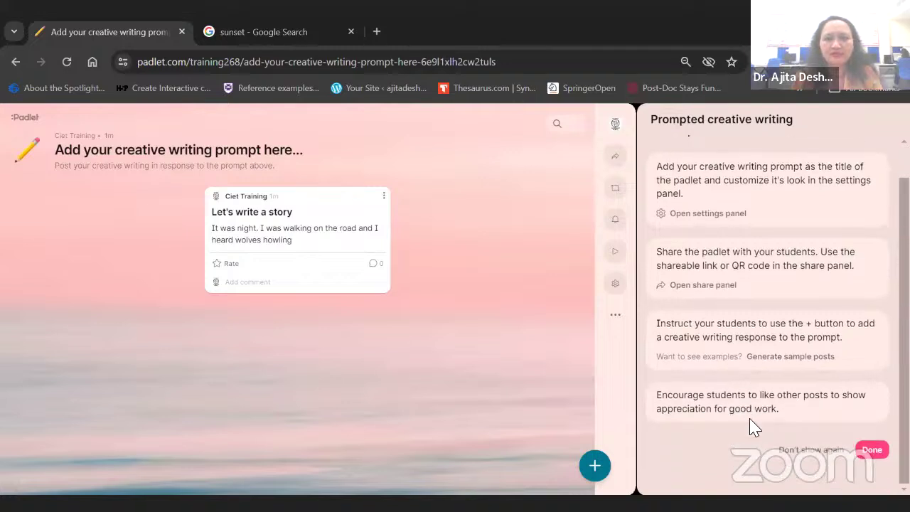